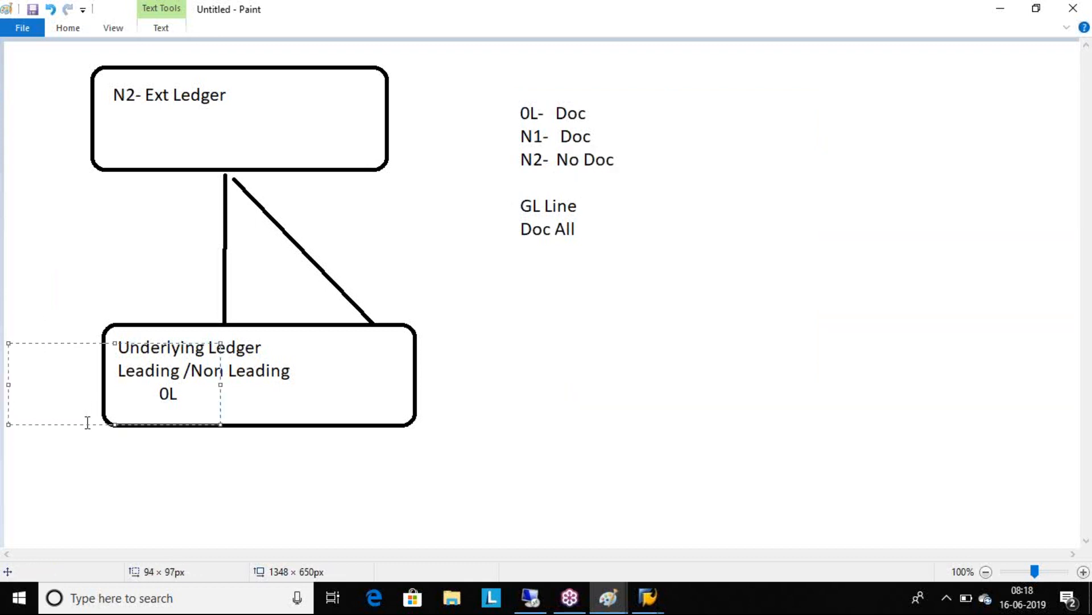
Label K4 beside the Underlying Ledger box and draw a slanted line, about 55 × 304 px, from it up beside the N2 box.
key(Caps_Lock)
text(K4)
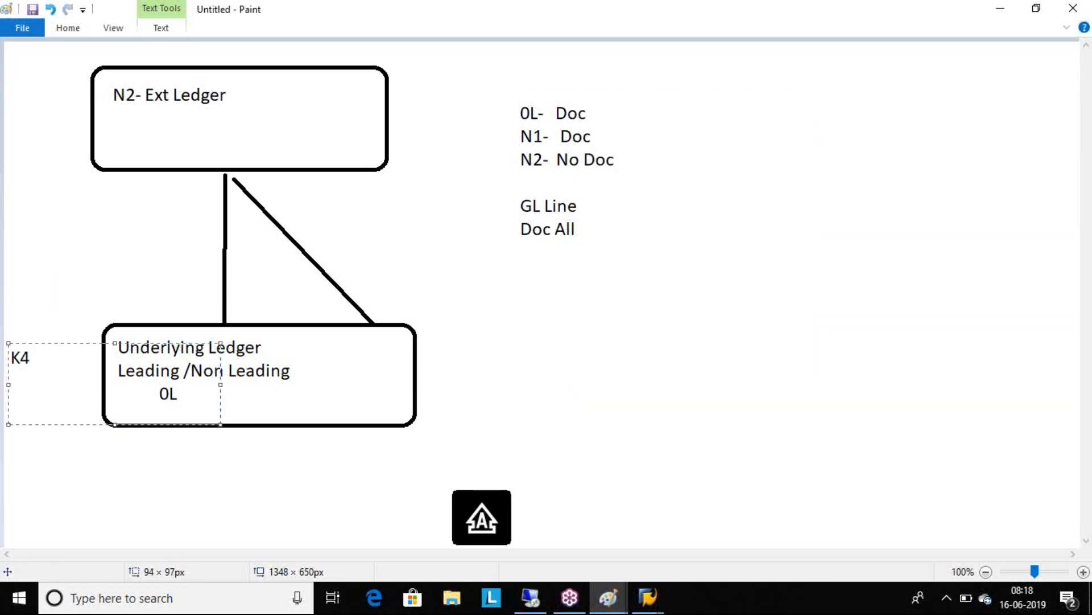
click(529, 378)
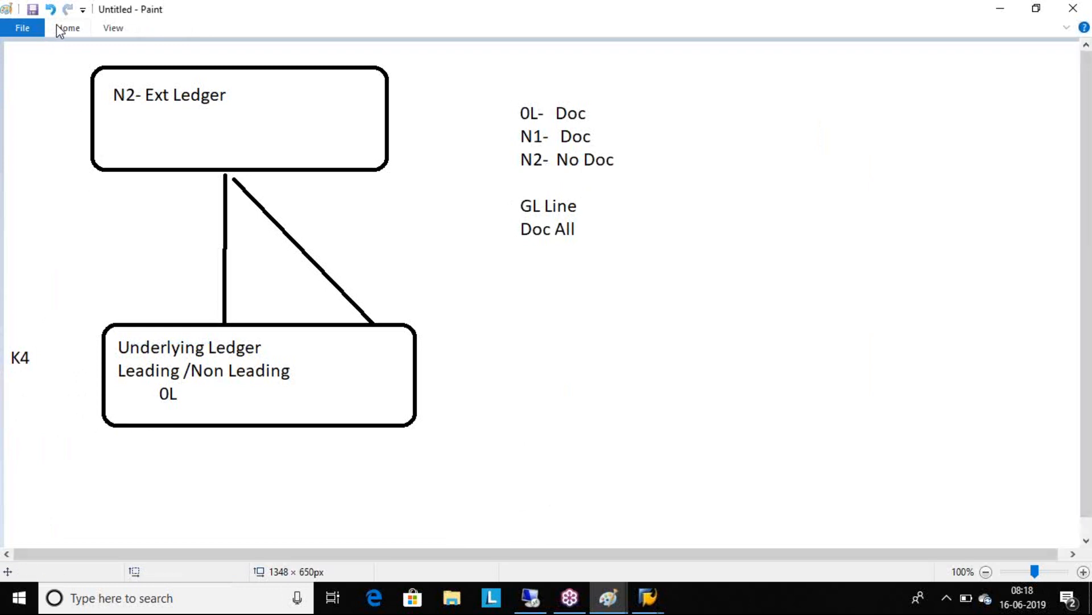
click(58, 27)
click(306, 51)
drag(9, 334, 52, 92)
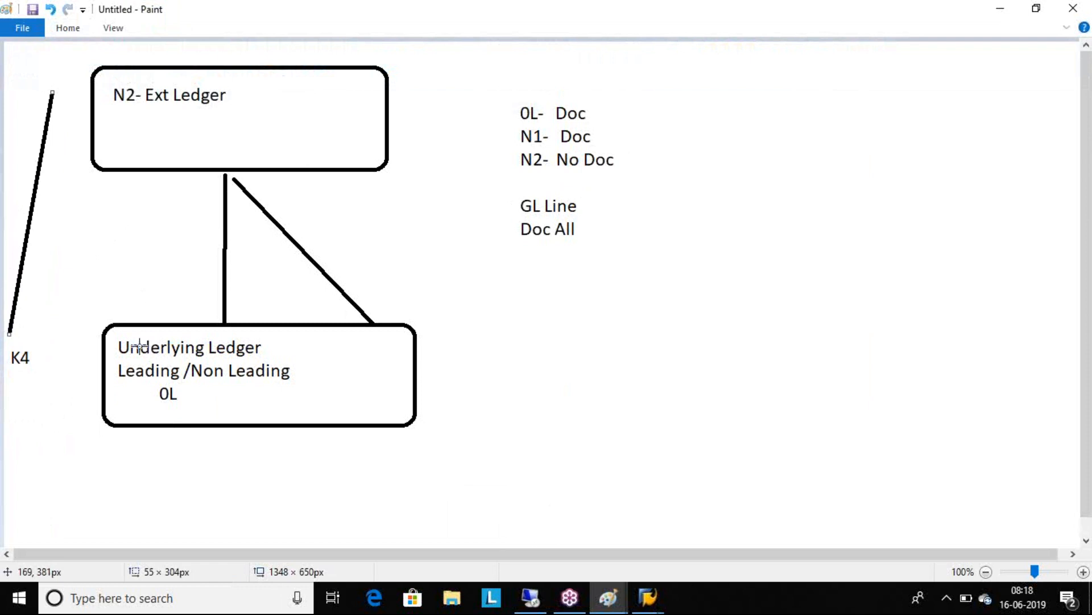
Add the text PP1 below the K4 label and PP2 beside the slanted line.
click(80, 26)
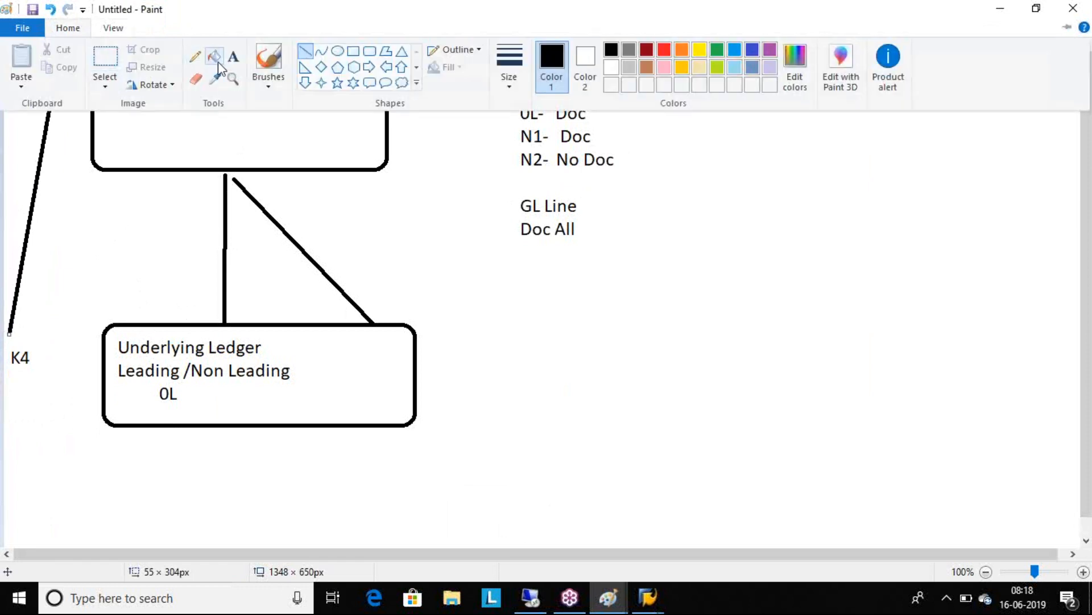
click(233, 56)
drag(7, 416, 124, 459)
text(PP1)
drag(43, 185, 256, 224)
text(PP2)
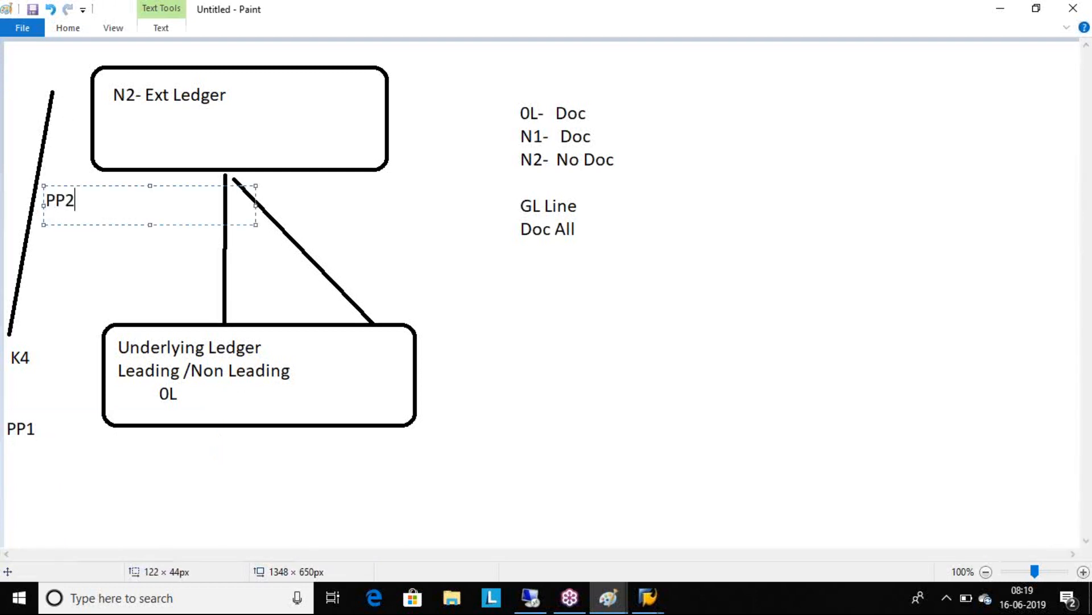
click(366, 246)
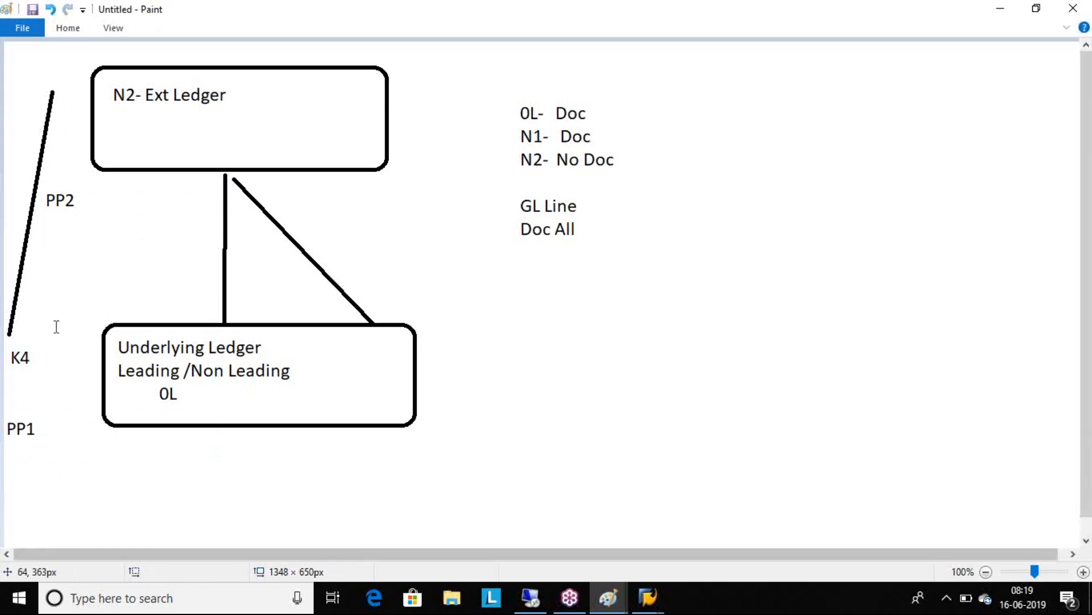
drag(16, 417, 227, 460)
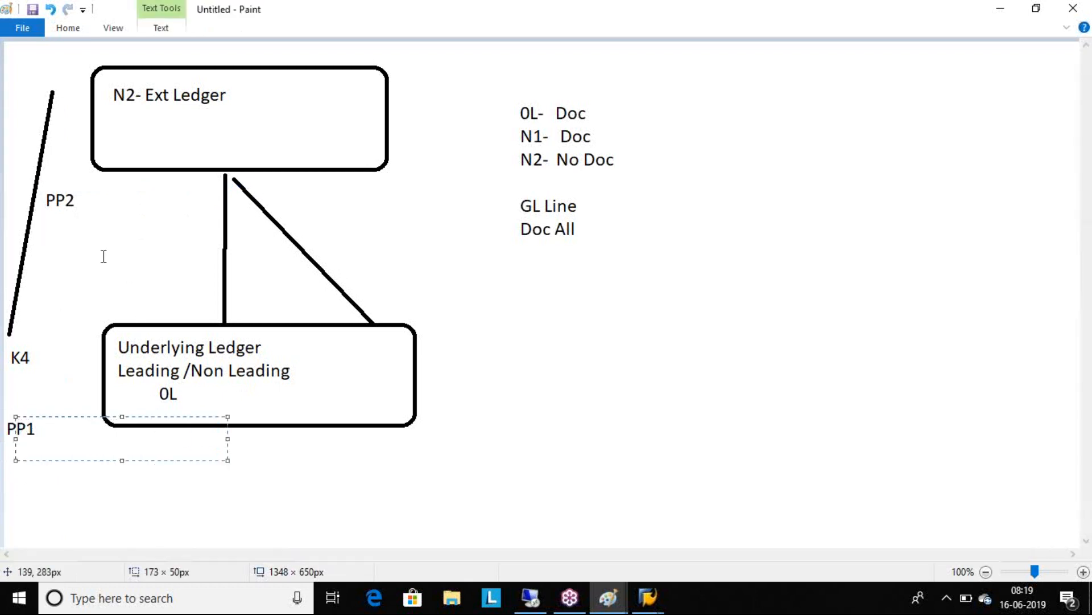
drag(40, 180, 108, 211)
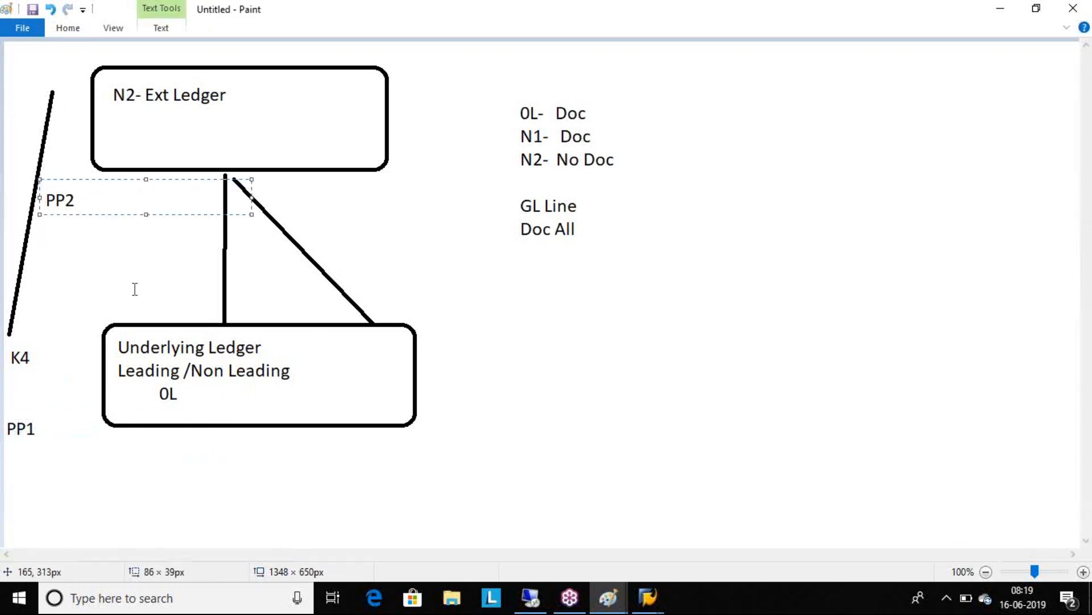
drag(27, 428, 281, 484)
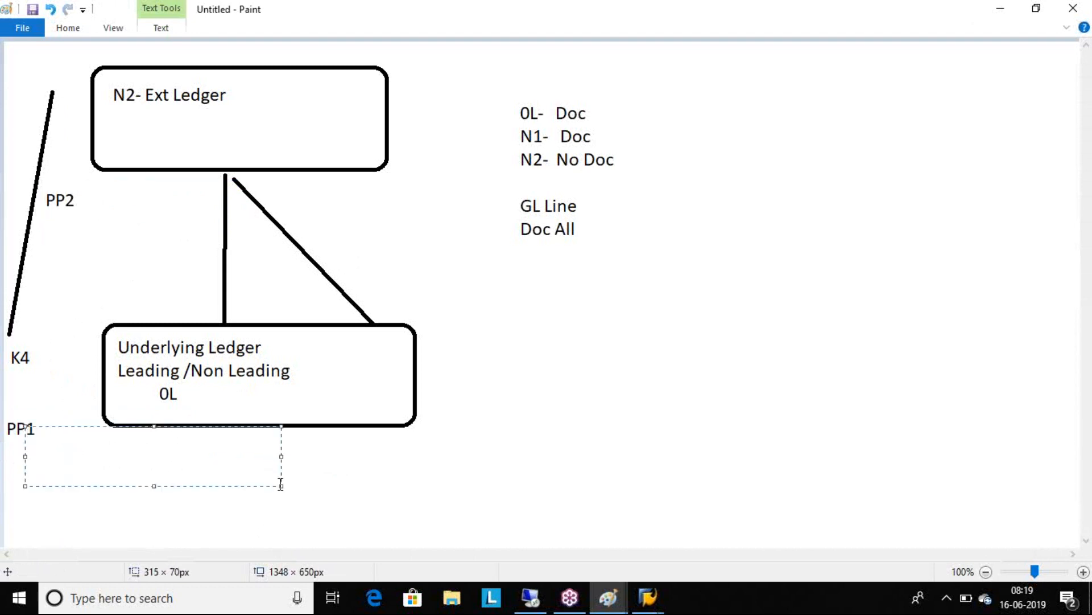
drag(42, 179, 128, 222)
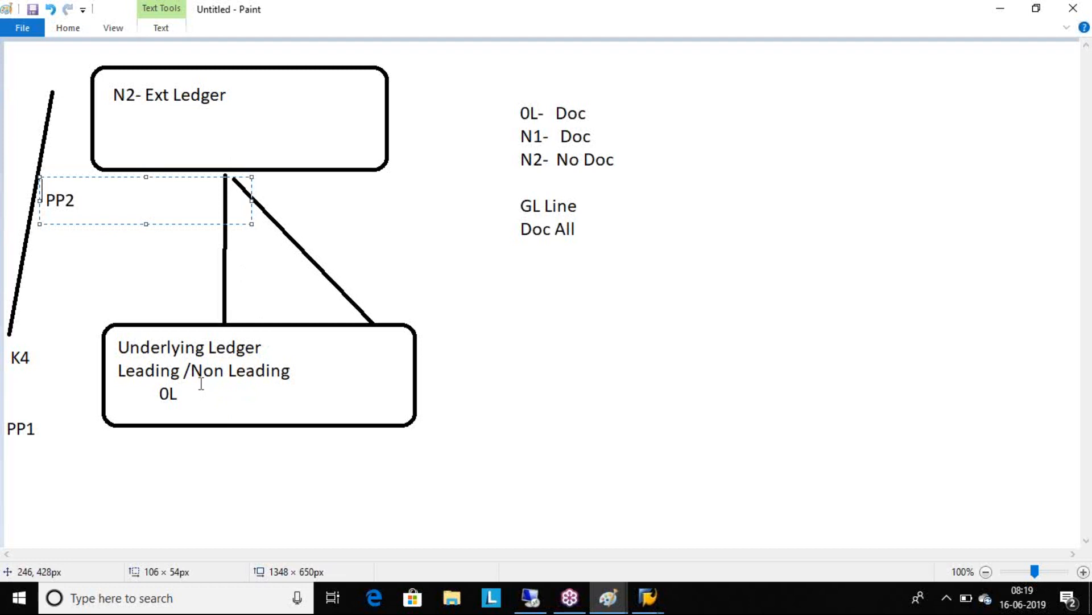
click(370, 297)
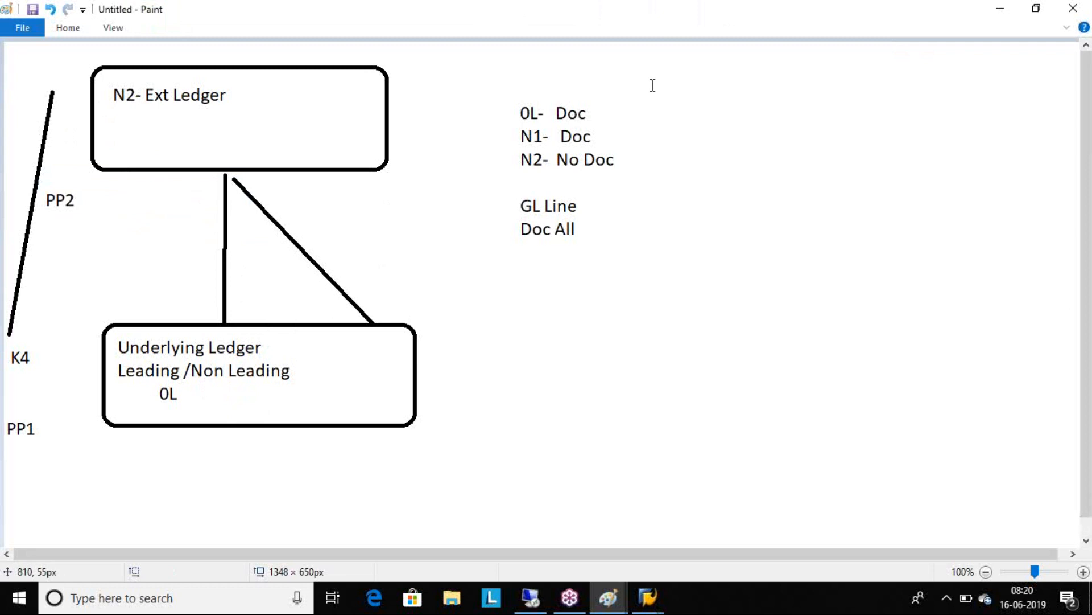
click(1073, 52)
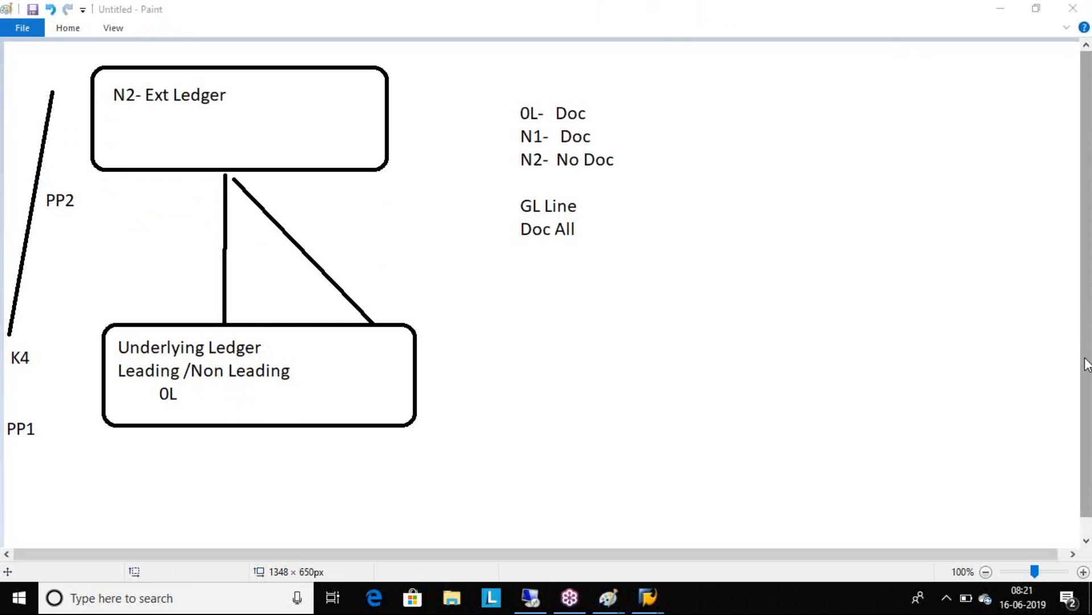
Switch to the remote SAP session, open transaction KB11N and go to the ledger group entry.
click(532, 598)
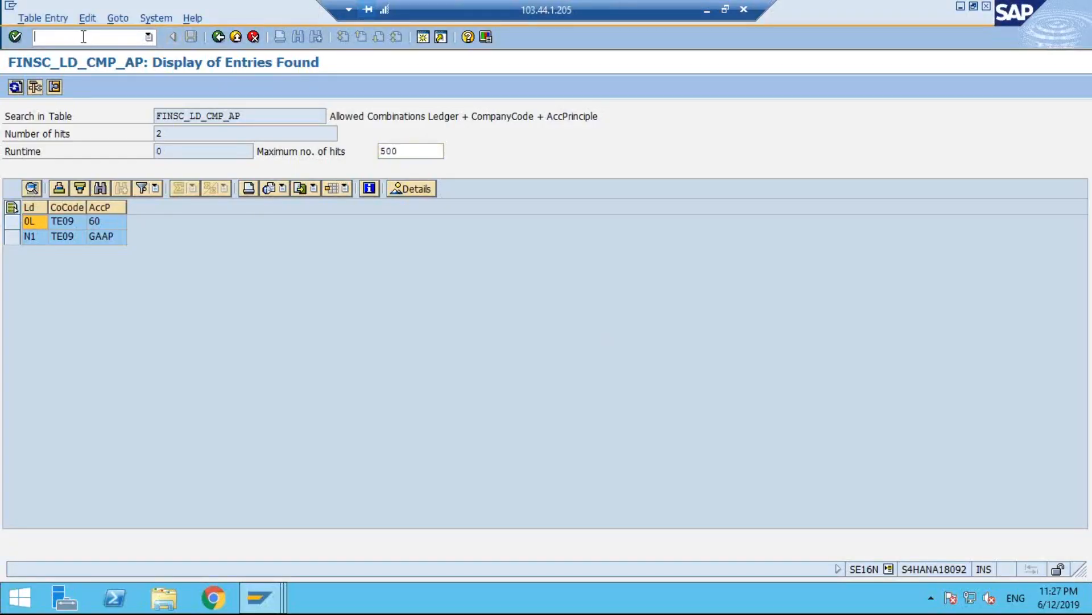
text(/NKB11N)
key(Return)
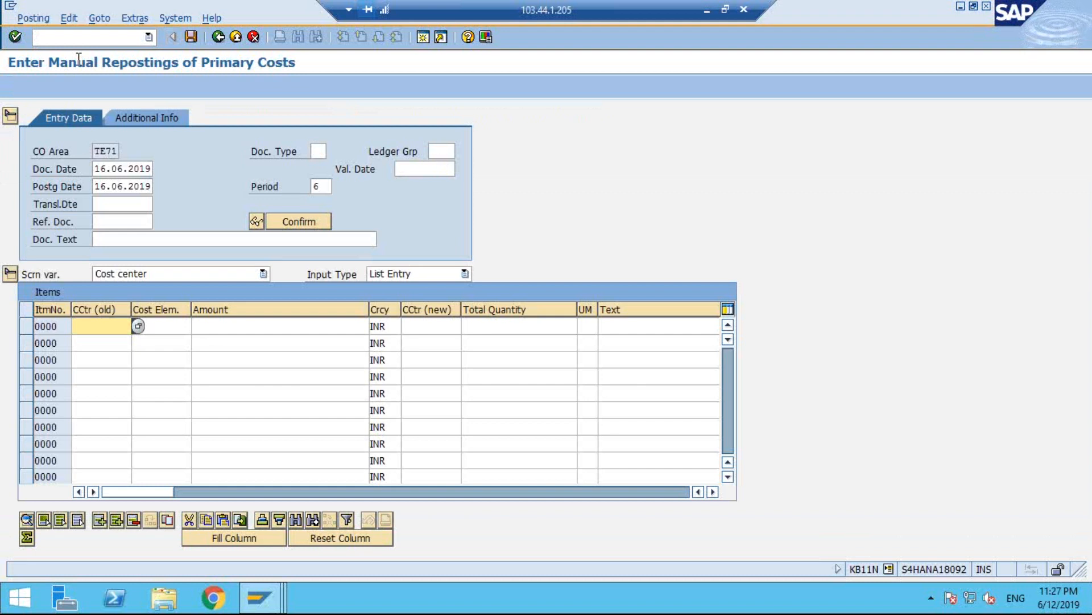
click(439, 152)
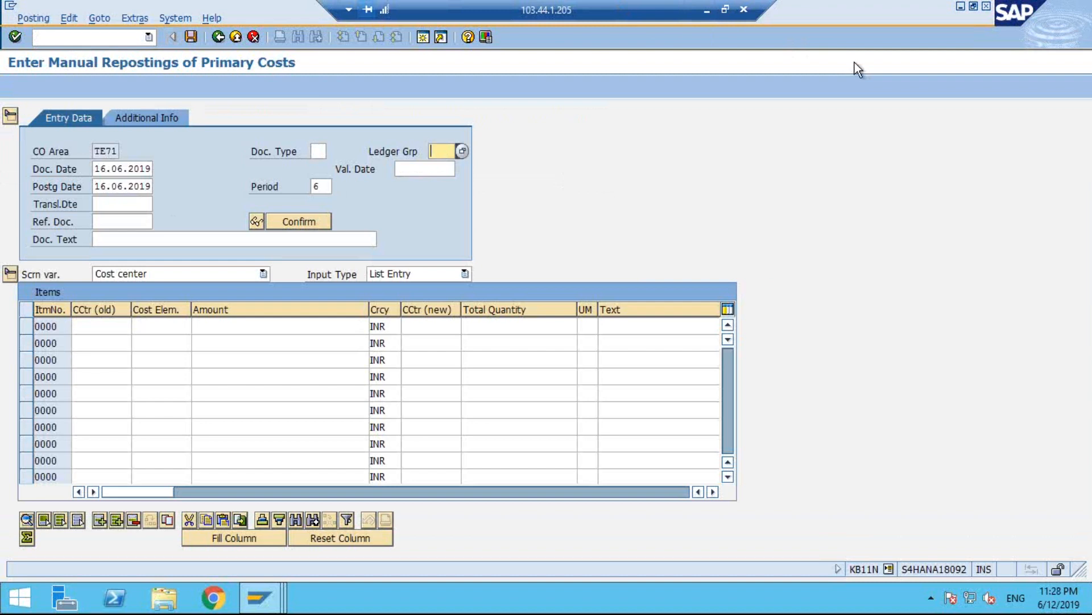
Start transaction SPRO in the SAP session and display the SAP Reference IMG.
click(706, 9)
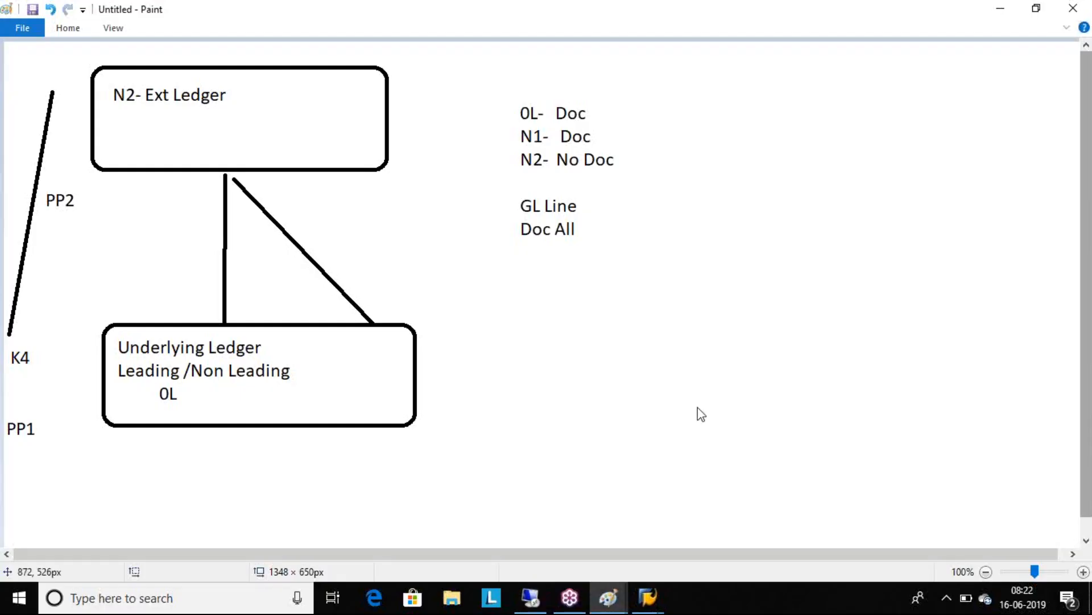
click(547, 600)
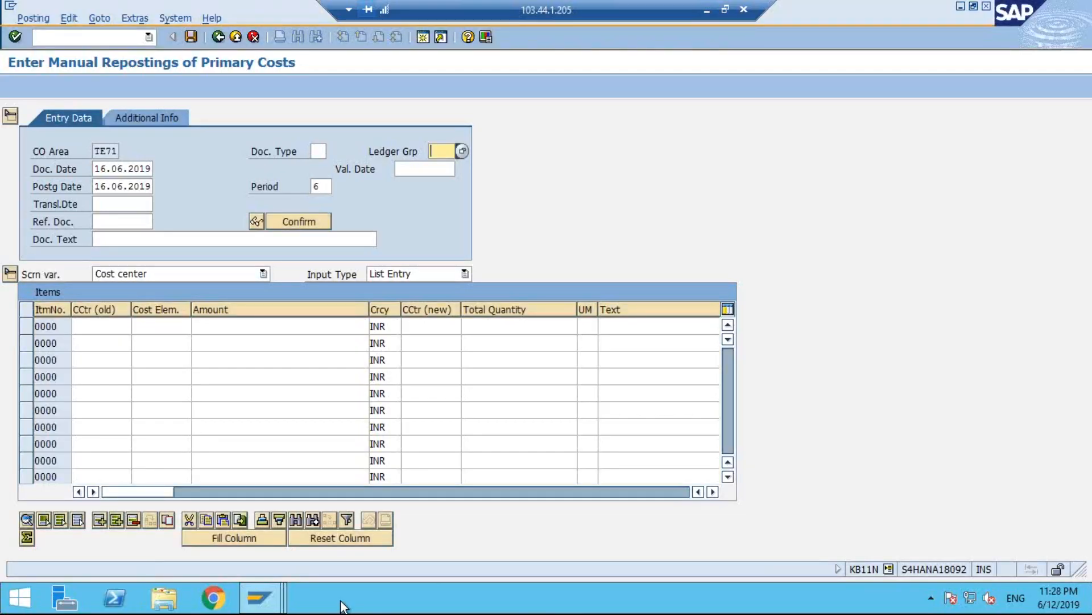
click(280, 603)
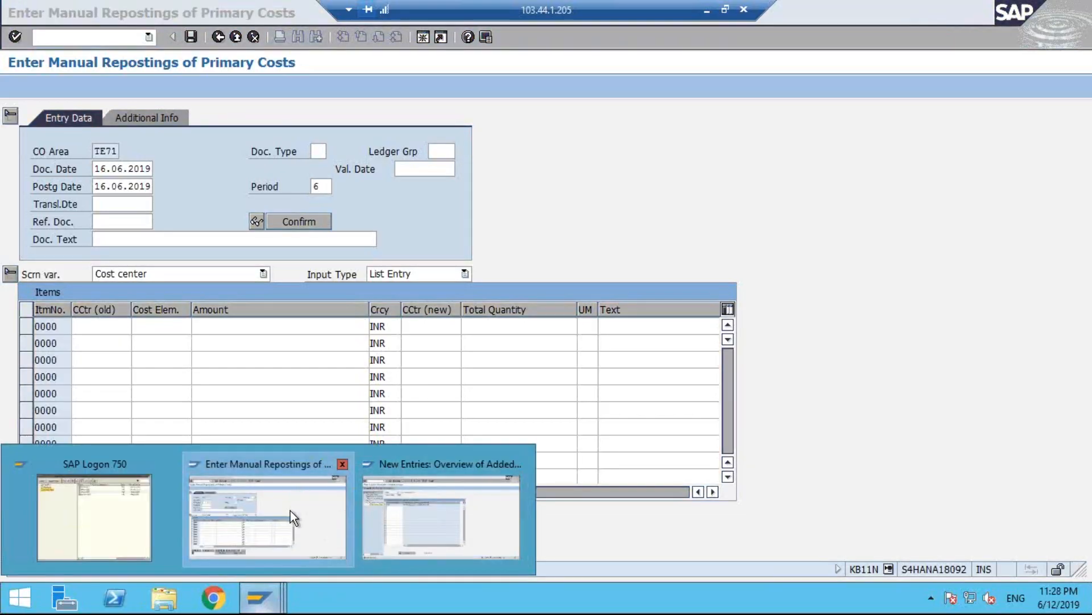
click(290, 510)
click(75, 40)
text(/NSPRO)
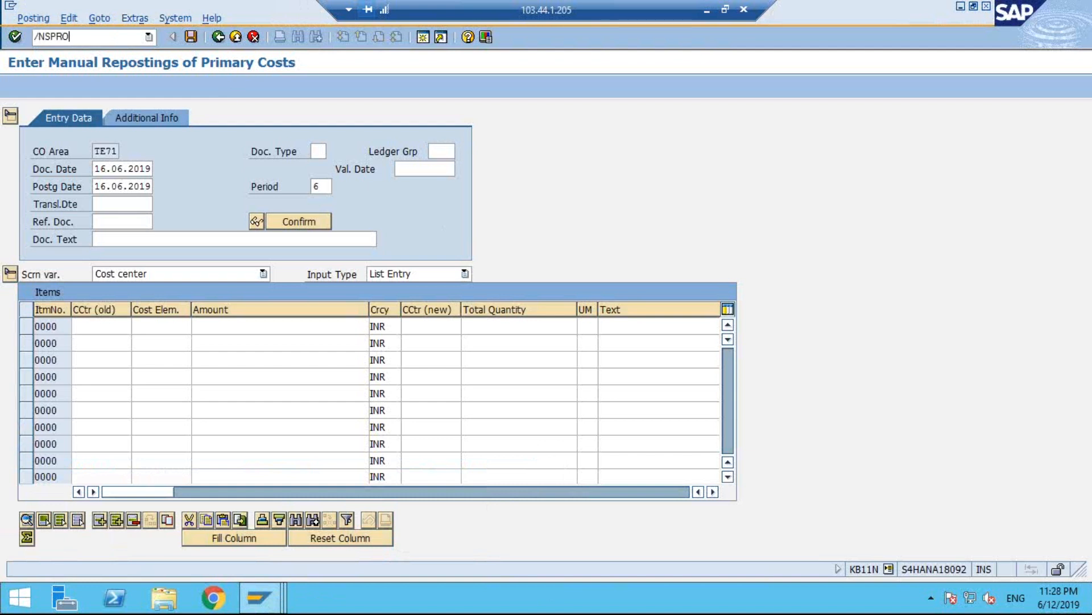
key(Return)
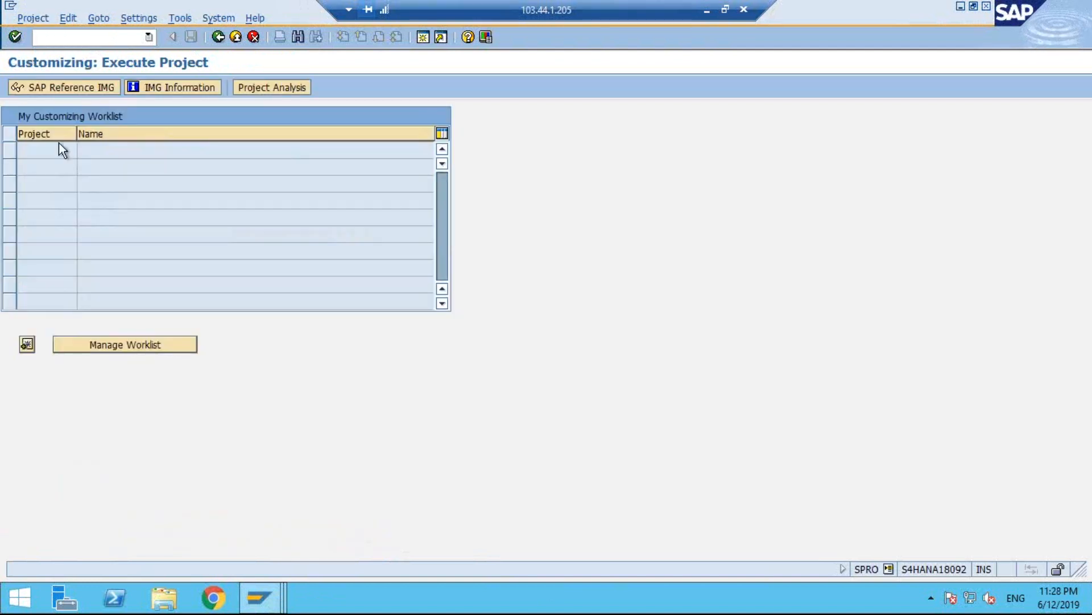
click(85, 87)
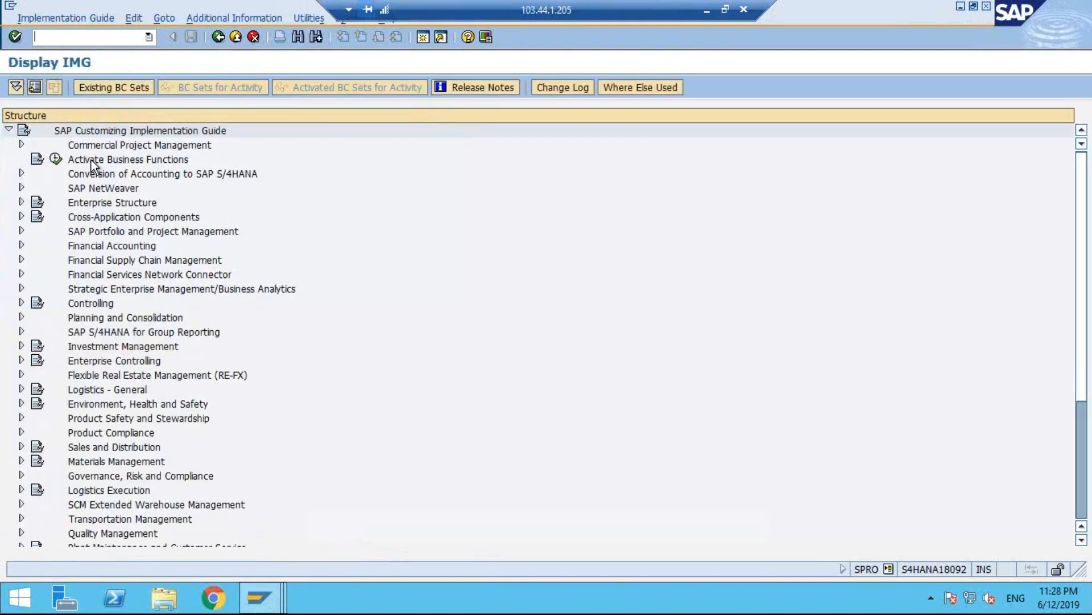
Try to open Define Settings for Ledgers and Currency Types under Financial Accounting Global Settings, Ledgers, Ledger.
click(21, 245)
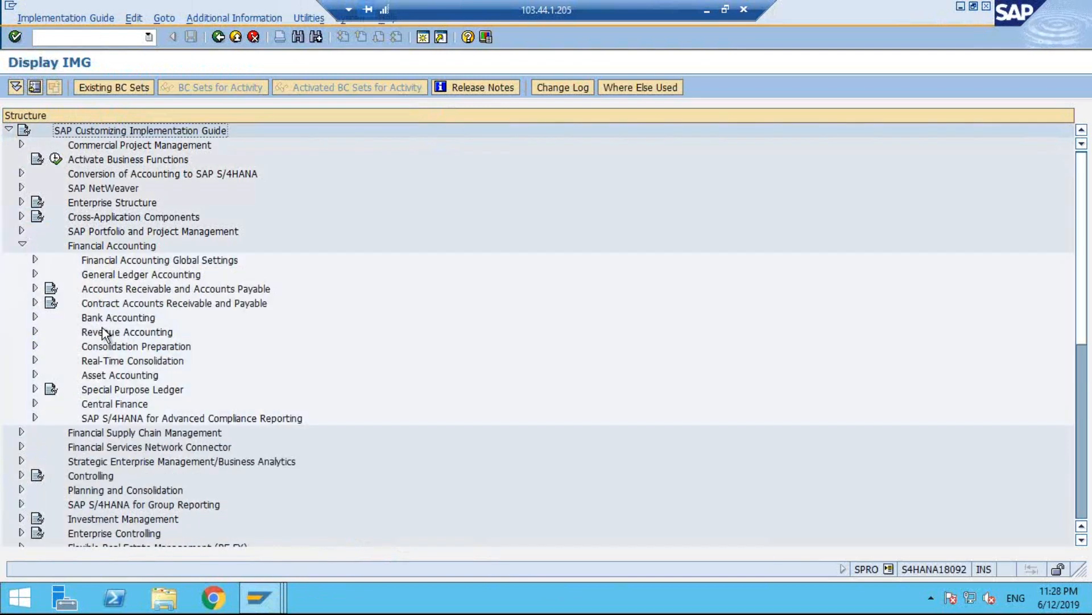
click(35, 259)
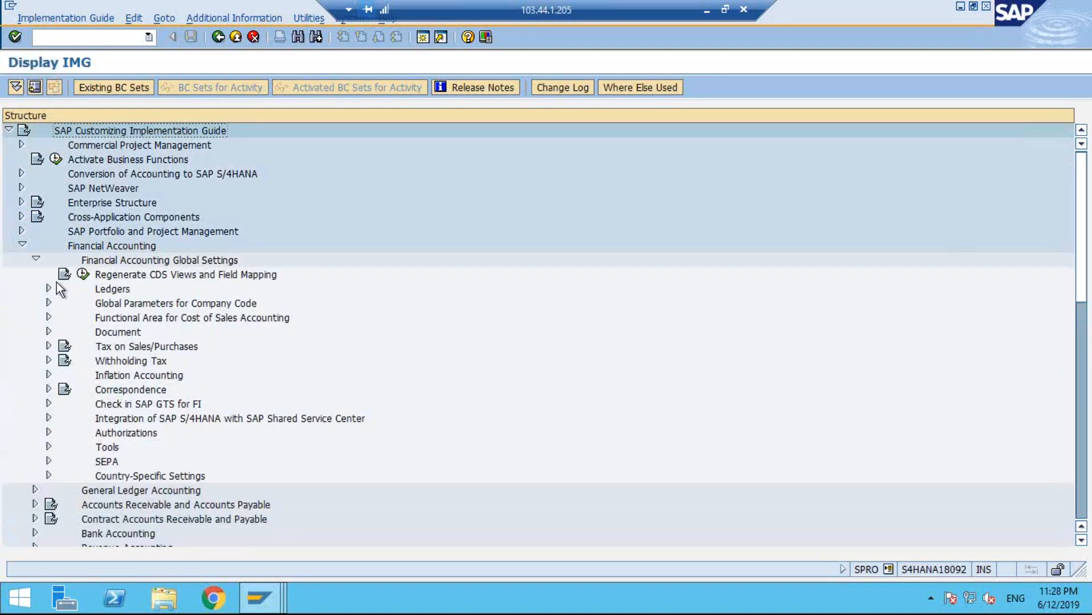
click(49, 288)
click(62, 317)
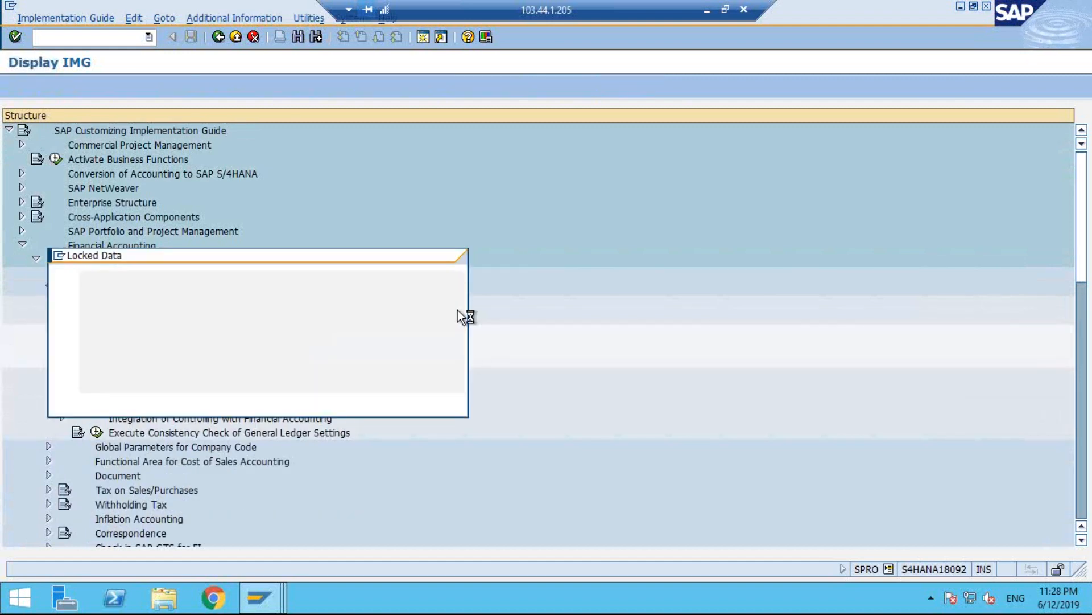
click(217, 400)
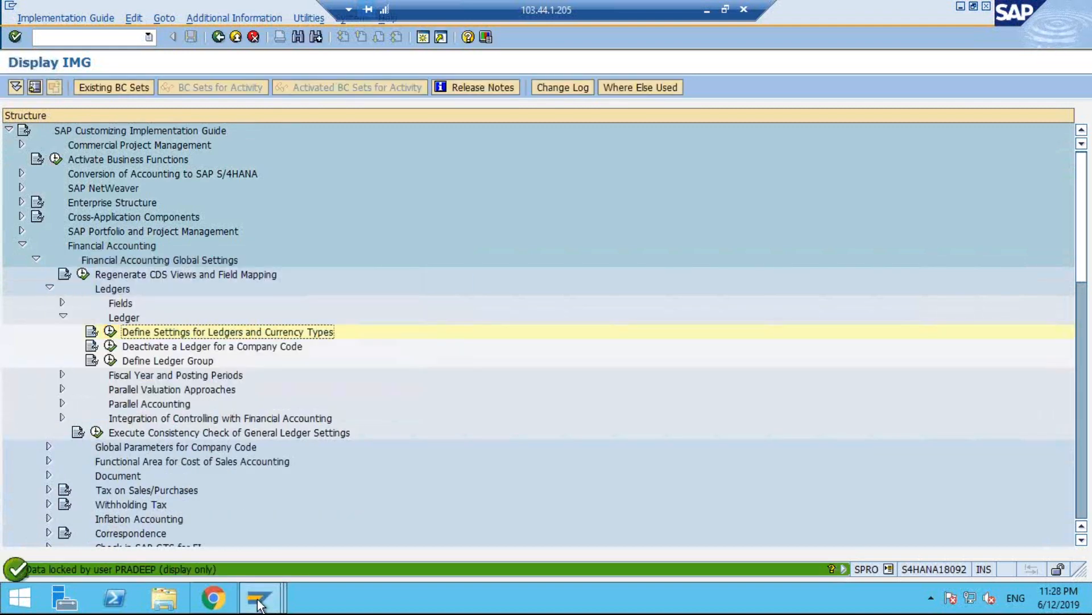
Switch to the SAP session with ledger N1's accounting principles and return to the Ledger overview, closing the consistency check messages.
mouse_move(257, 597)
click(499, 517)
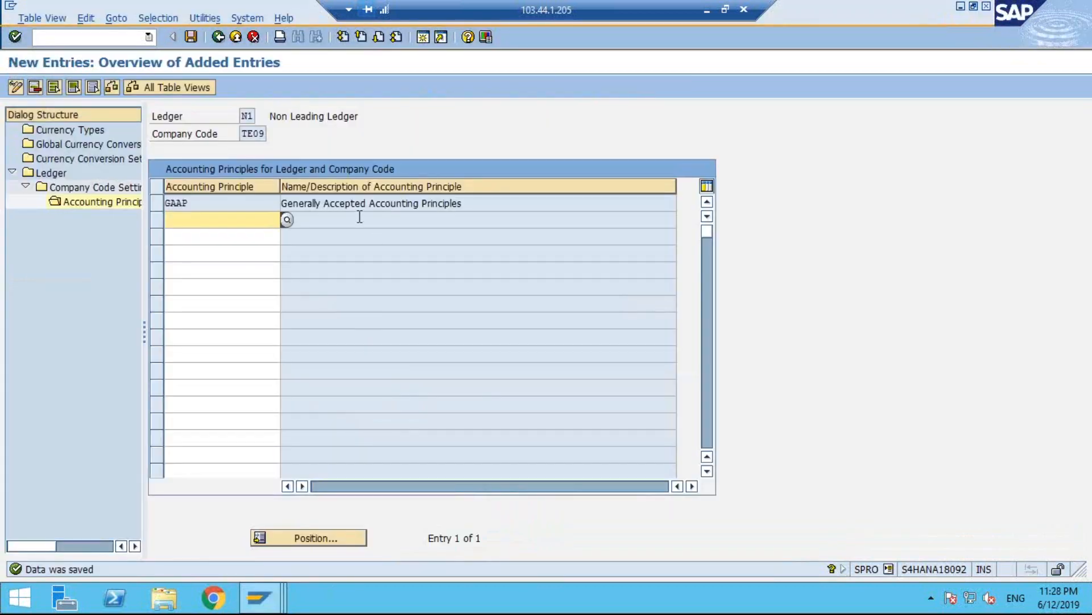
click(217, 37)
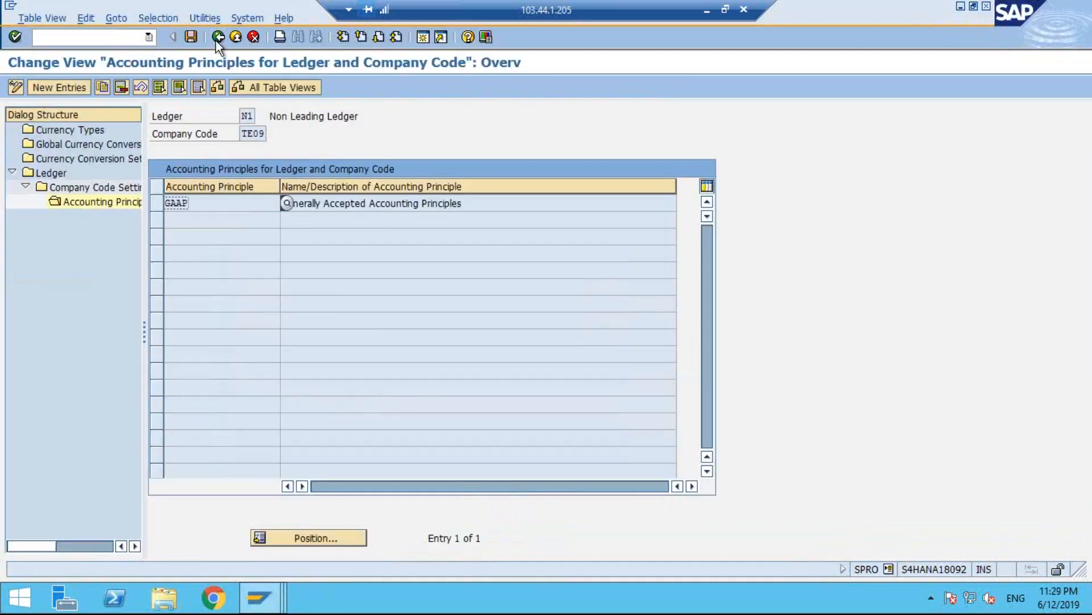
click(217, 38)
key(Return)
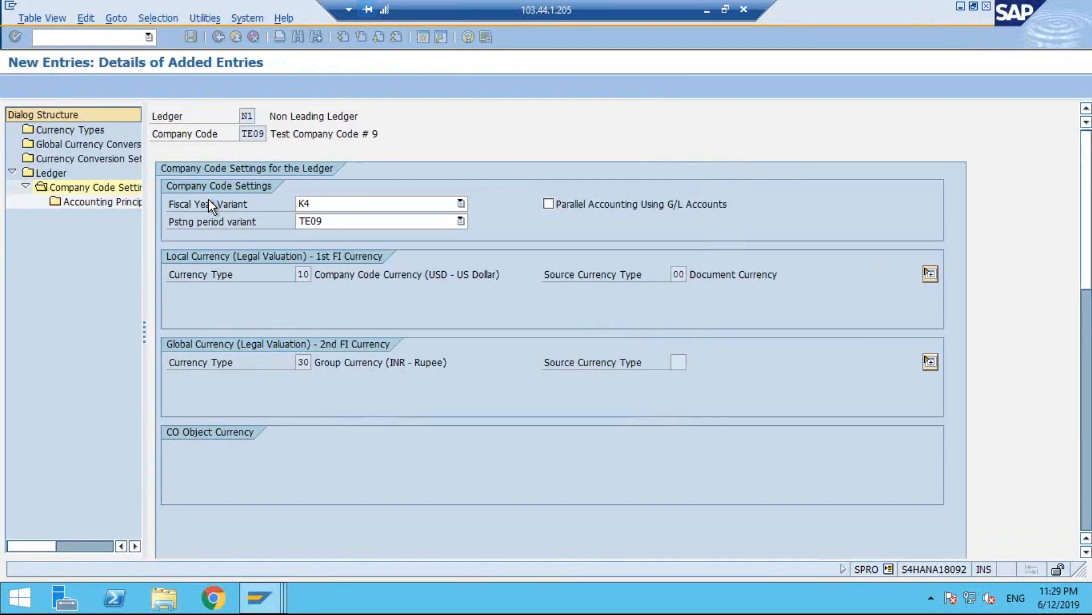
click(218, 37)
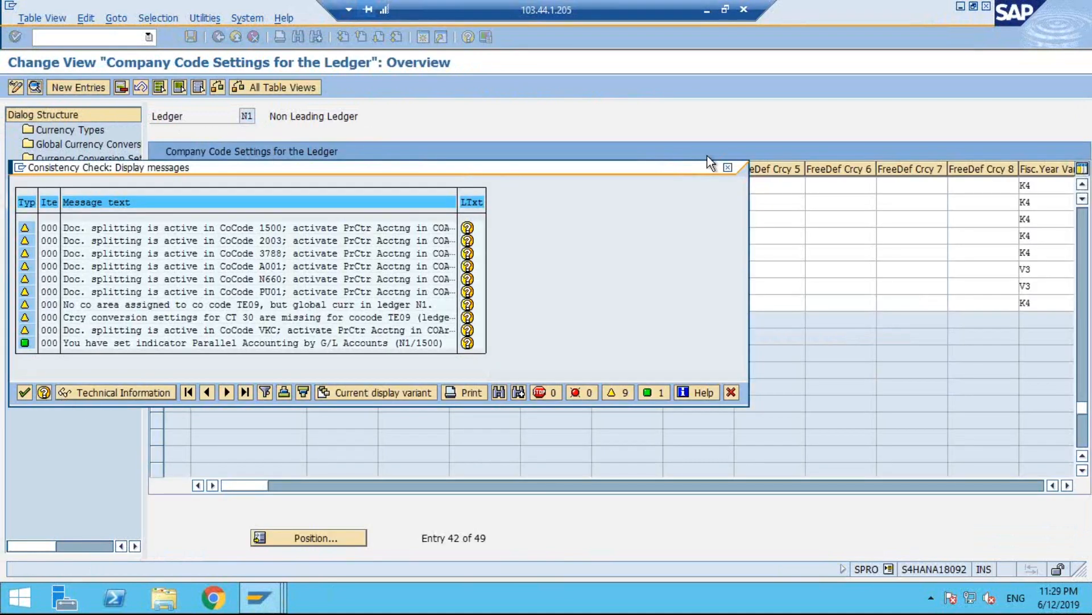
click(727, 166)
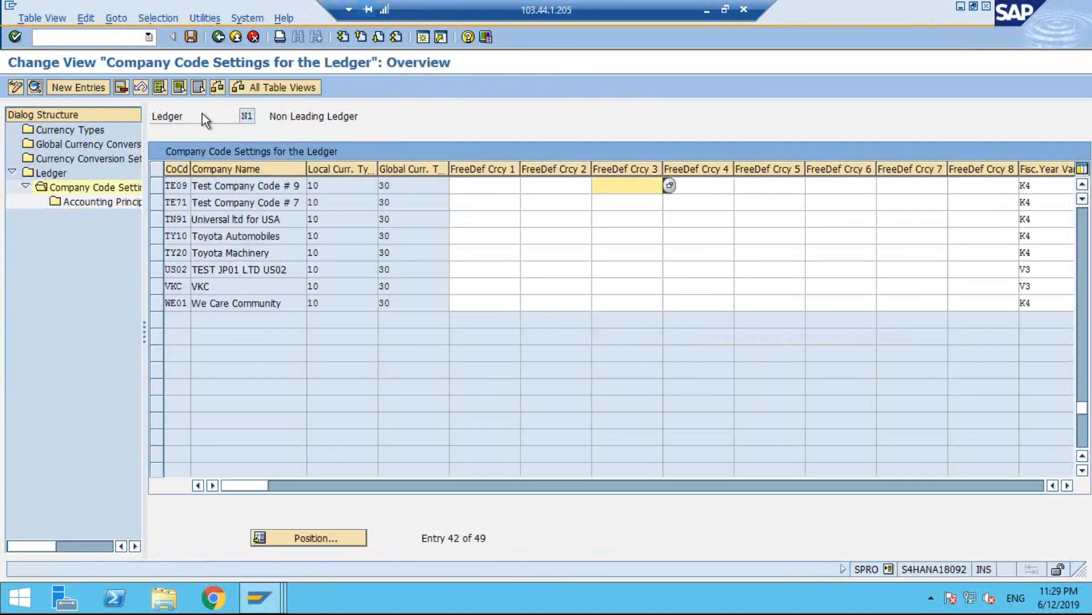
click(218, 37)
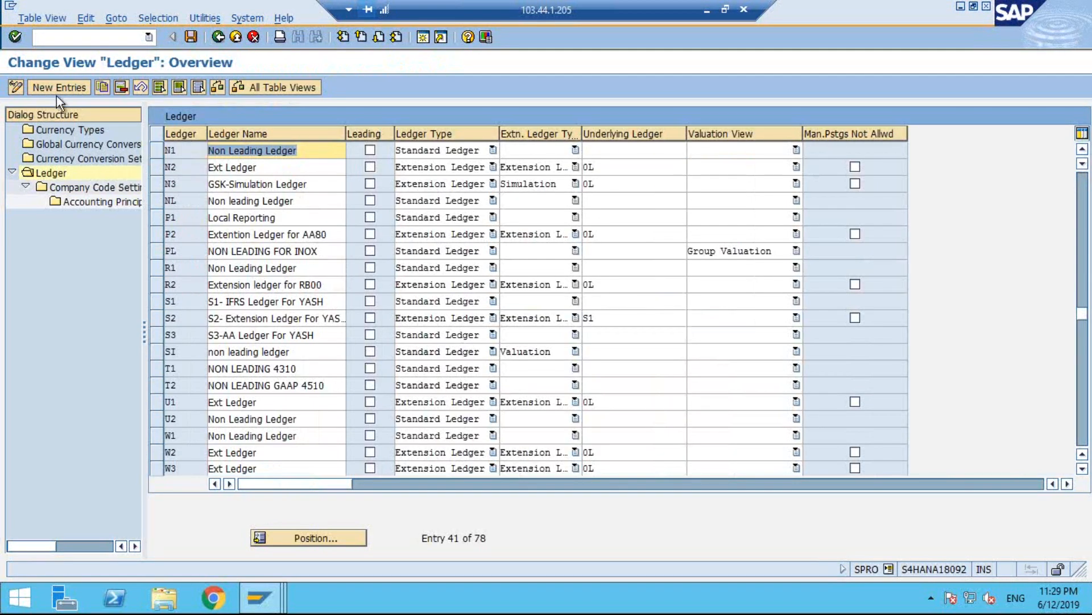
Open the company code settings of extension ledger N2 and close the consistency check messages.
click(153, 165)
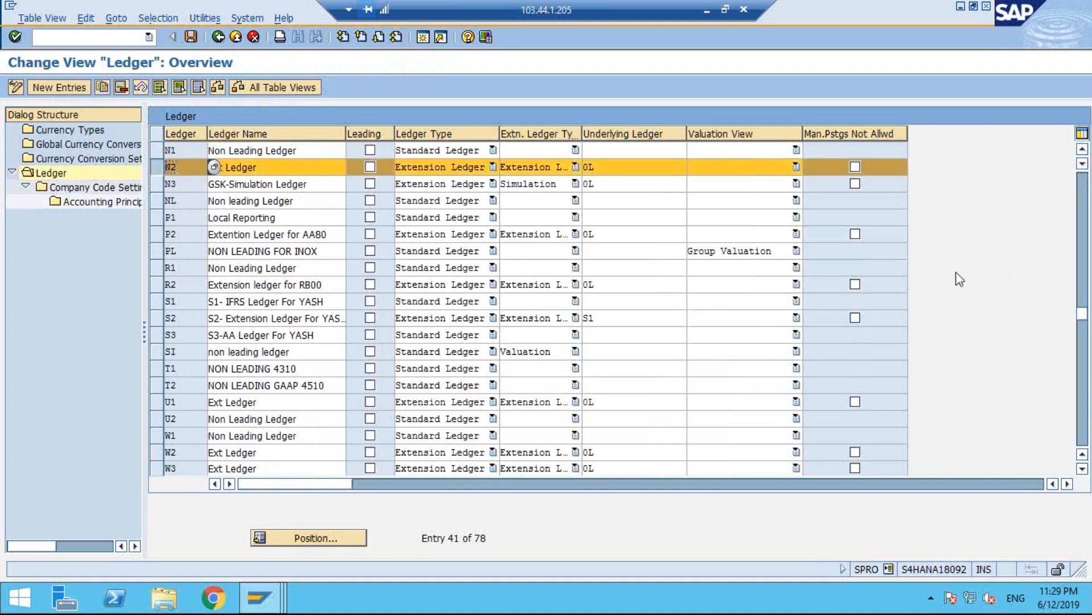
mouse_move(511, 174)
mouse_down()
mouse_move(393, 187)
mouse_move(466, 141)
mouse_move(493, 193)
mouse_up()
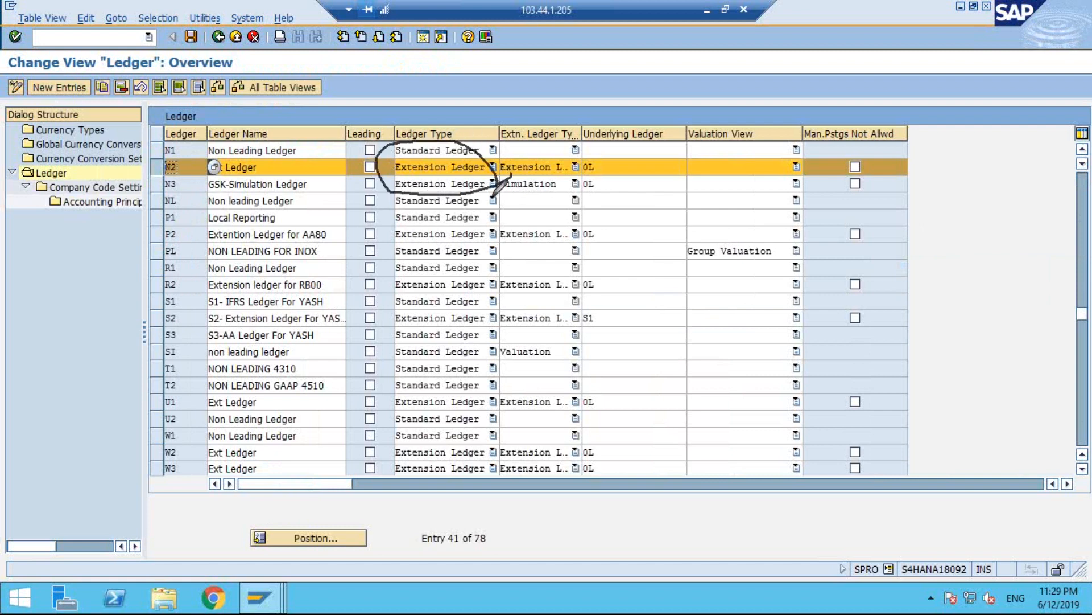
mouse_move(647, 88)
mouse_down()
mouse_move(603, 162)
mouse_move(623, 147)
mouse_up()
double_click(90, 187)
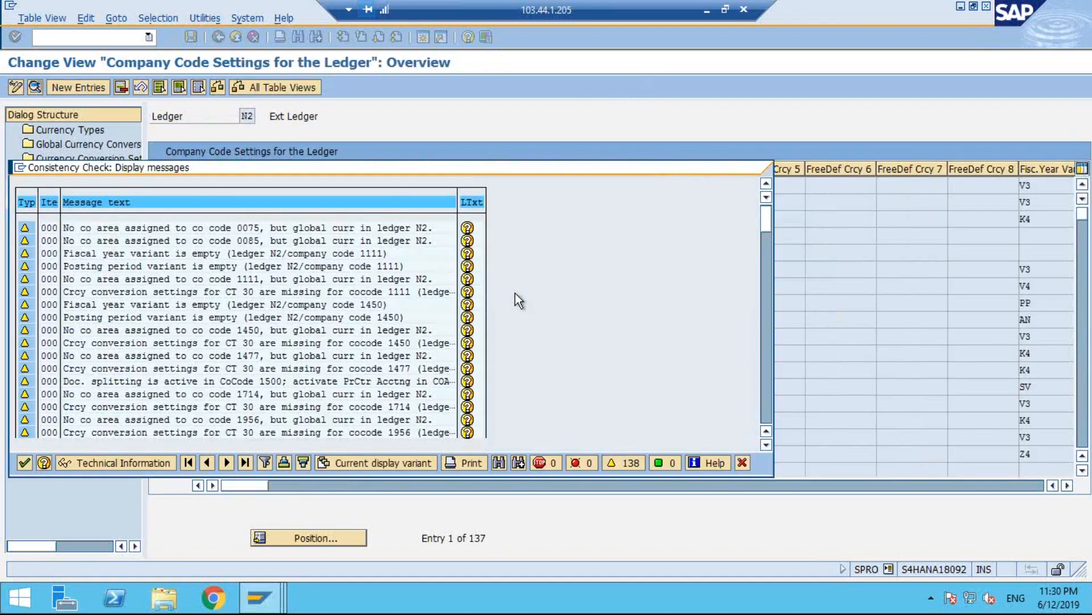
key(Return)
Find company code TE09 in ledger N2's company code settings and display its details, closing the consistency check messages.
click(329, 535)
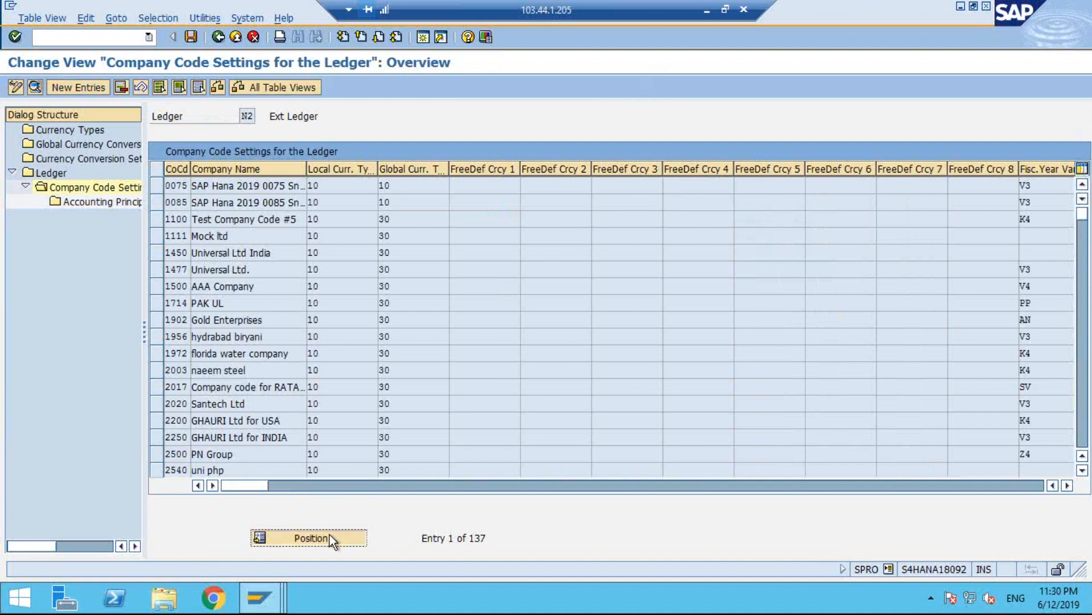
text(TE09)
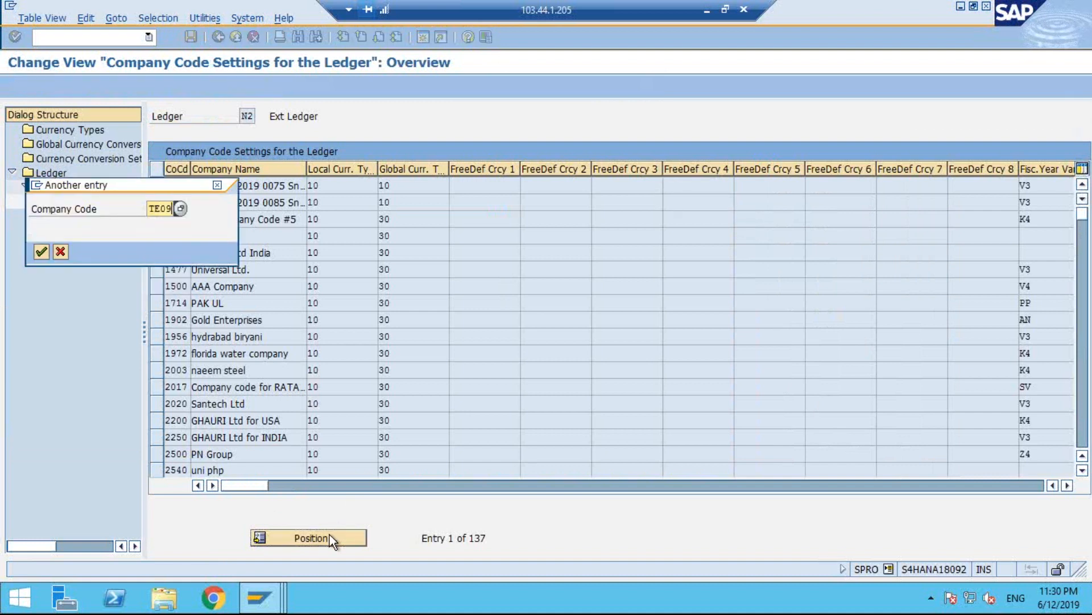
key(Return)
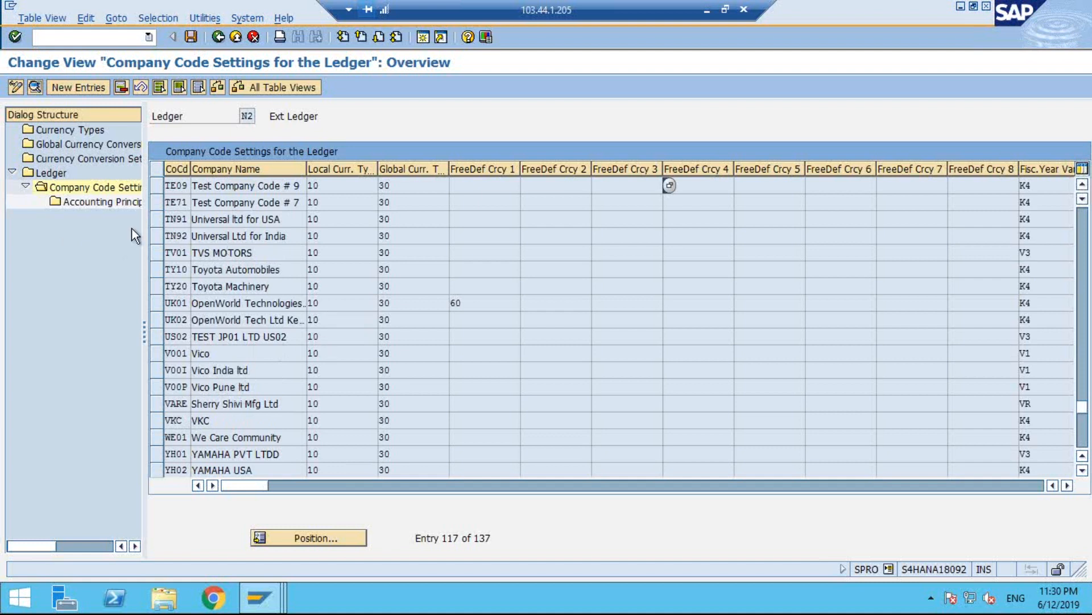
click(157, 186)
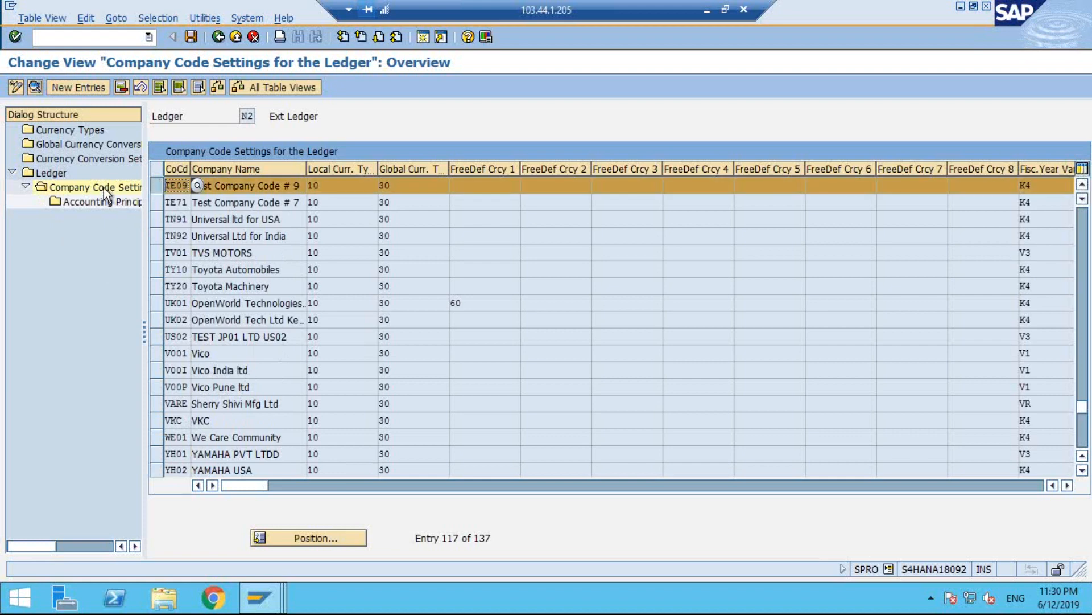
click(35, 87)
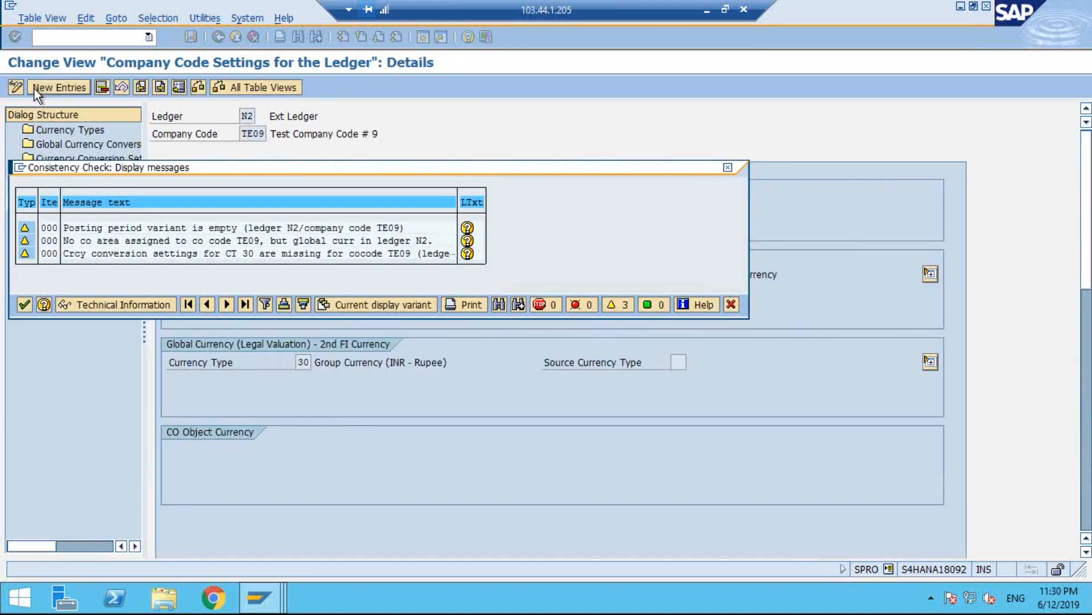
key(Return)
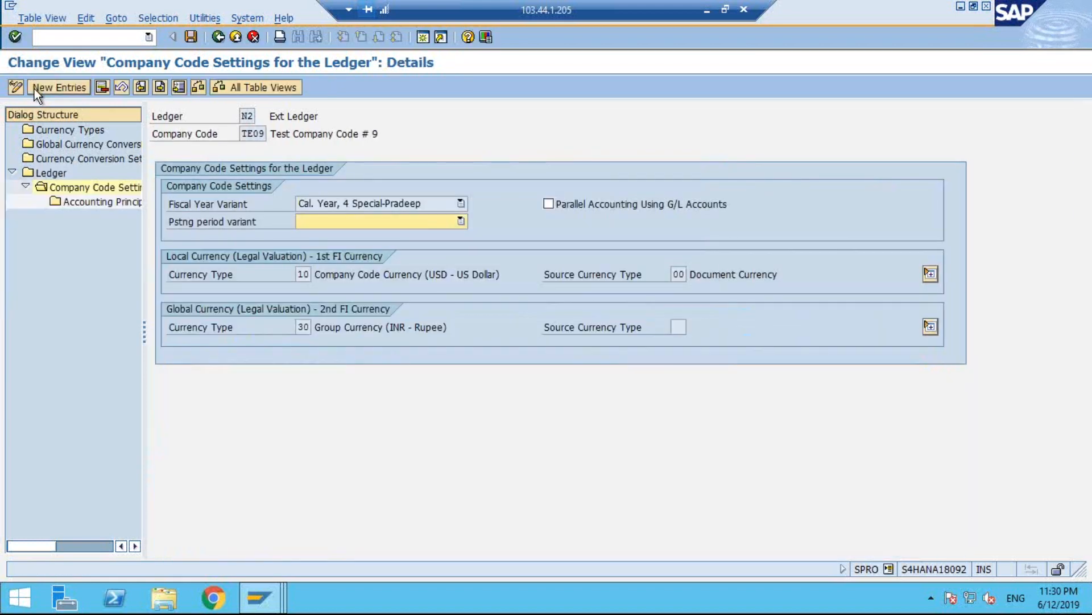
Set the posting period variant of company code TE09 in ledger N2 to PPV for TE01 and save.
click(364, 219)
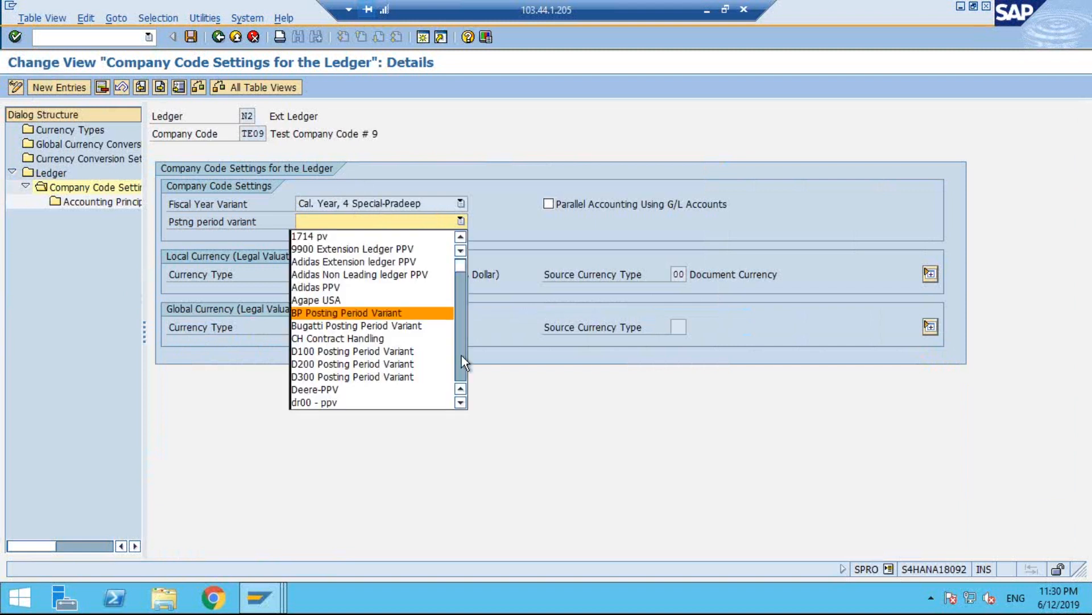
click(460, 402)
click(457, 406)
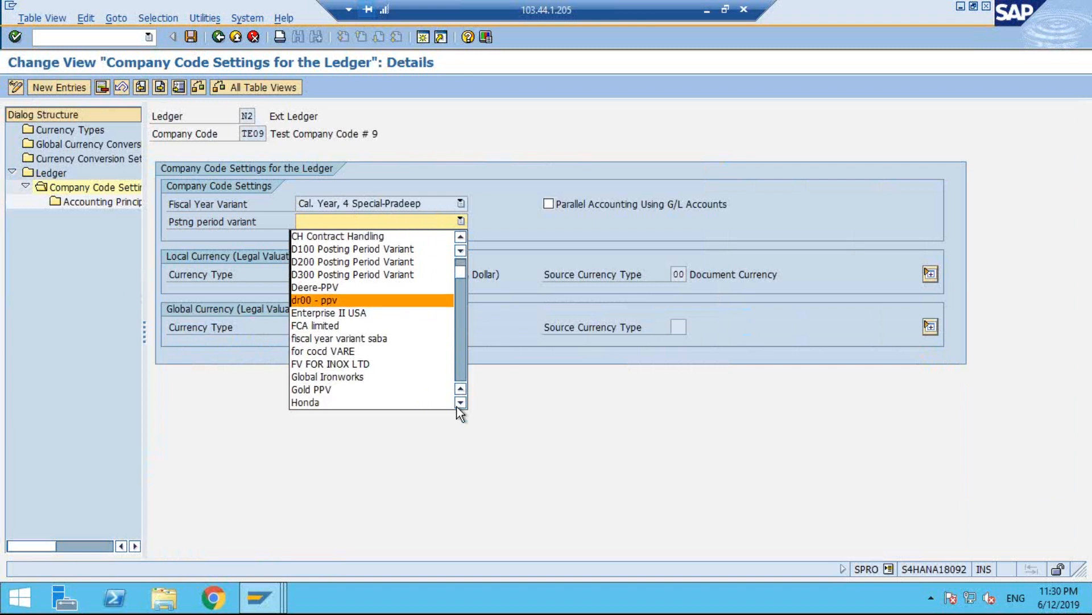
click(457, 407)
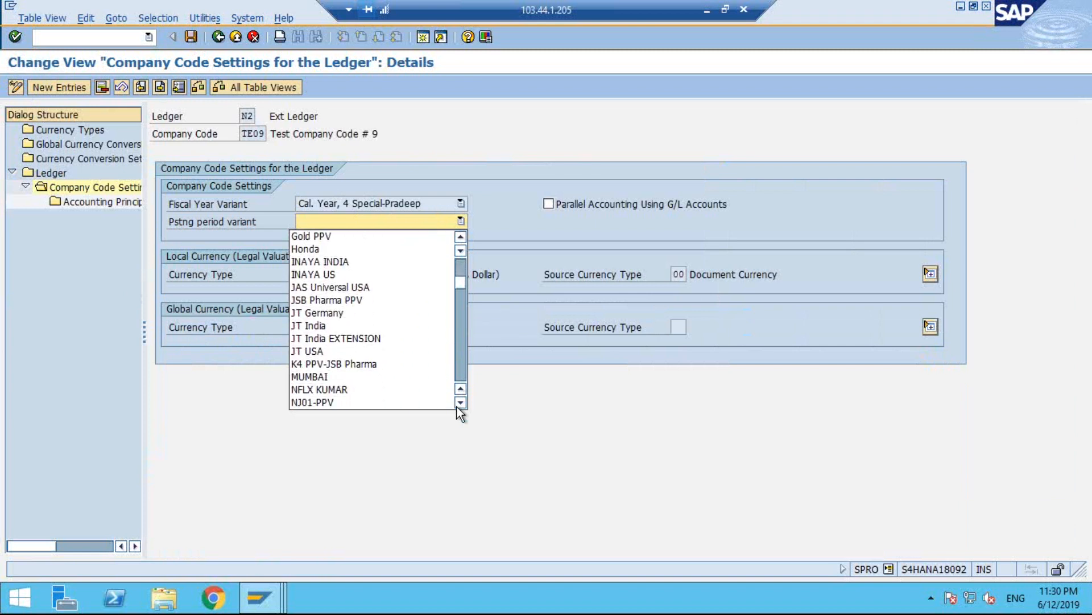
click(461, 403)
drag(460, 290, 462, 342)
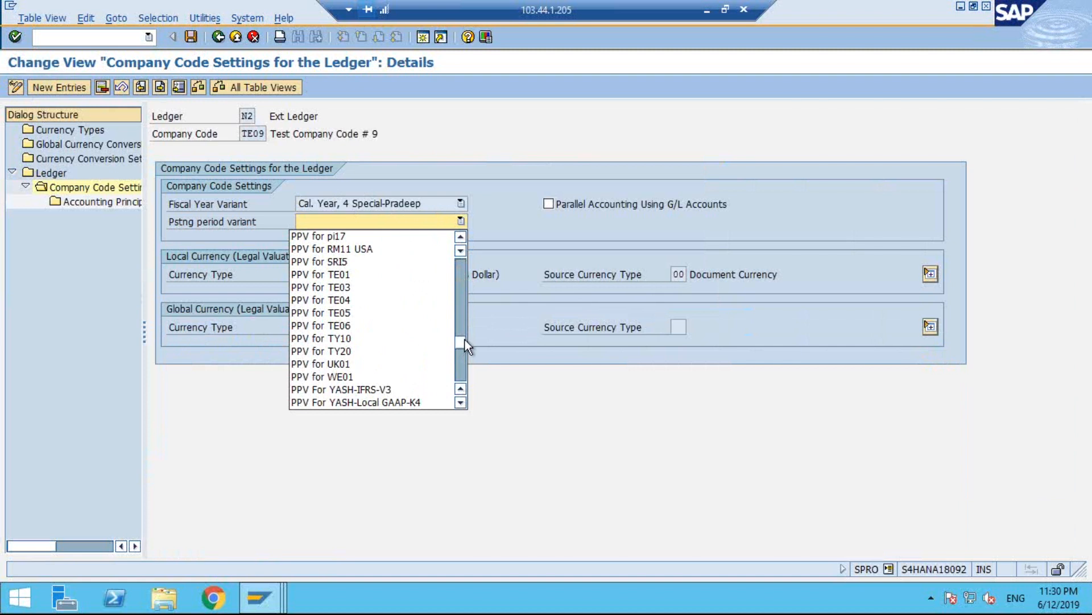
click(350, 274)
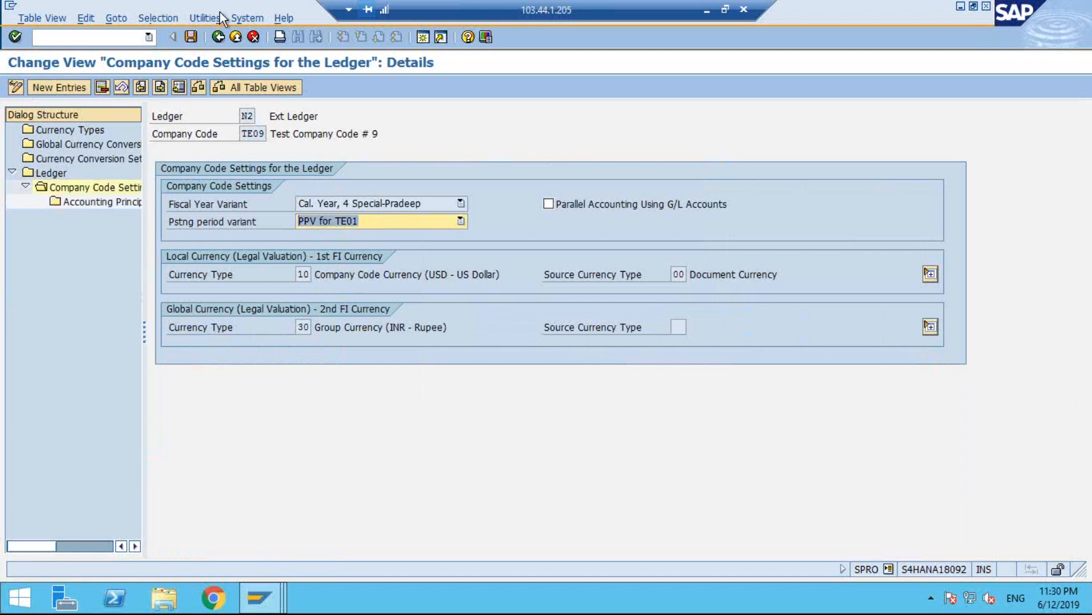
click(190, 37)
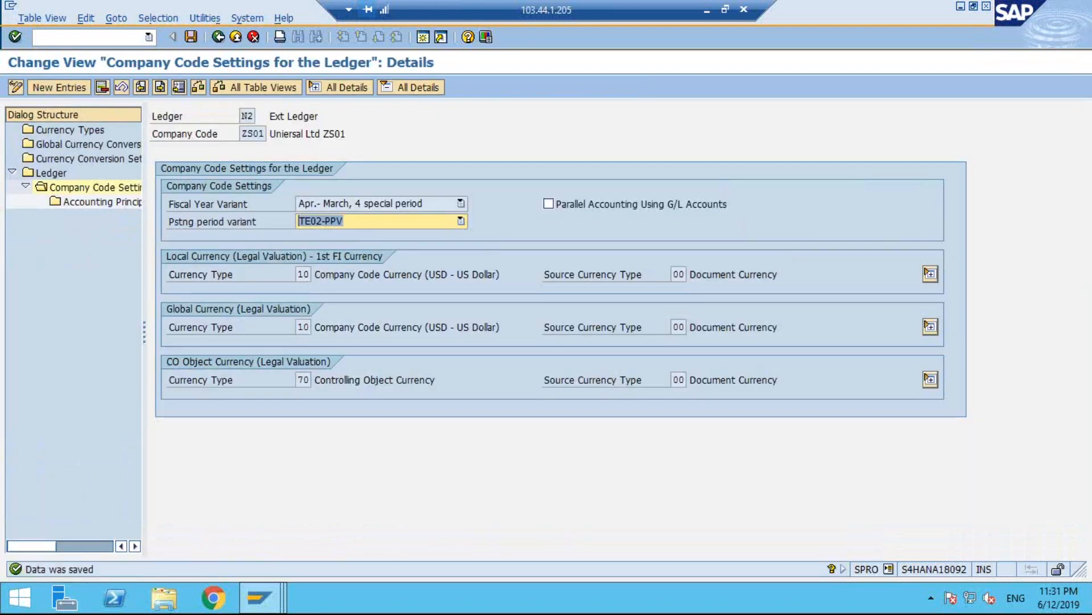
Start transaction SE16N in the Display IMG session and list the FINSC_LD_CMP_AP entries for company code TE09.
click(263, 592)
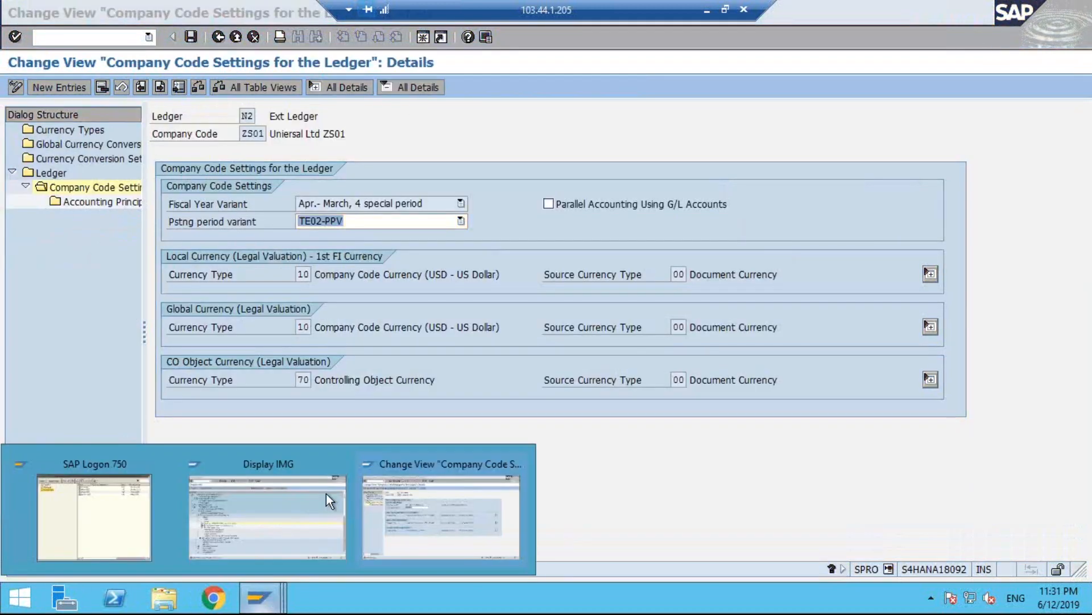
click(287, 478)
text(/NSE16N)
key(Return)
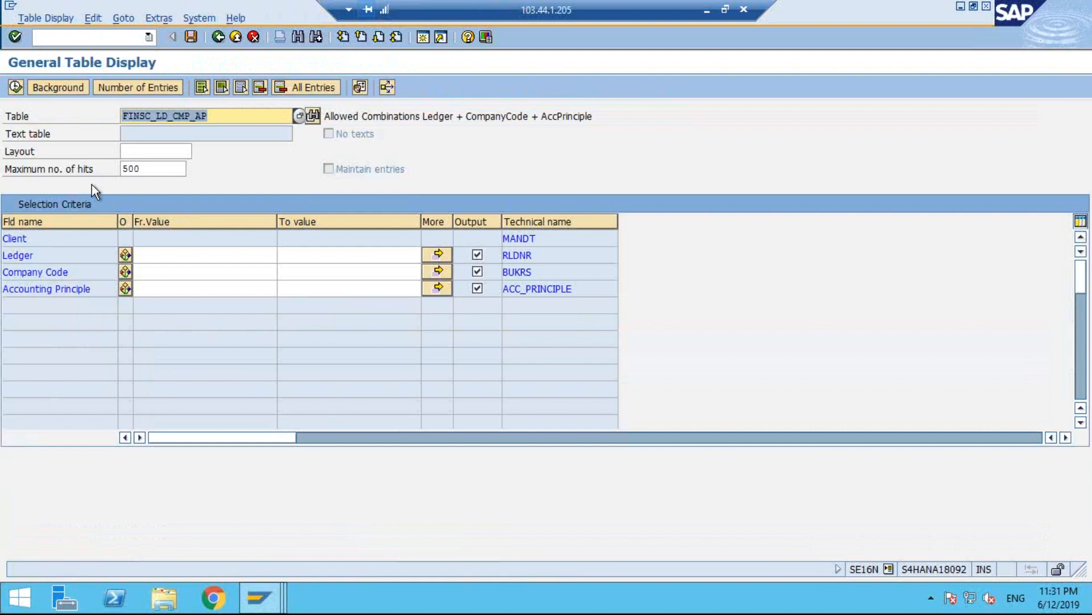
click(152, 254)
click(155, 268)
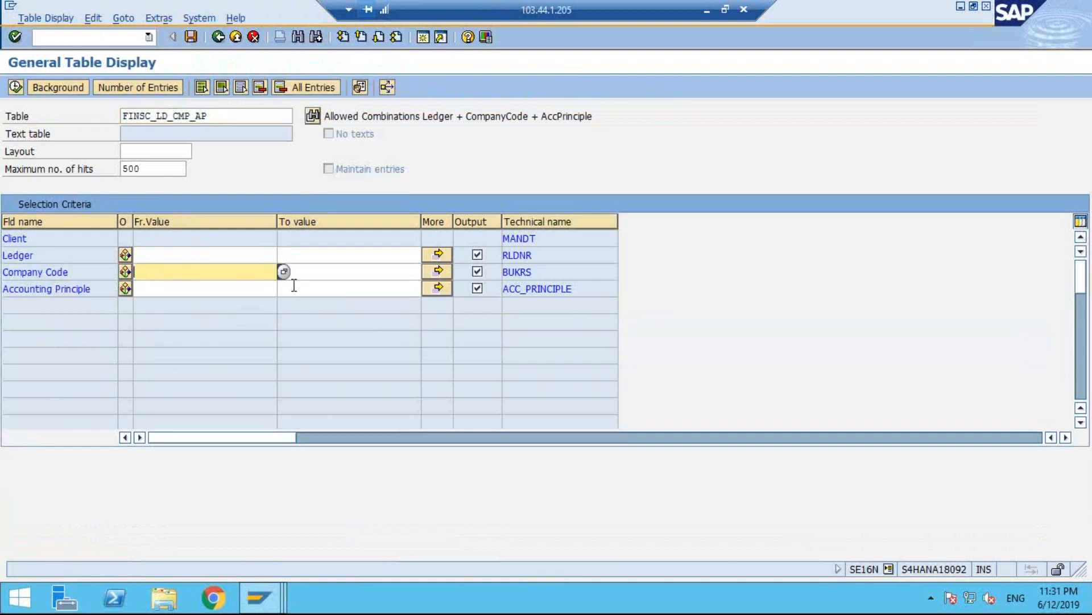
text(TE09)
click(16, 86)
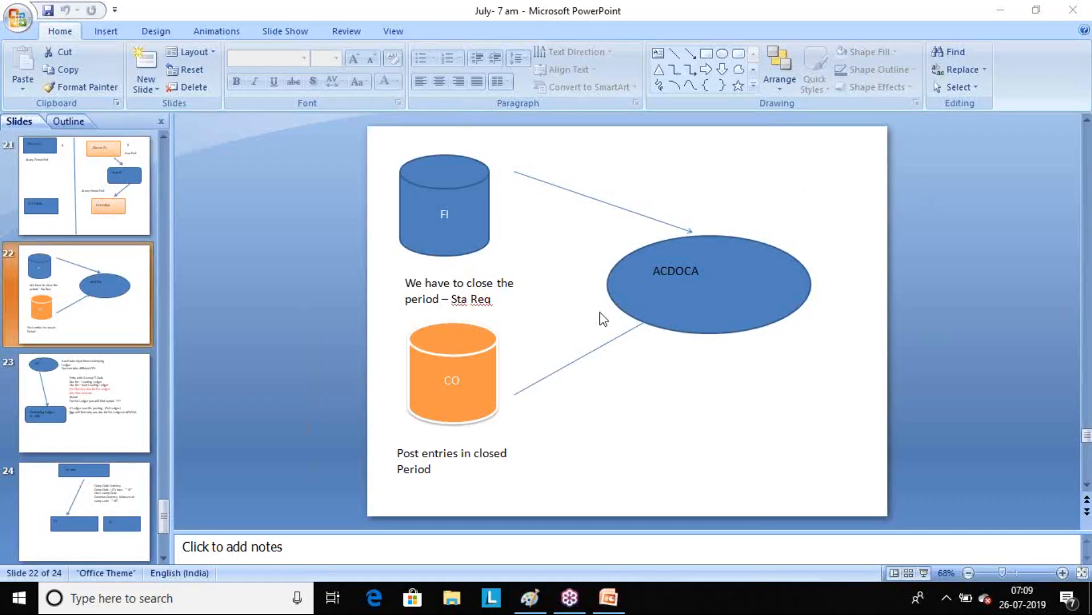
Start a remote desktop connection to 103.44.1.205 and sign in with the account password.
key(super+r)
key(Return)
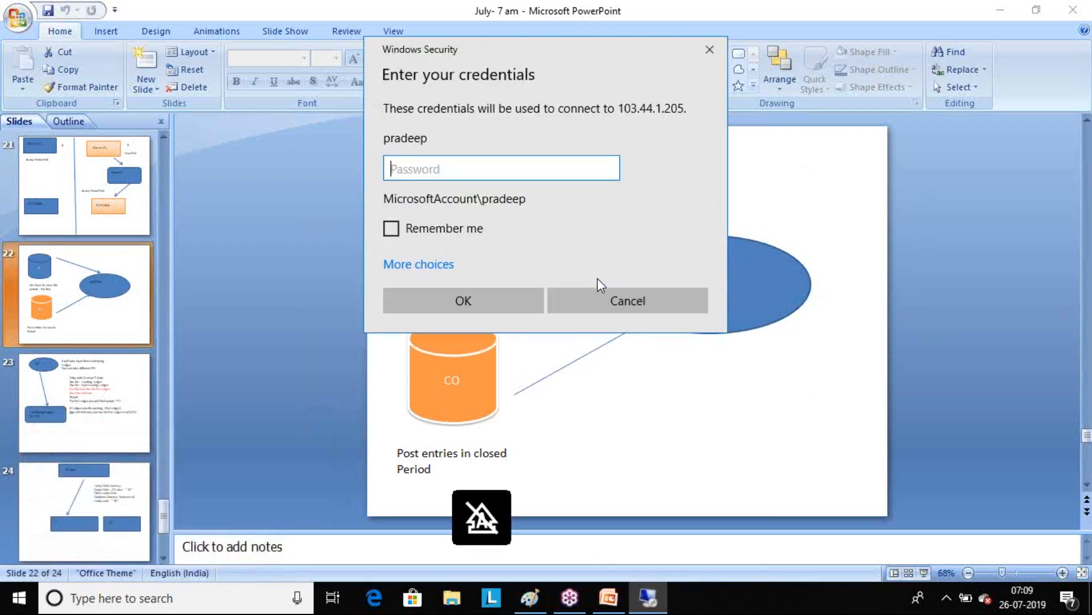
text(•••••••••)
key(Return)
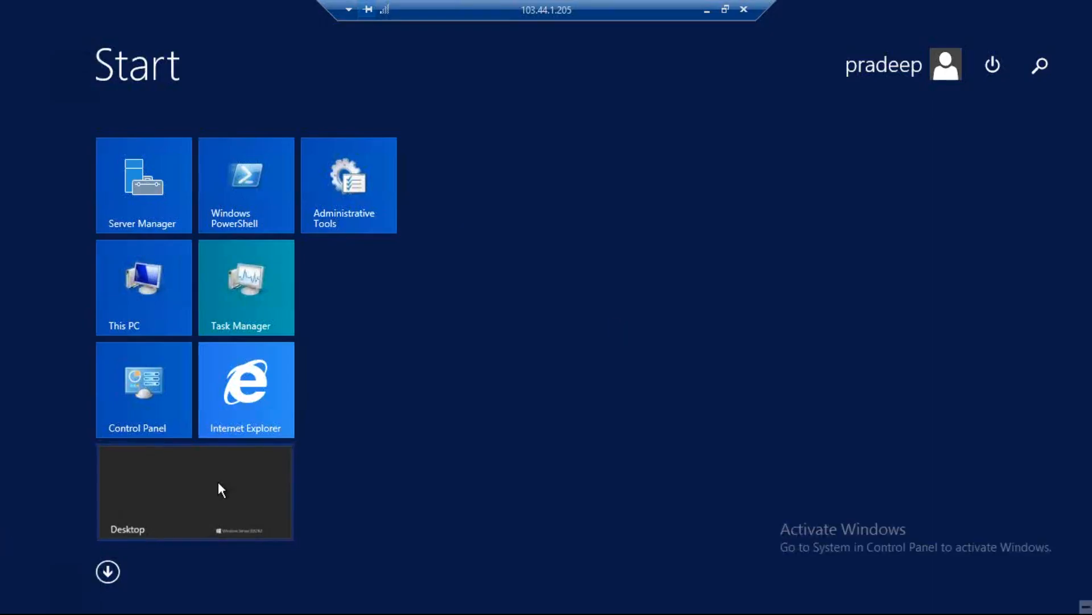
Start SAP Logon on the remote desktop and log on to s4hana 1809 with the user name and password.
click(219, 483)
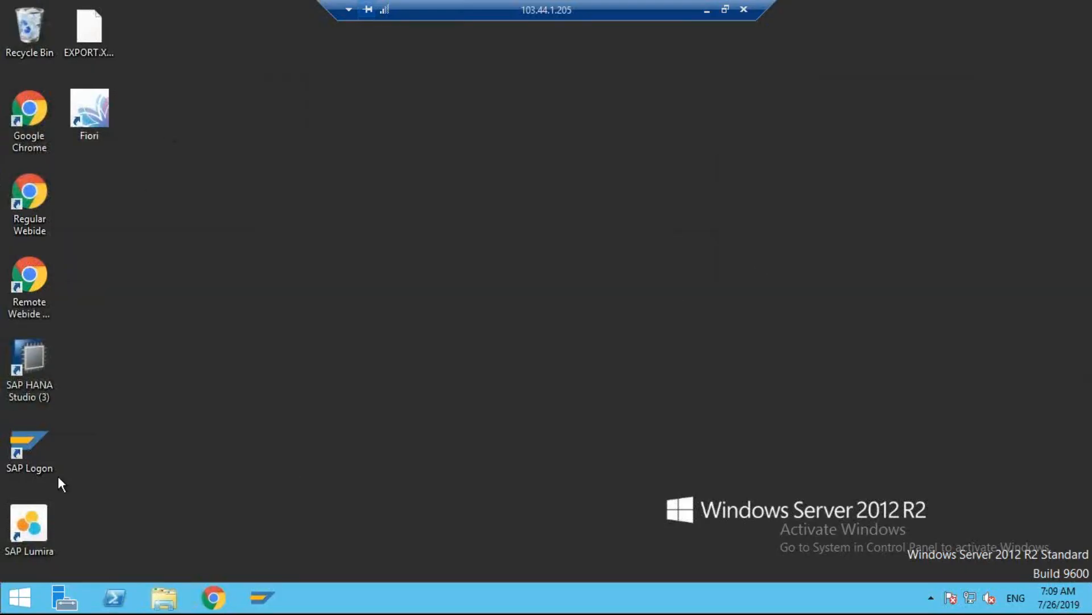
double_click(40, 435)
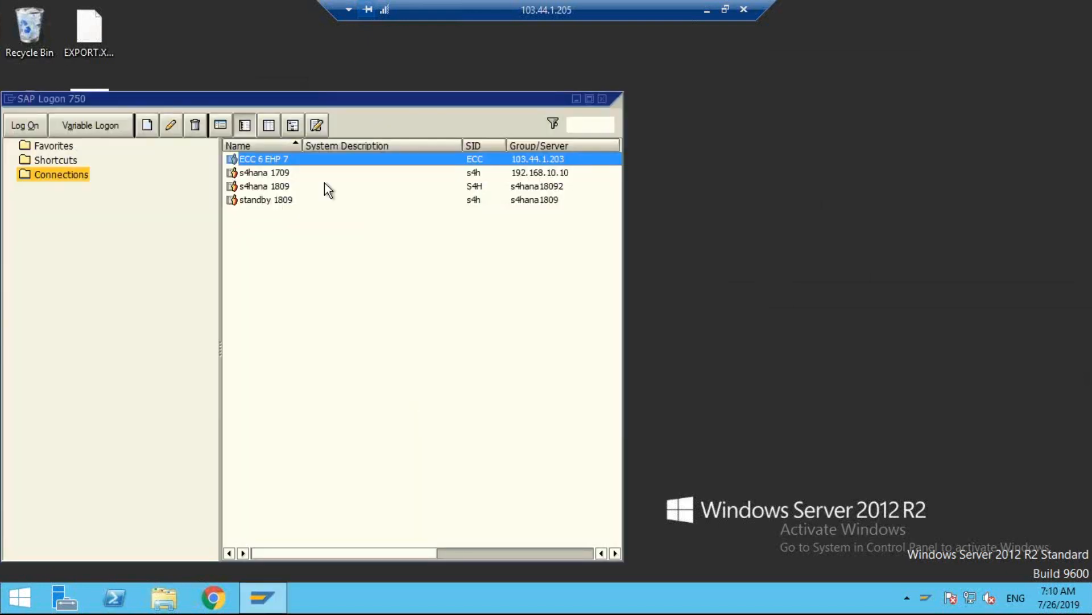
double_click(278, 188)
text(p)
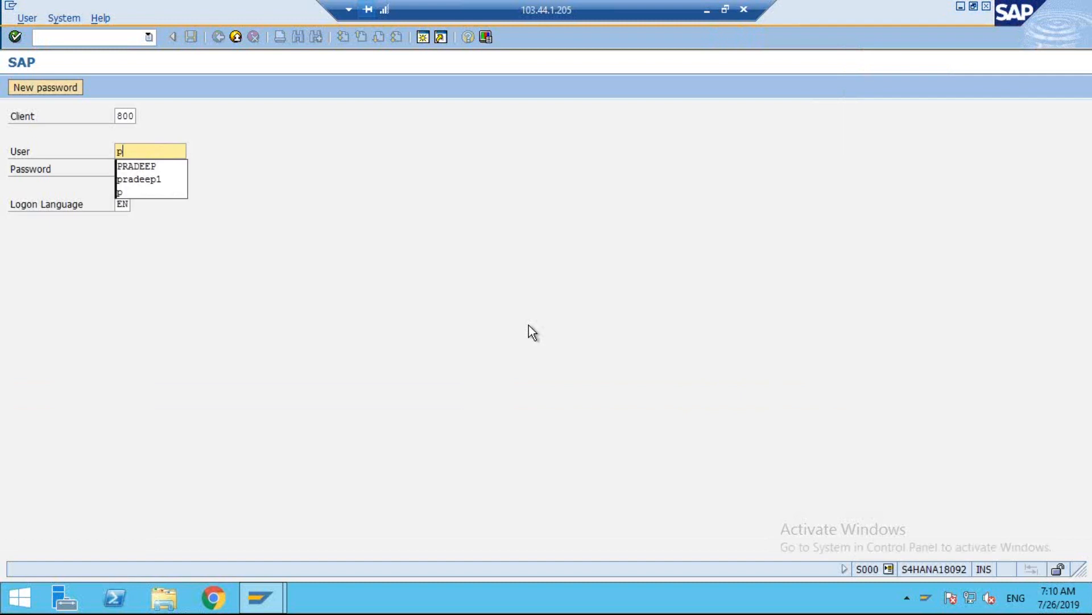
key(Down)
key(Tab)
text(********)
key(Return)
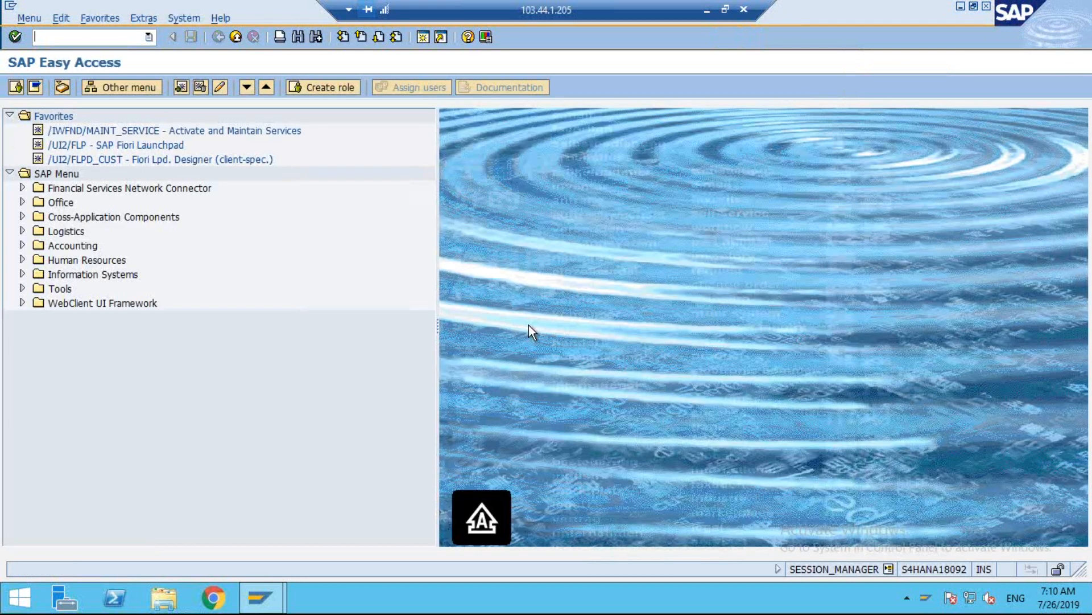
Start transaction FB03 and display the document list for company code TE09 in ledger 0L.
text(fb03)
key(Return)
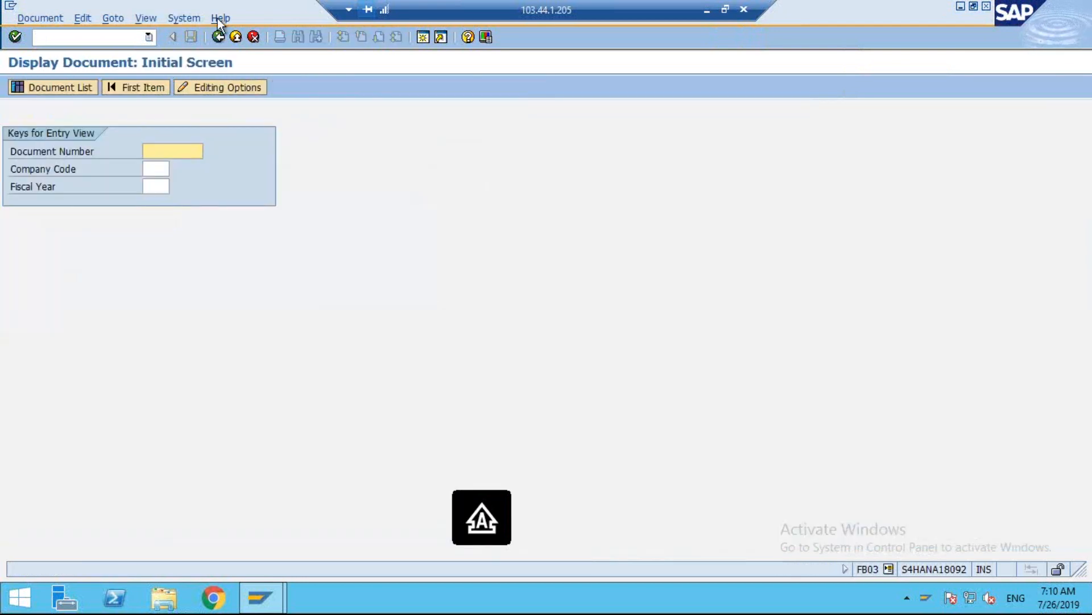
click(70, 86)
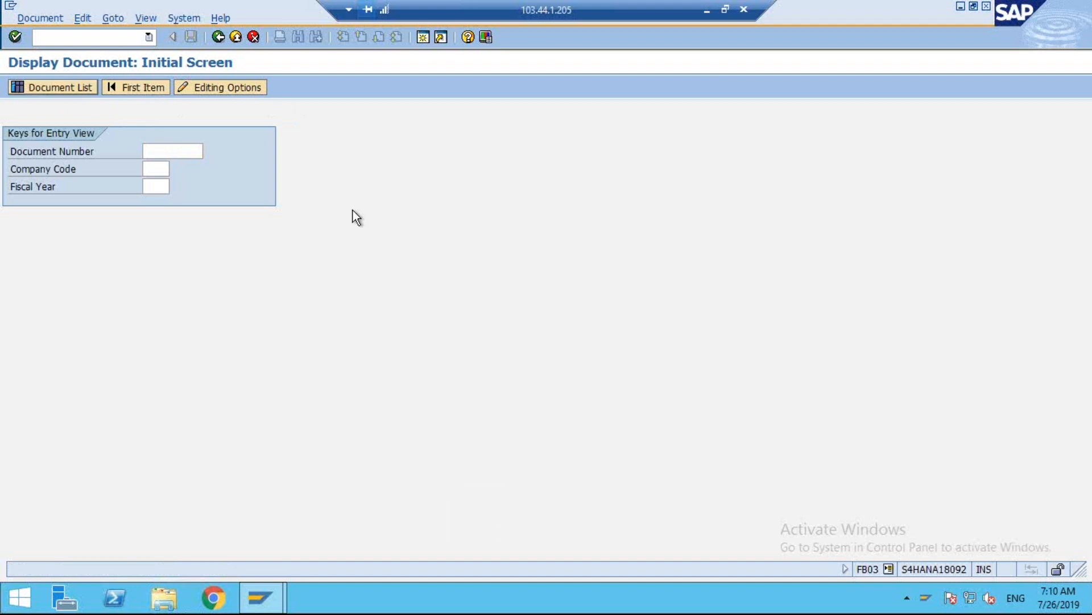
text(TE09)
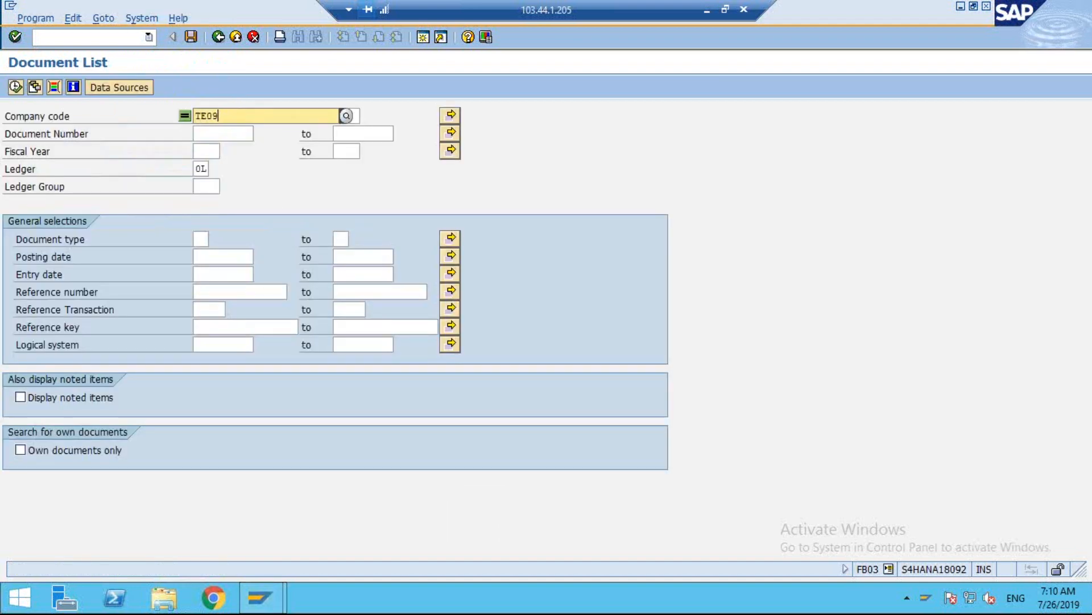
key(Tab)
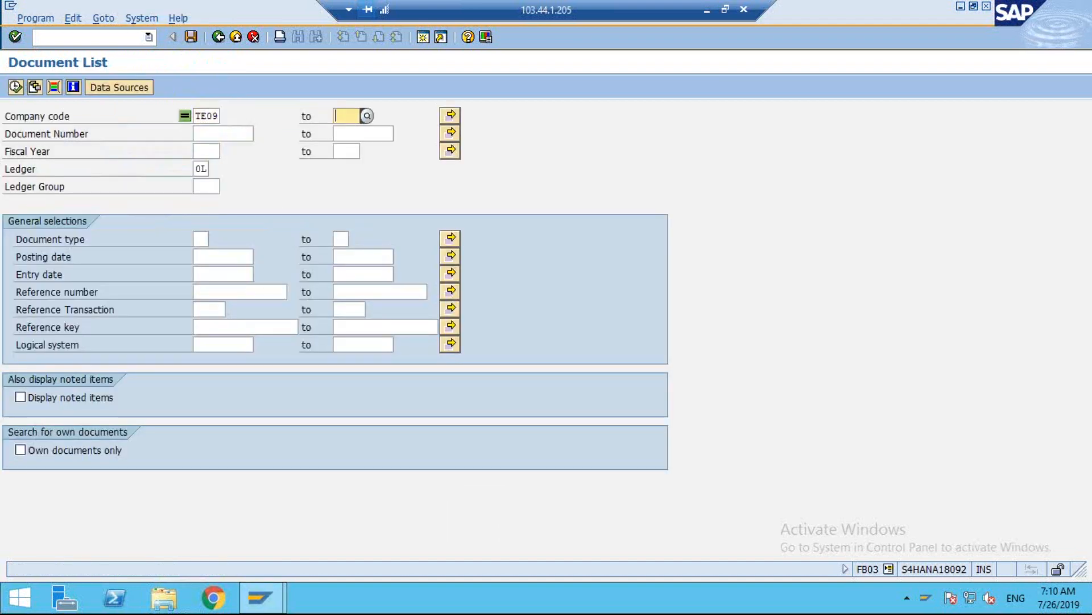
click(15, 87)
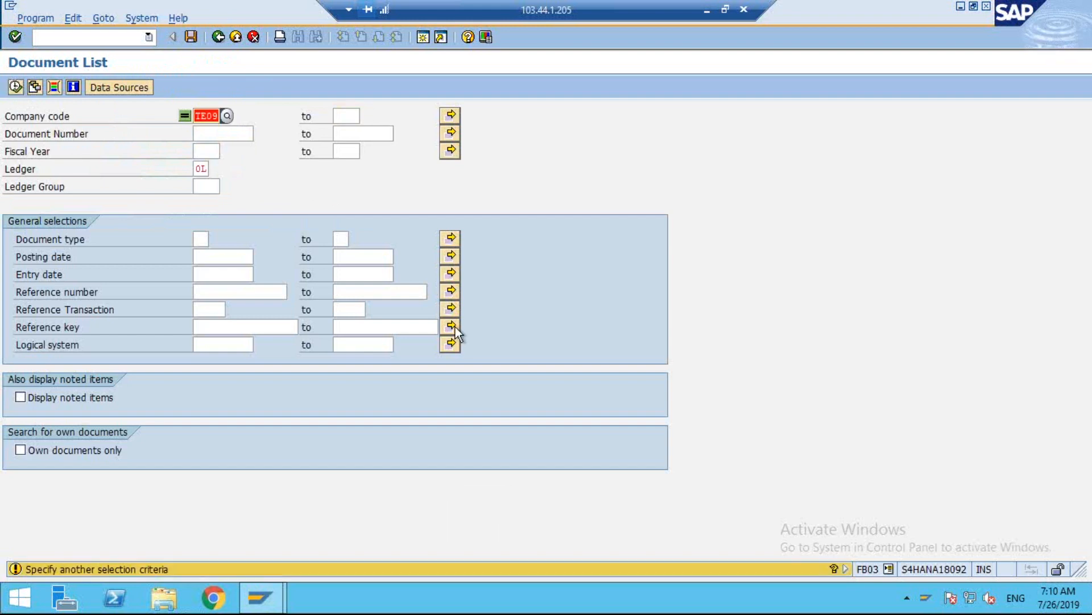
key(Return)
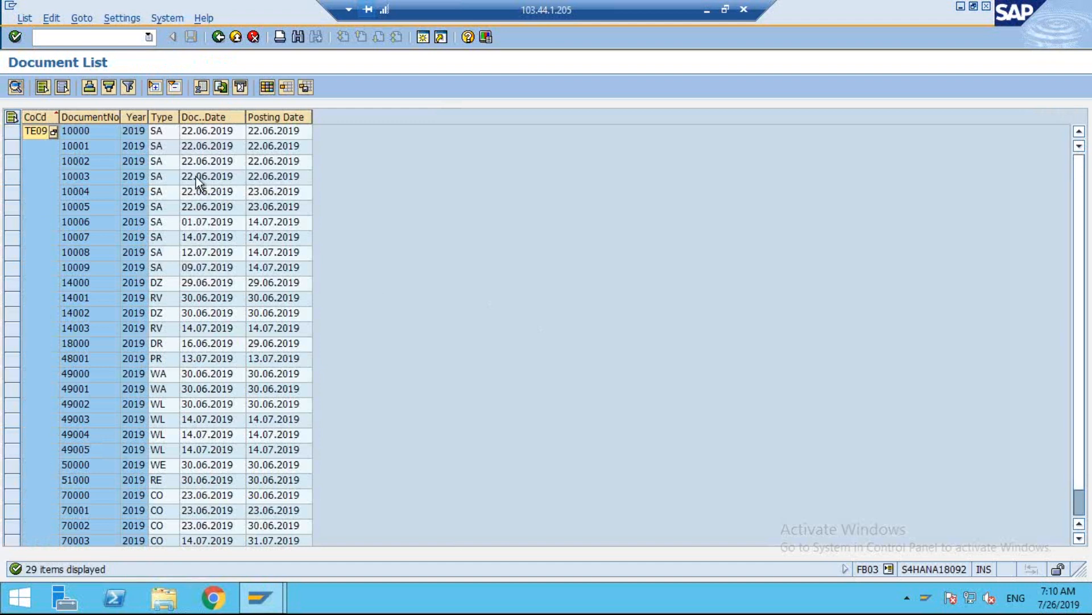
Examine the line items of document 10001, return to the document list and display document 10004.
double_click(166, 145)
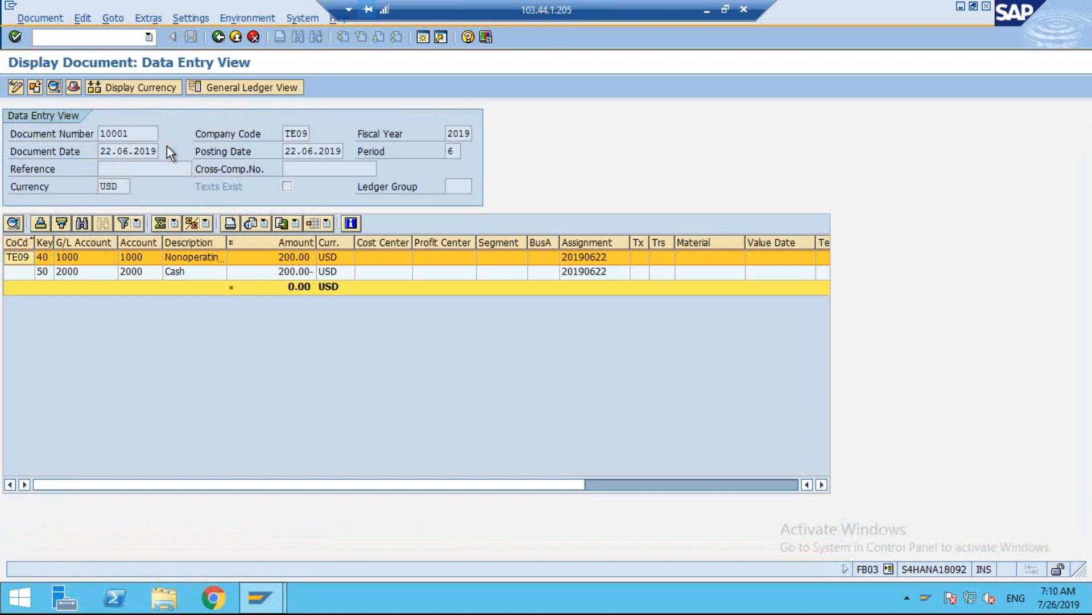
click(219, 38)
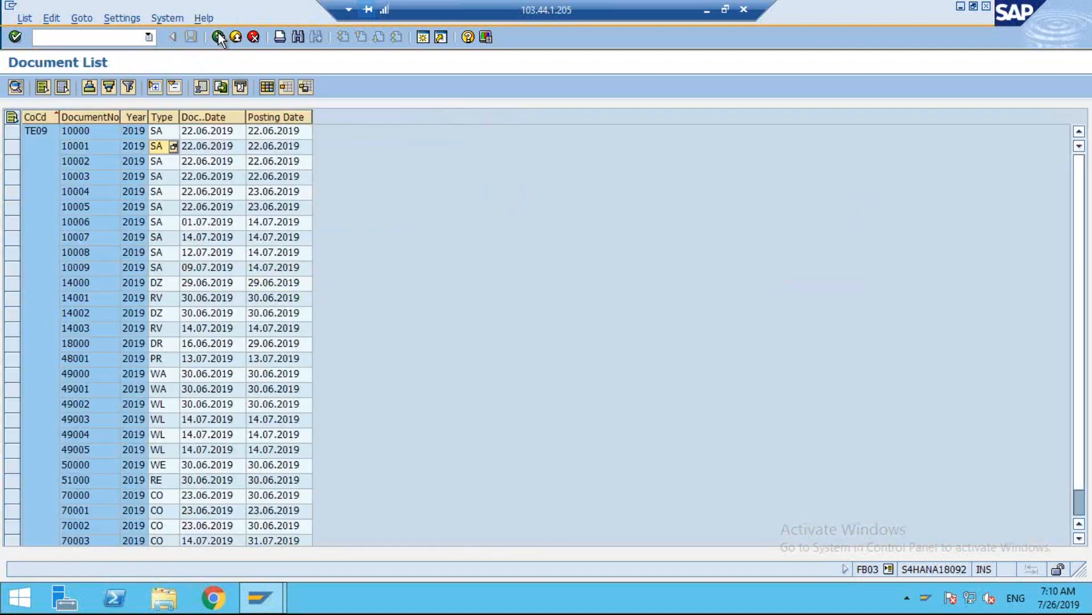
click(97, 191)
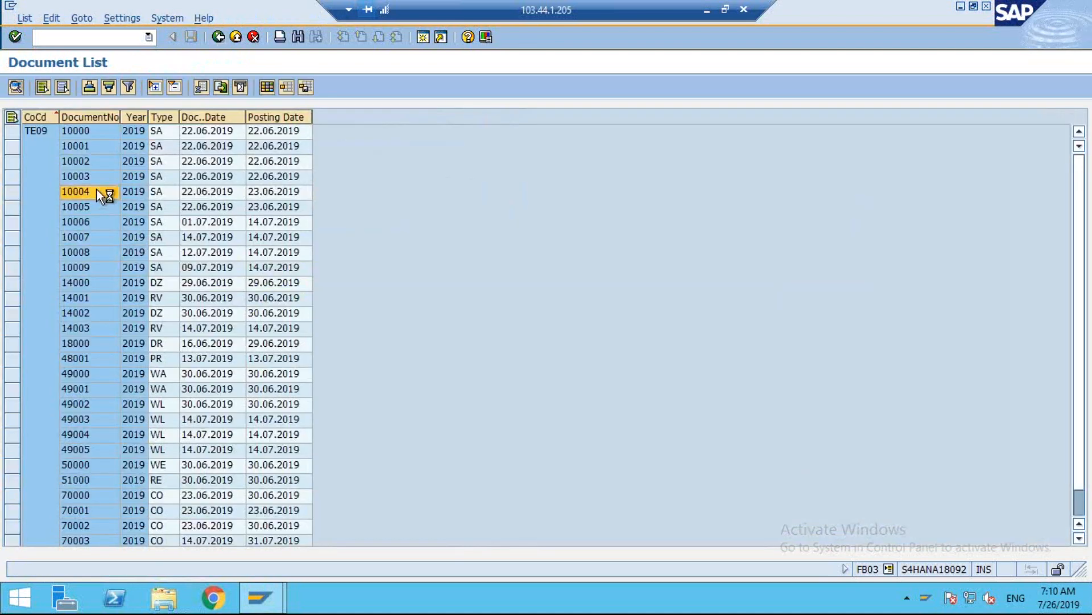
double_click(96, 191)
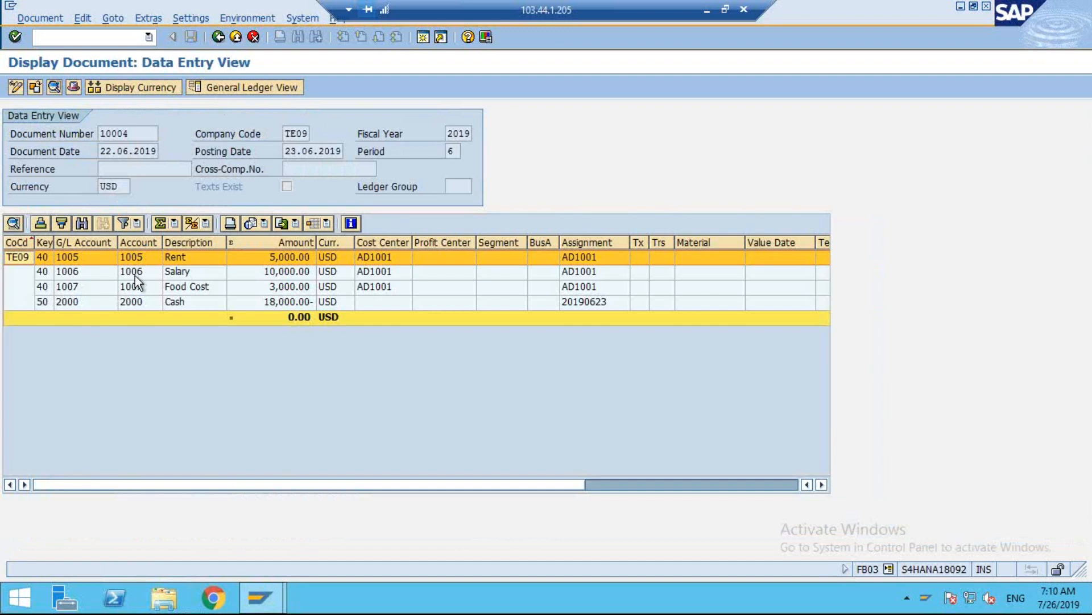
Open an additional SAP session, start transaction SE16N and select table ACDOCA.
click(424, 41)
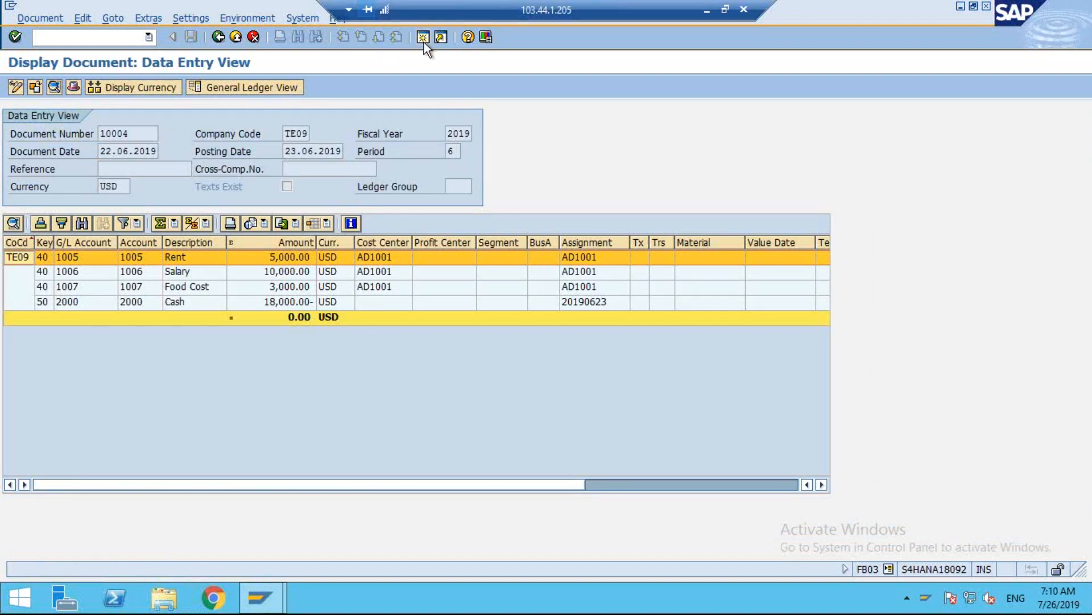
text(SE16N)
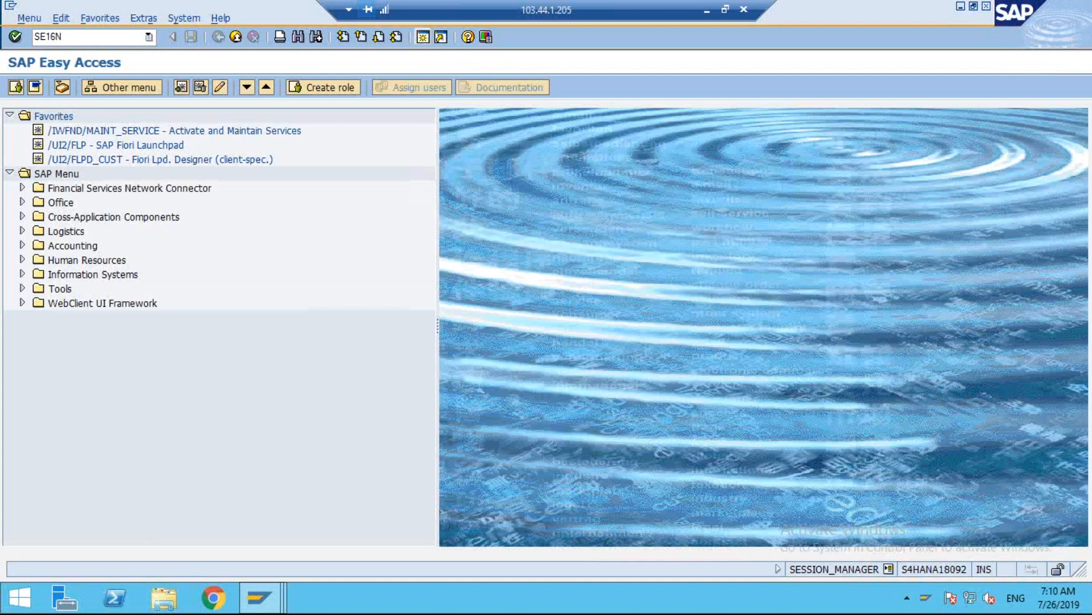
key(Return)
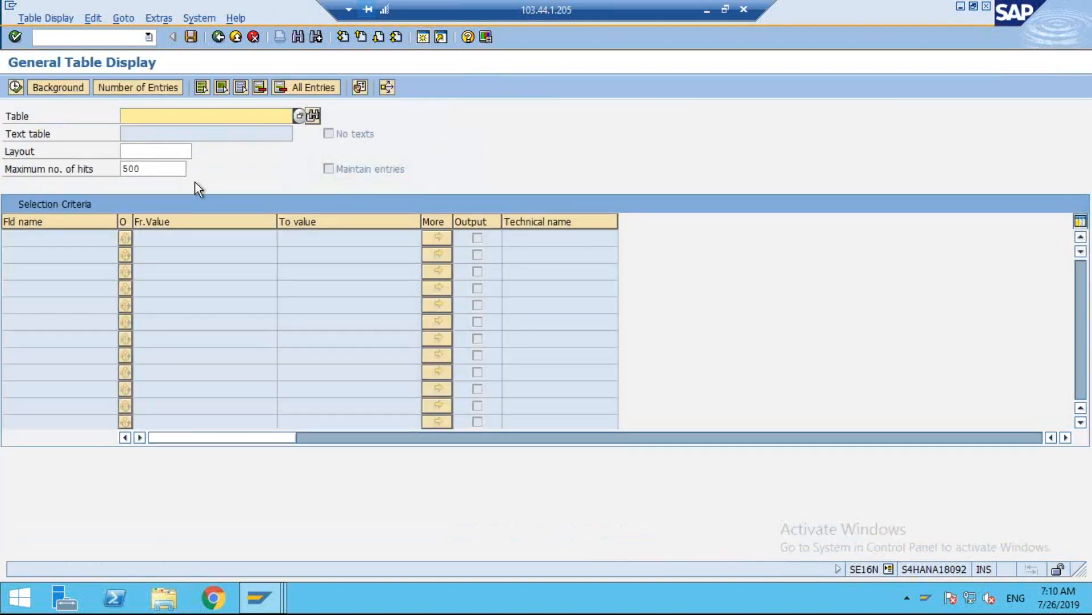
click(139, 114)
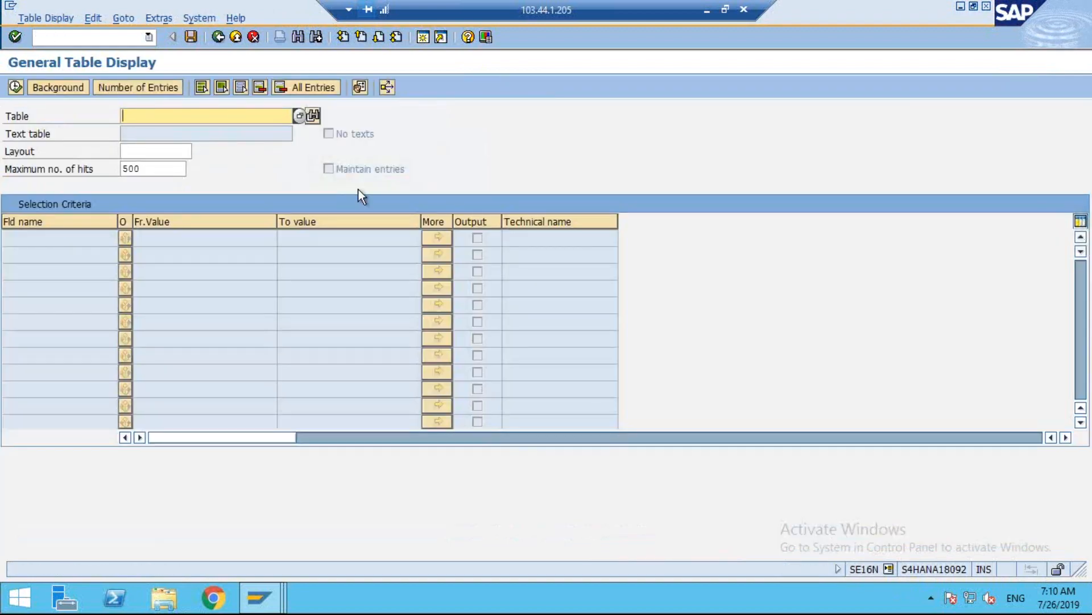
key(alt+Tab)
key(alt+Tab)
text(AC)
key(Down)
key(Return)
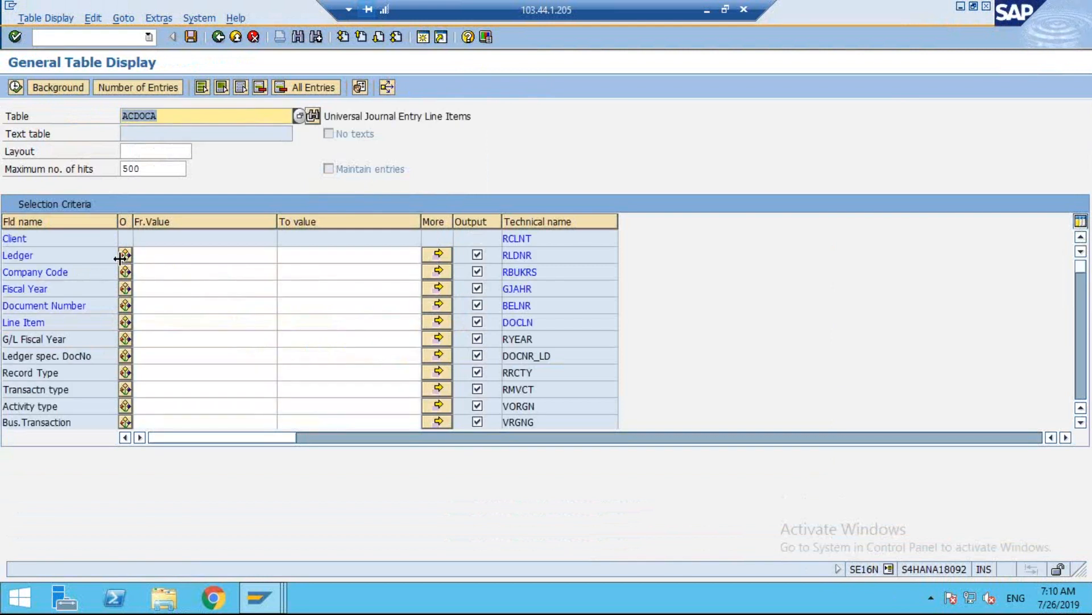
Display the ACDOCA entries for company code TE09 and document number 10004.
click(173, 254)
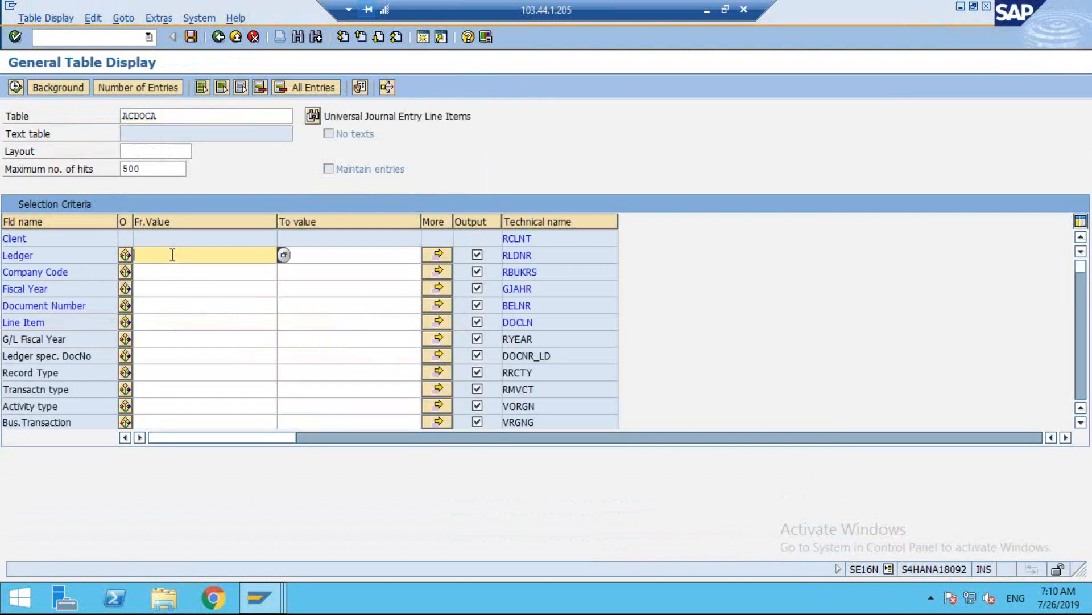
click(150, 275)
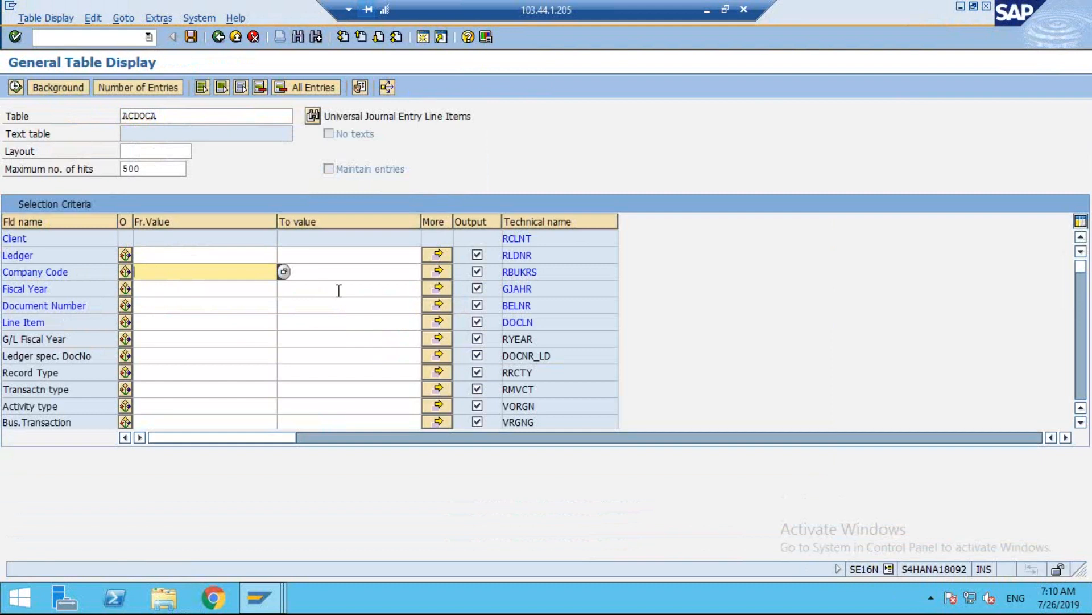
text(TE09)
key(Tab)
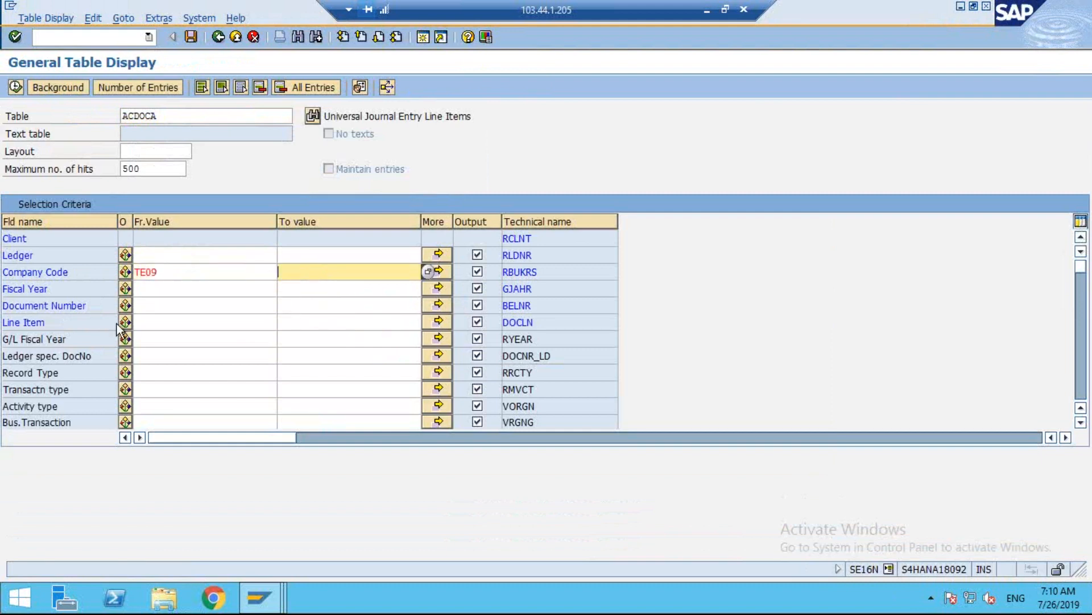
click(179, 311)
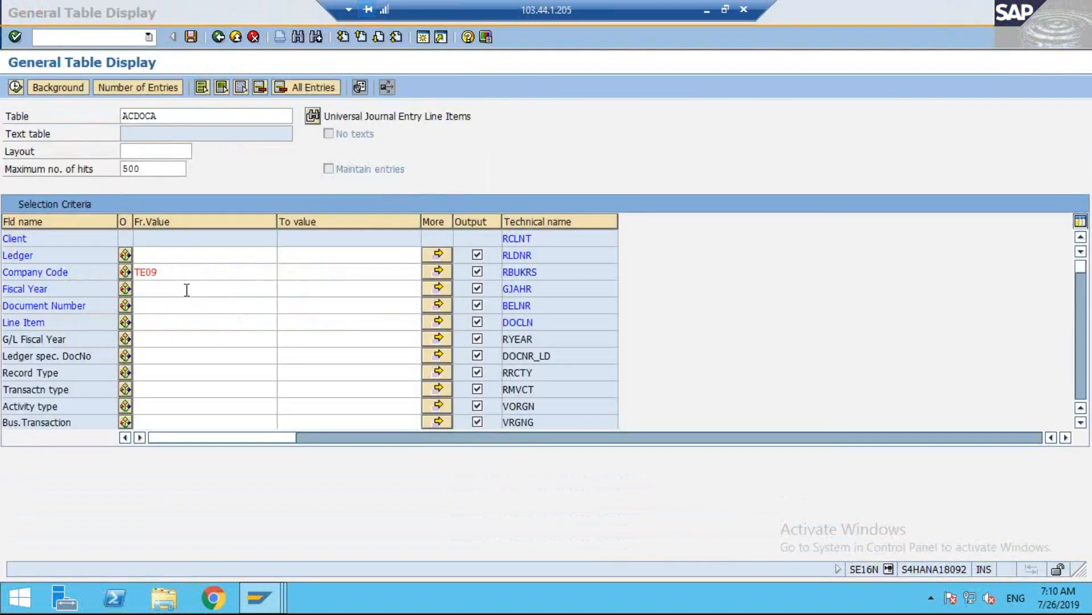
click(167, 312)
text(10)
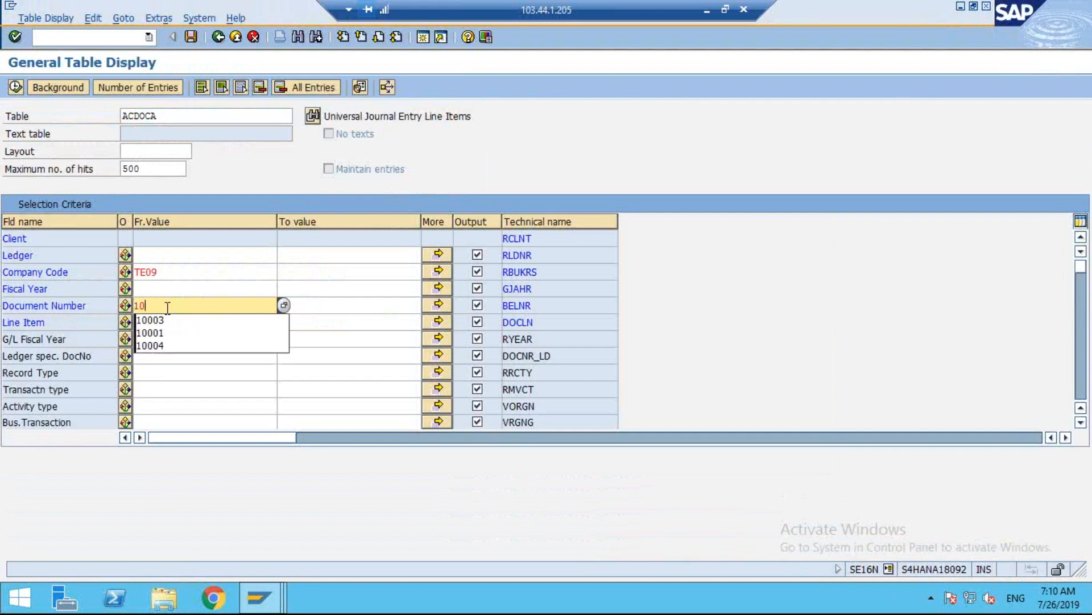
text(004)
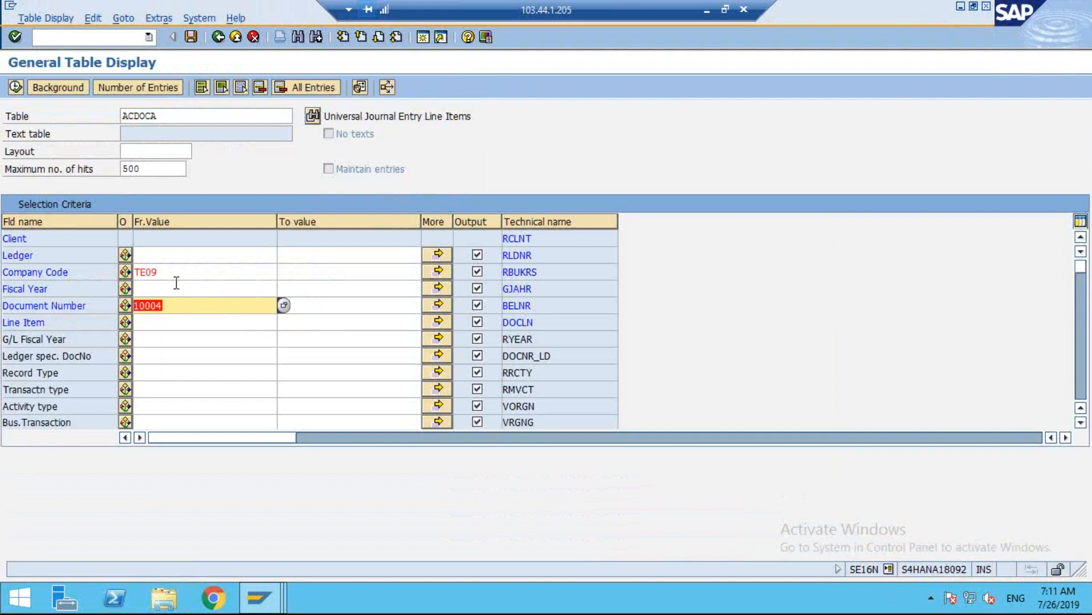
click(16, 86)
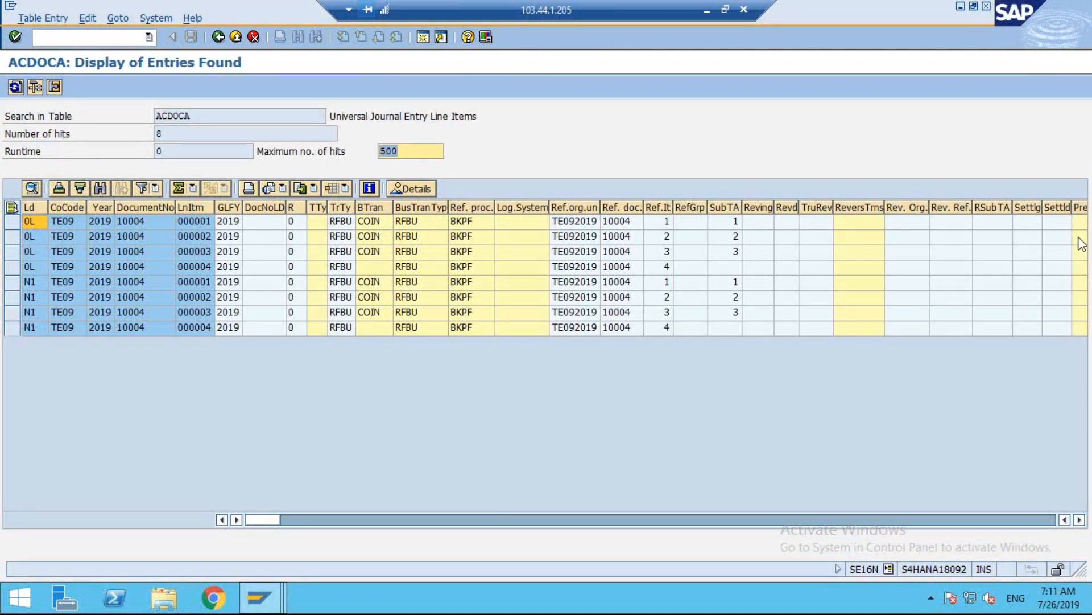
Mark the ledger 0L and N1 line item groups of document 10004 and return to the table selection criteria.
drag(20, 210, 3, 256)
click(824, 236)
mouse_move(7, 215)
mouse_down()
mouse_move(12, 330)
mouse_move(27, 334)
mouse_up()
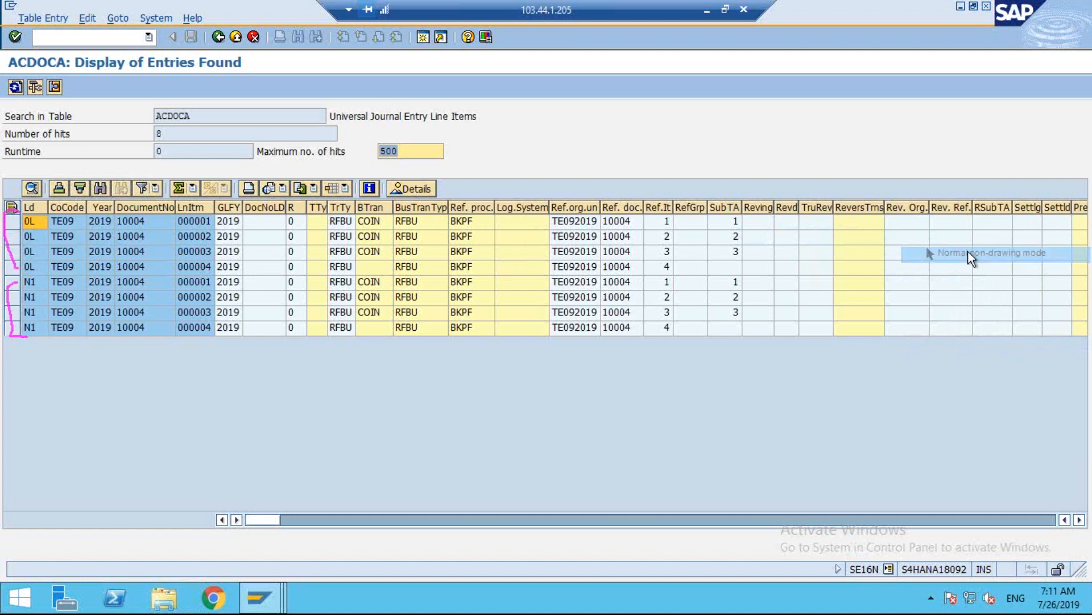
click(219, 37)
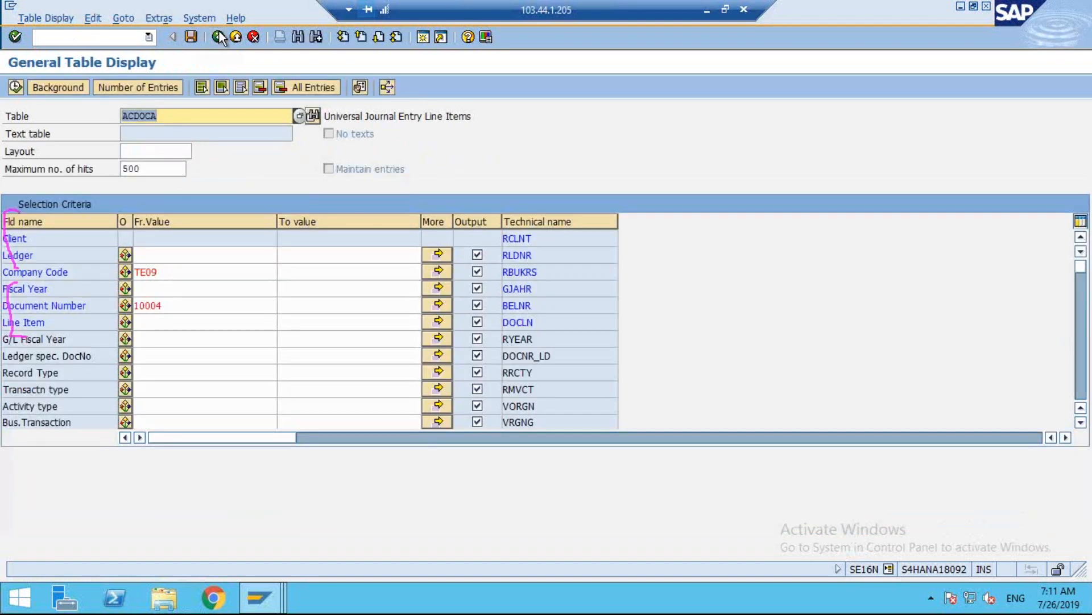
Switch to the FB03 session, return to the document list and display document 70000.
click(259, 598)
click(336, 520)
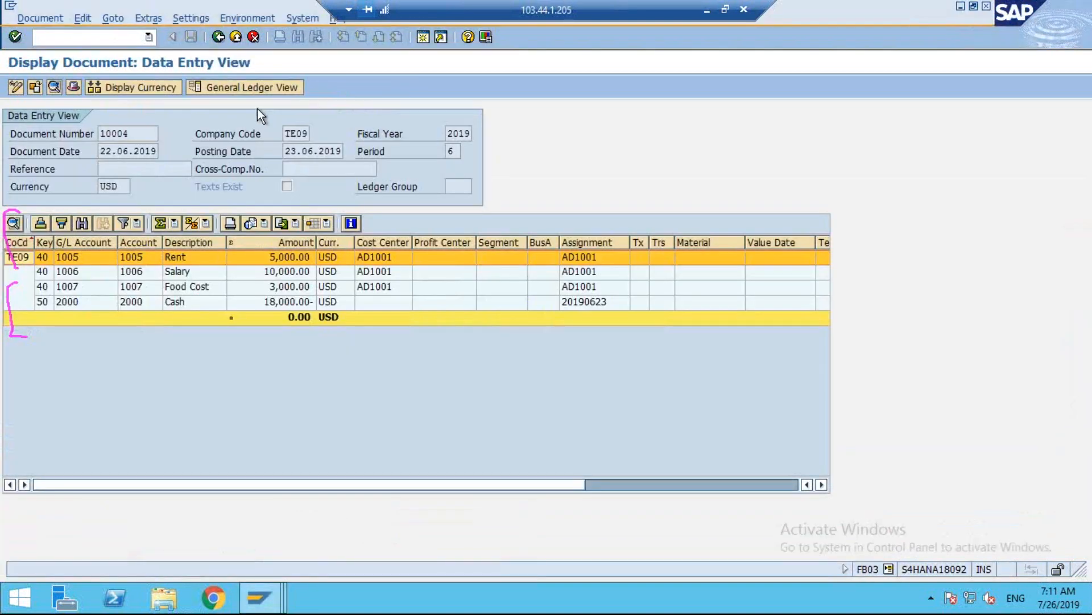
click(217, 38)
scroll(207, 255, down, 1)
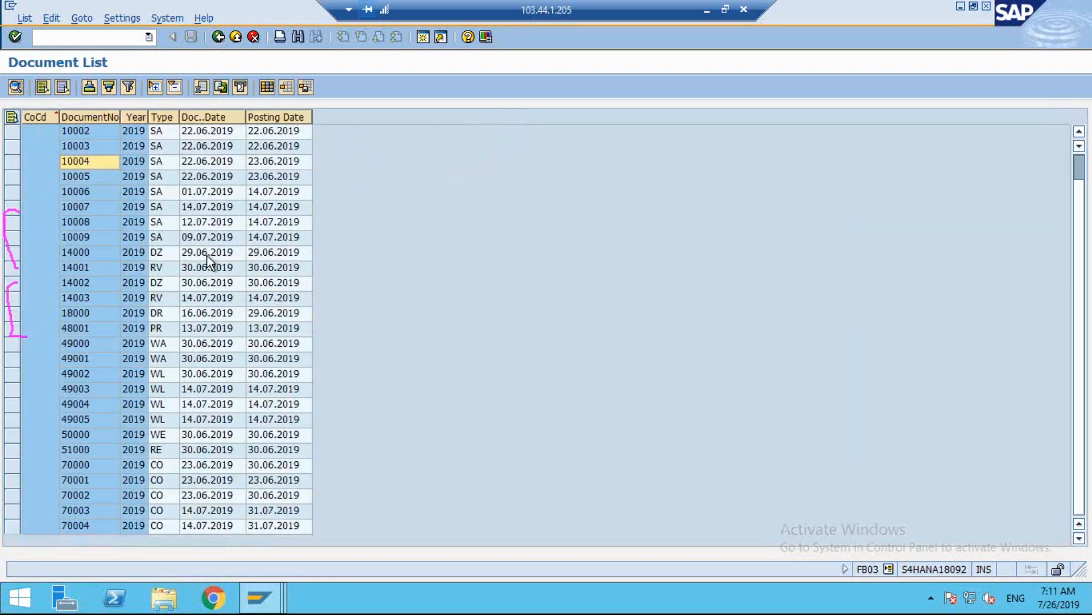
click(86, 468)
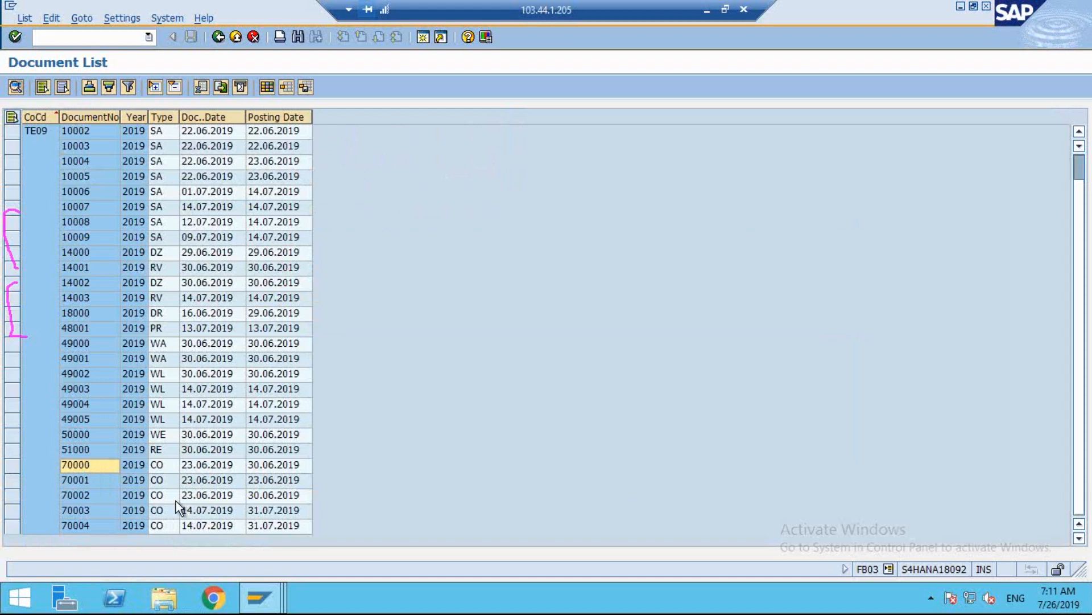
double_click(87, 464)
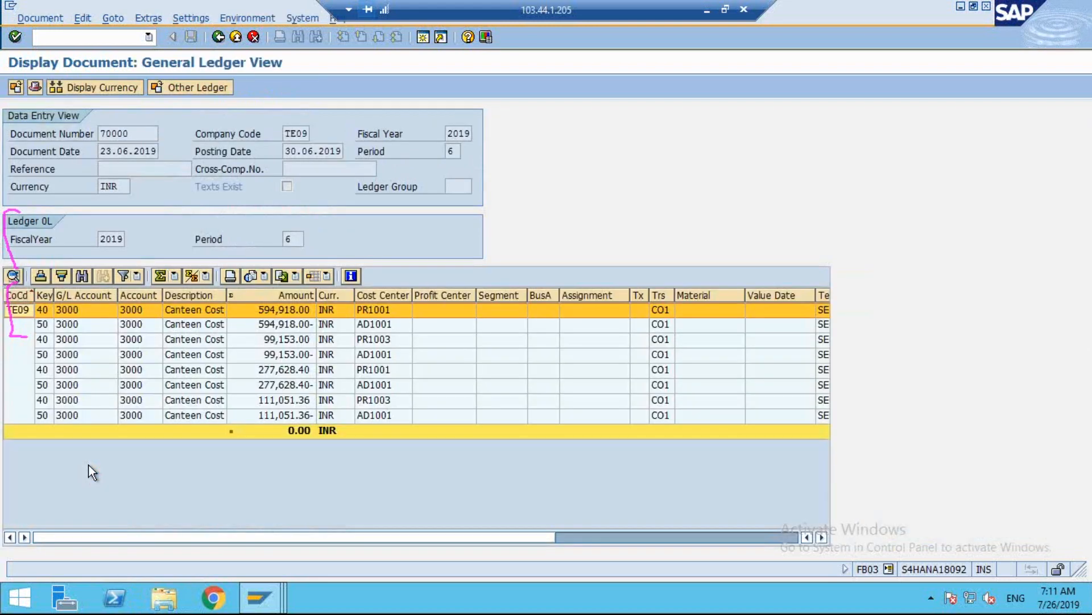
Display the original controlling document behind document 70000 and return to the general ledger view.
click(236, 18)
mouse_move(354, 93)
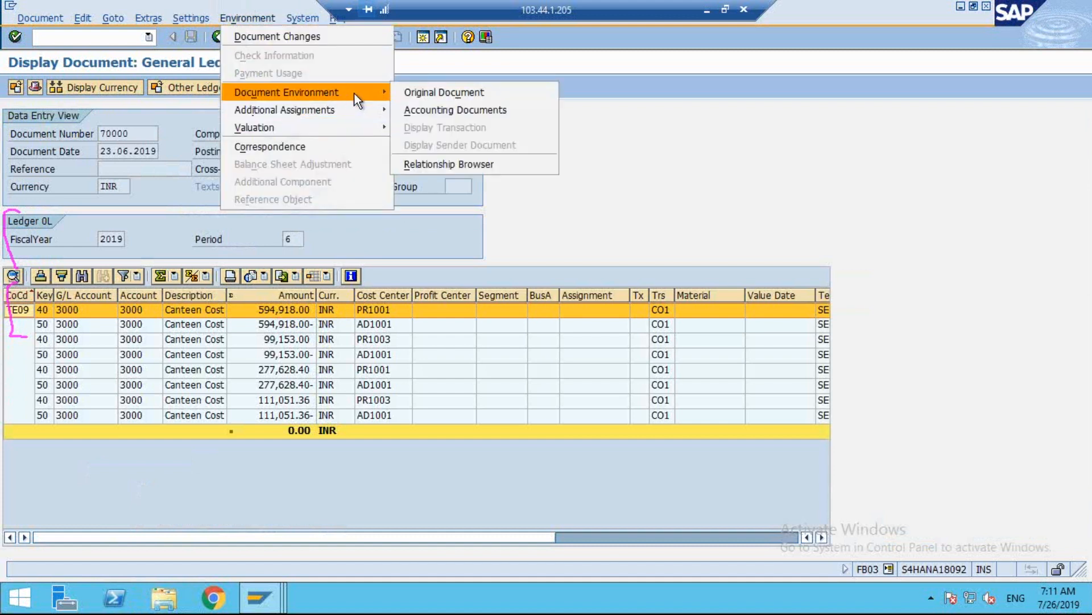
click(551, 92)
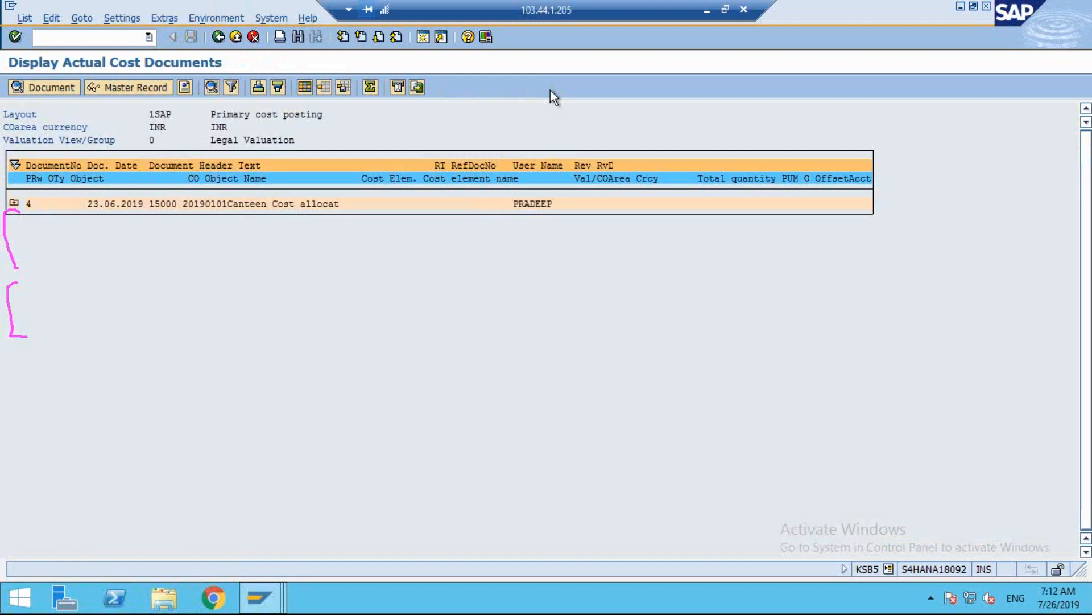
click(219, 36)
click(214, 260)
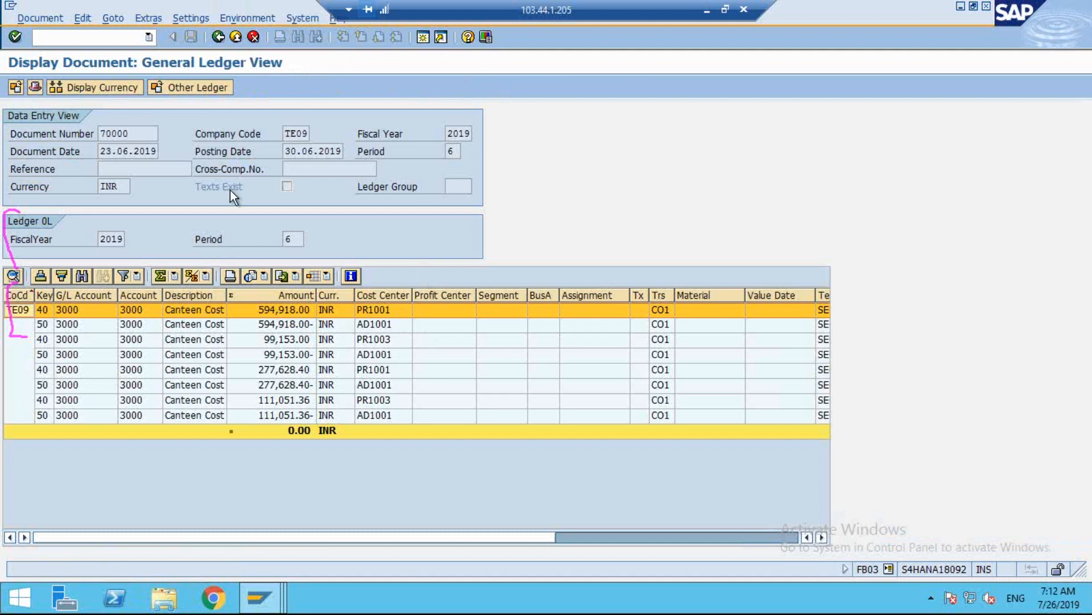
In the SE16N session, display the ACDOCA entries for document number 70000 and mark the reference document column and ledger groups.
click(281, 607)
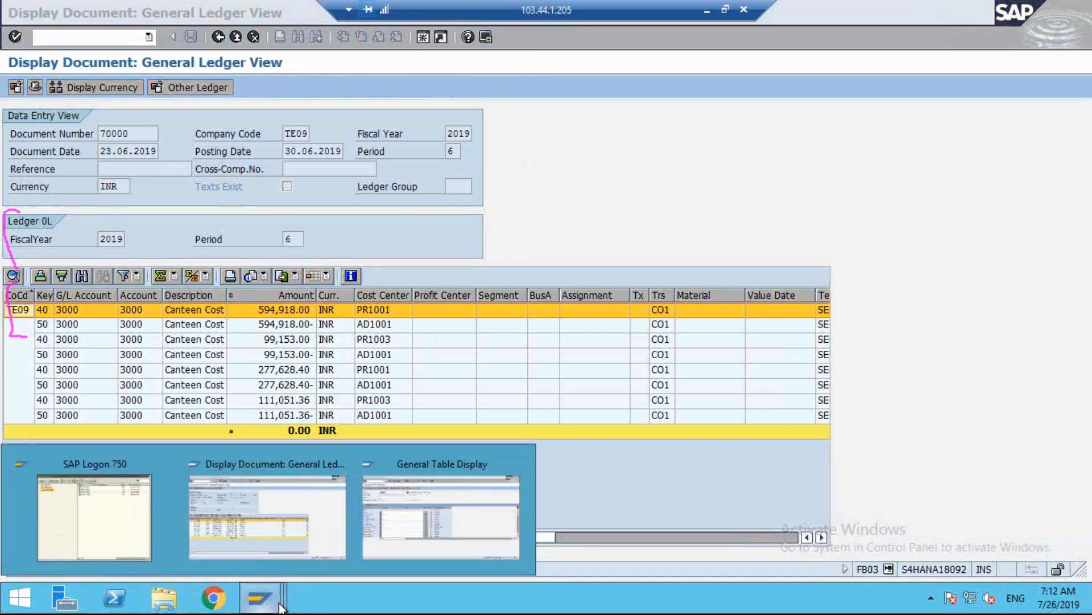
click(448, 493)
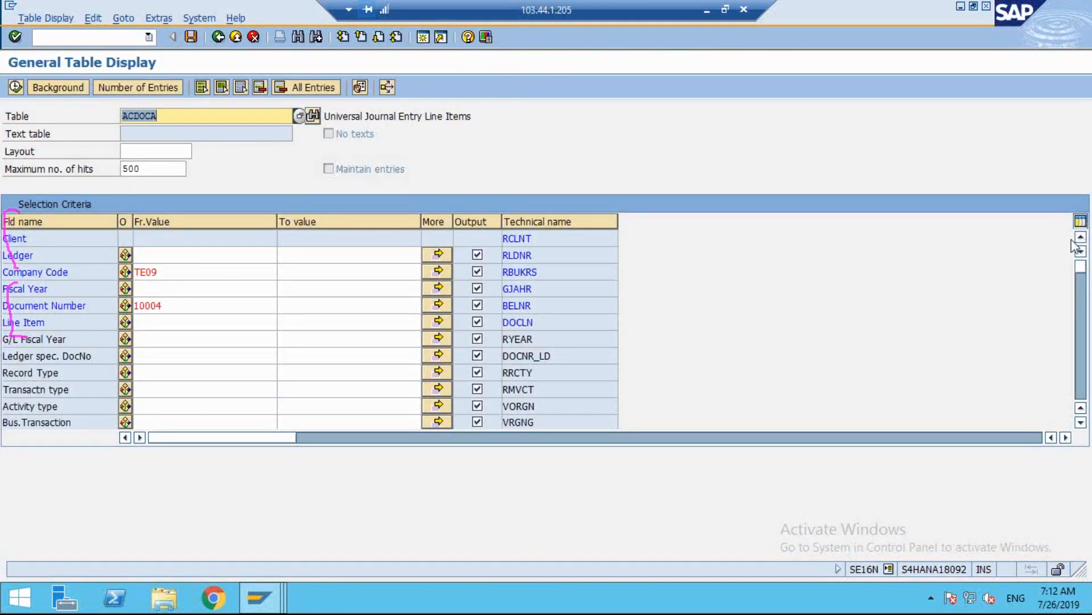
right_click(985, 351)
click(961, 341)
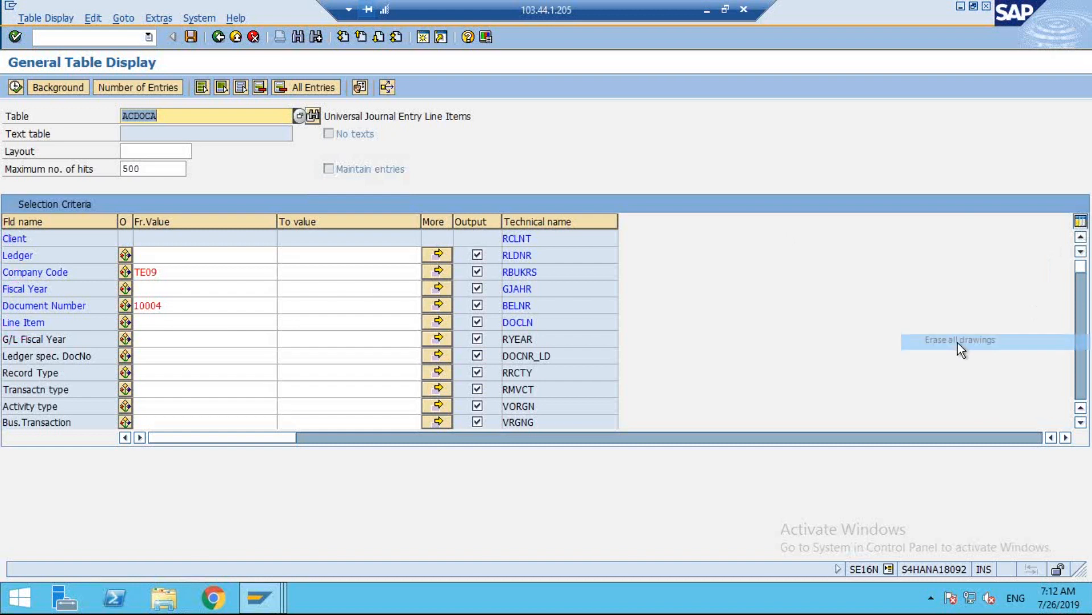
double_click(149, 306)
text(70000)
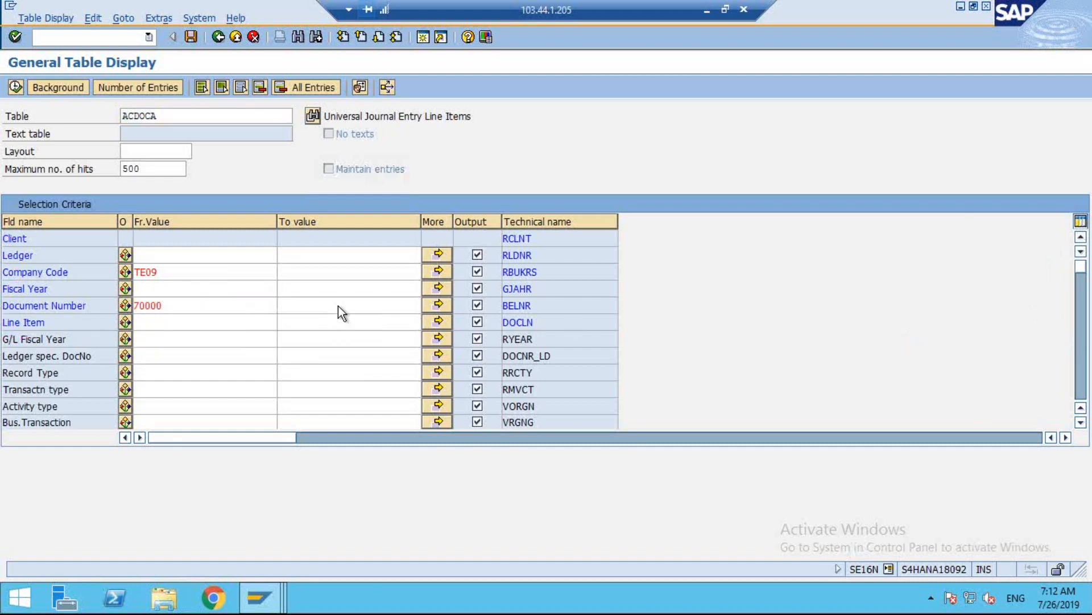
key(Return)
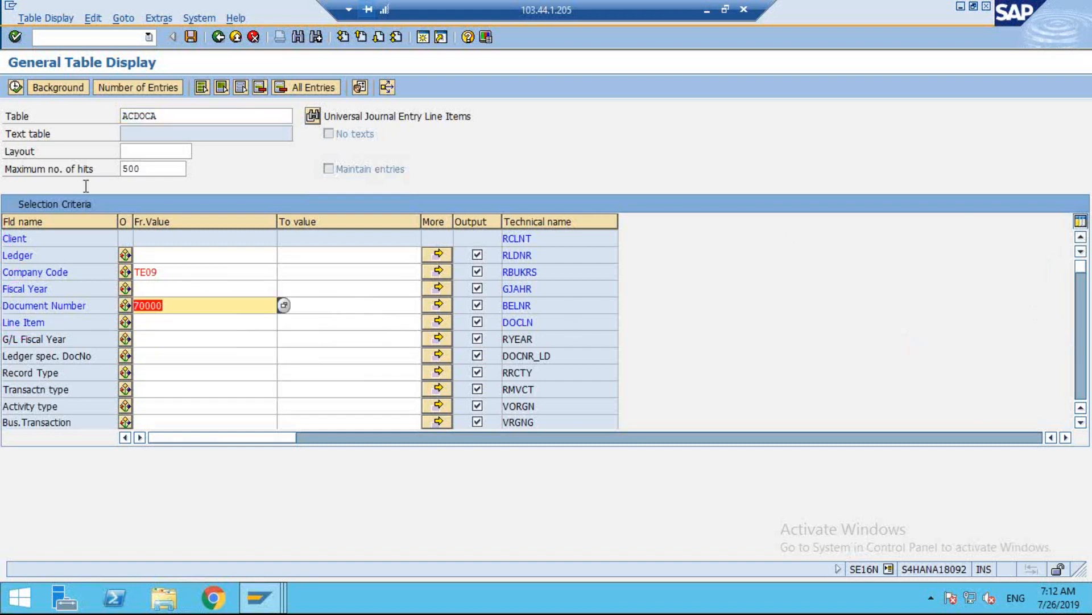
click(15, 88)
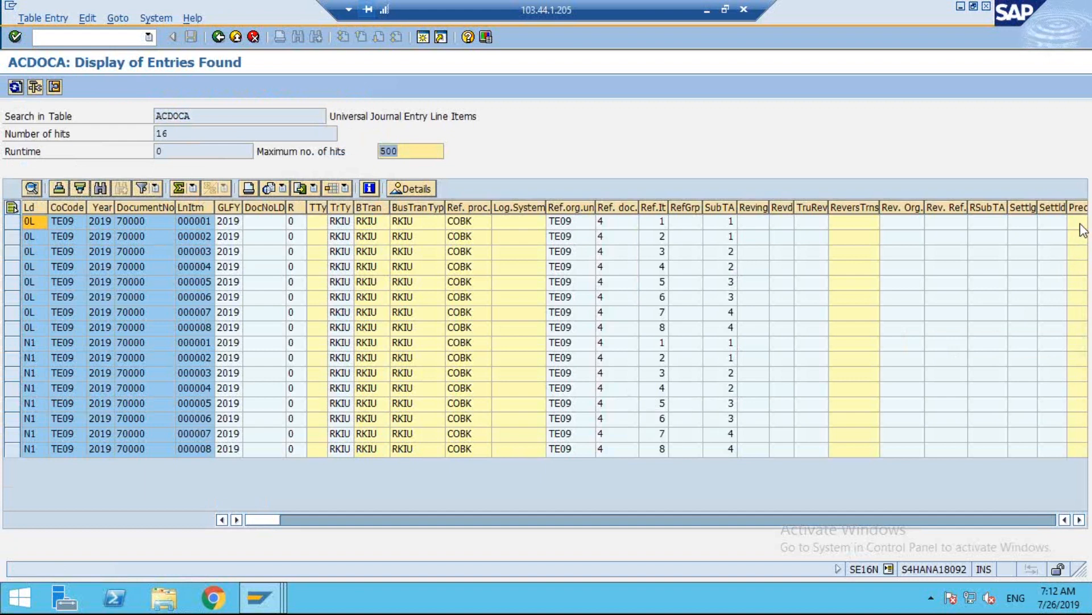
mouse_move(600, 167)
mouse_down()
mouse_move(661, 326)
mouse_move(548, 147)
mouse_up()
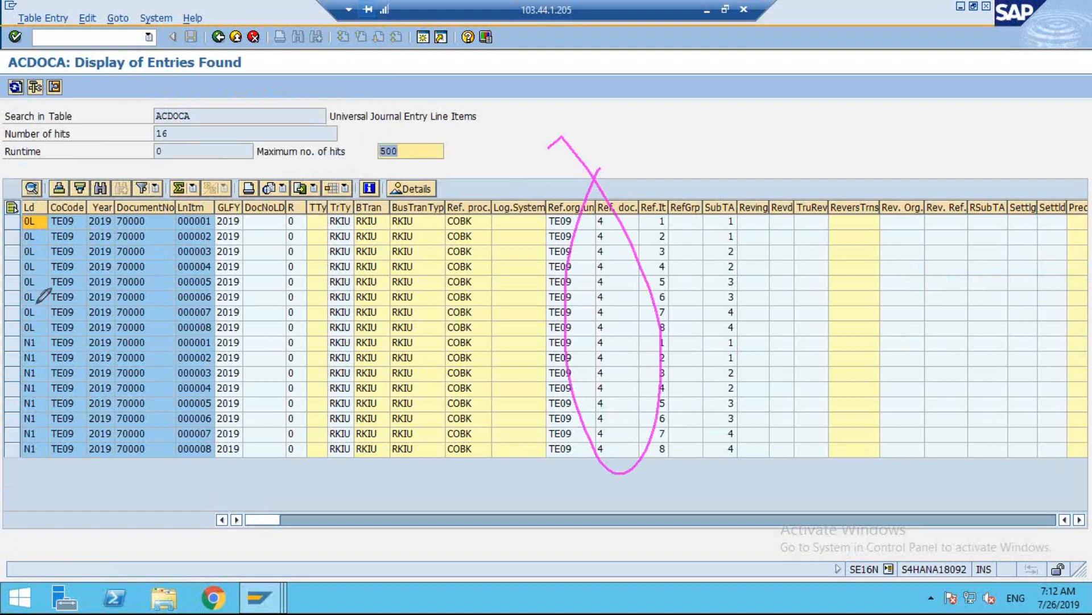
mouse_move(40, 219)
mouse_down()
mouse_move(65, 215)
mouse_move(69, 318)
mouse_move(51, 329)
mouse_move(71, 433)
mouse_move(39, 471)
mouse_up()
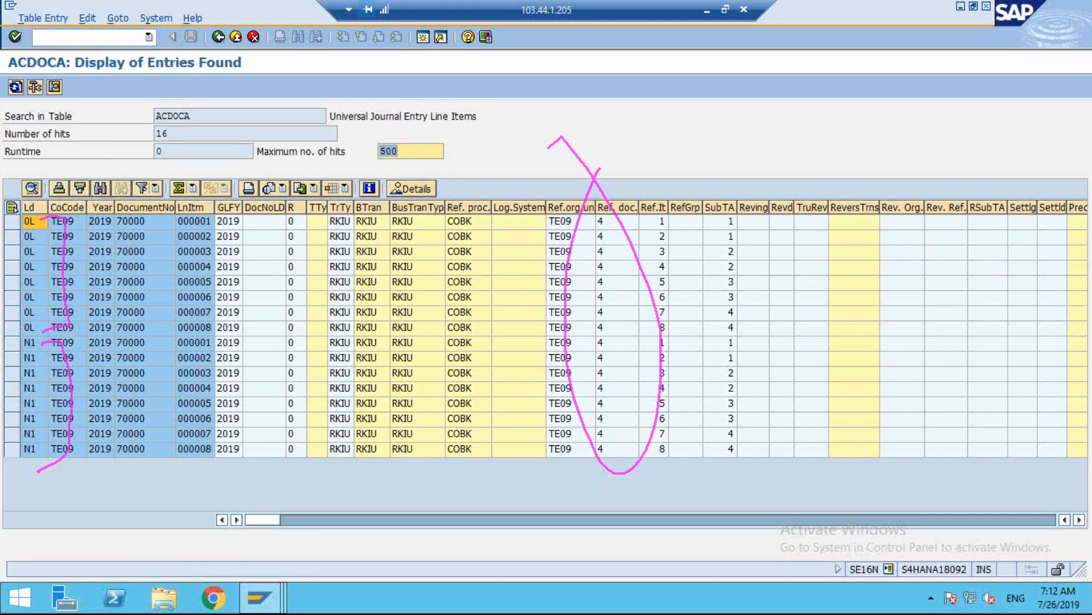
In the FB03 session, examine the document header of document 70000 and return to the document list.
mouse_move(275, 589)
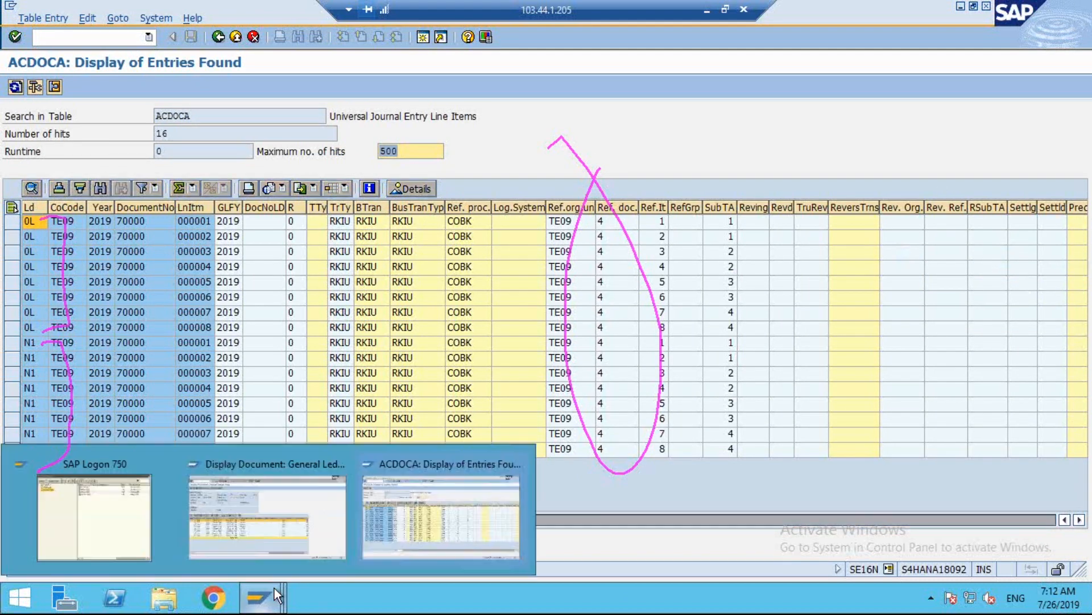
click(314, 513)
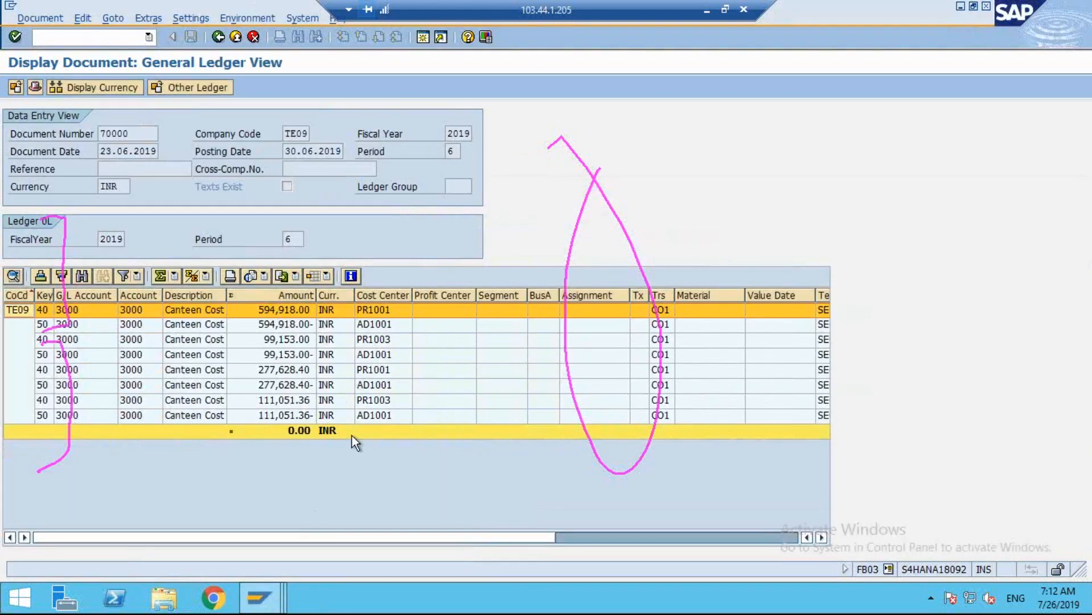
click(35, 87)
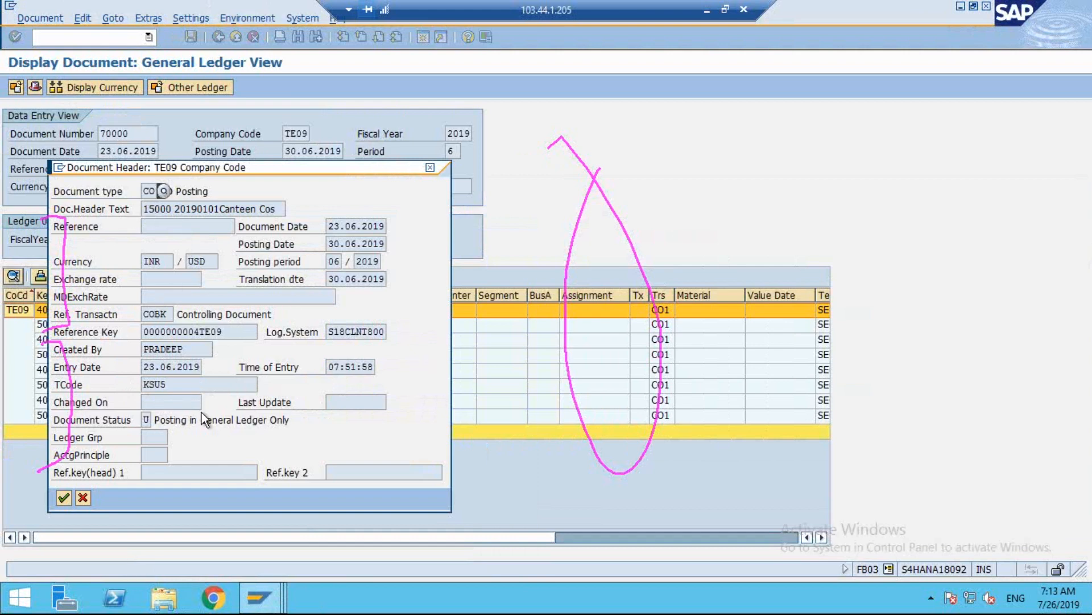
click(431, 167)
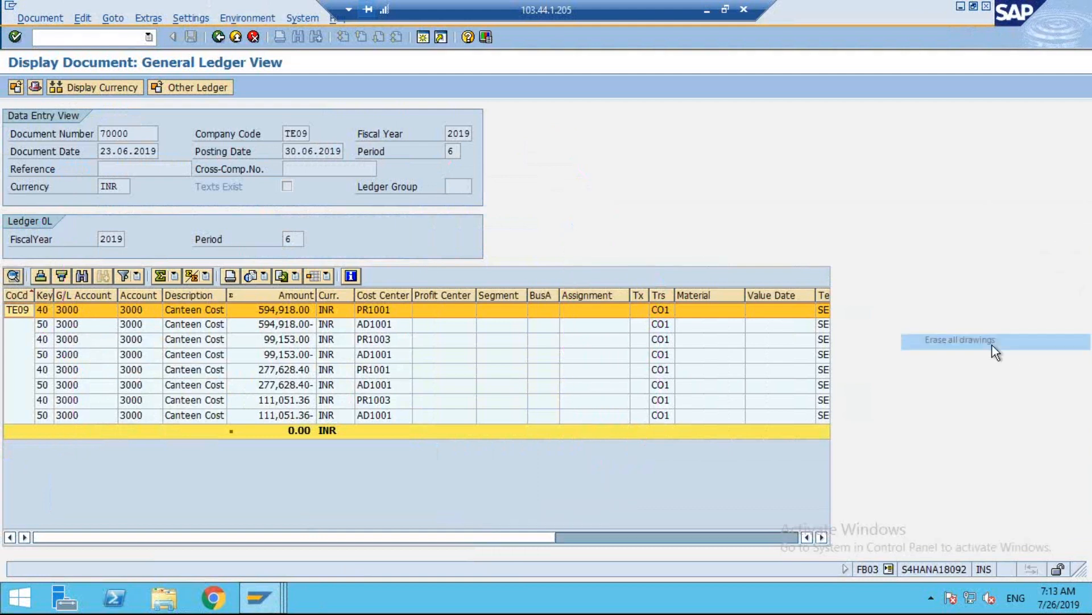
click(219, 38)
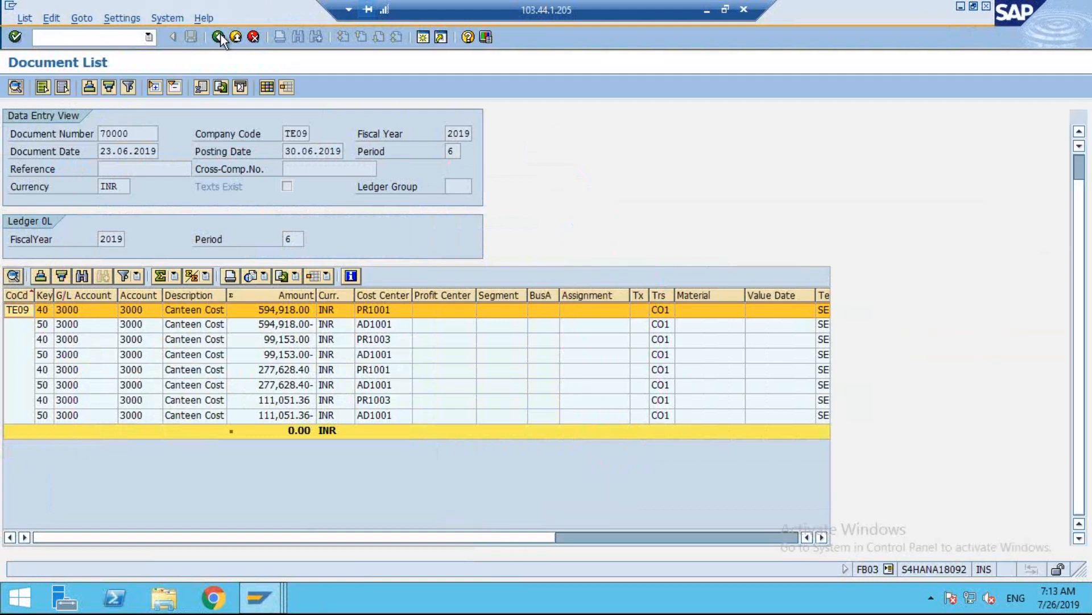
click(218, 37)
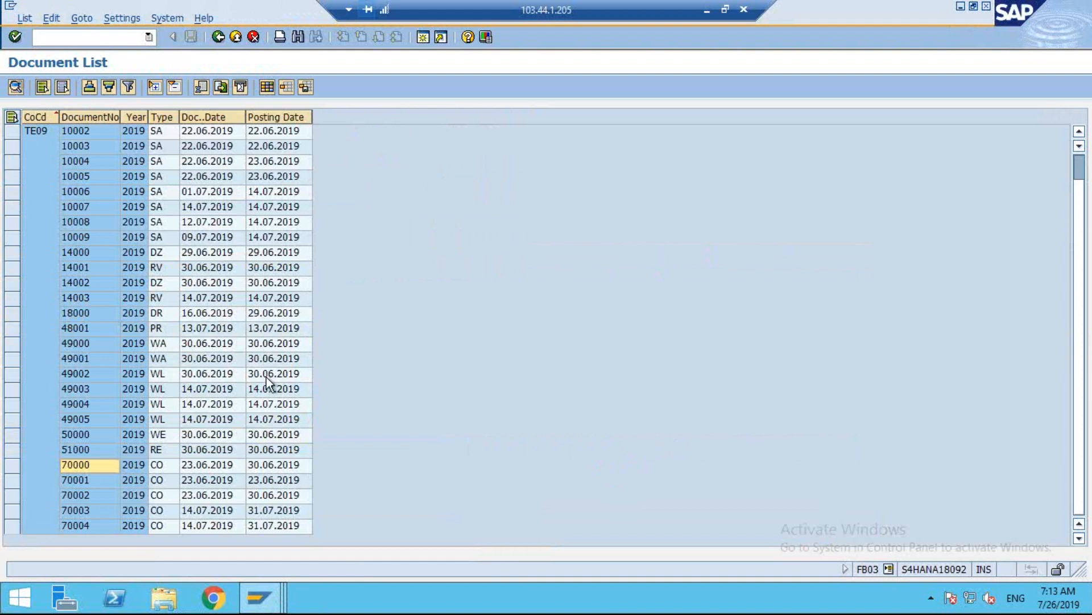
scroll(268, 380, up, 1)
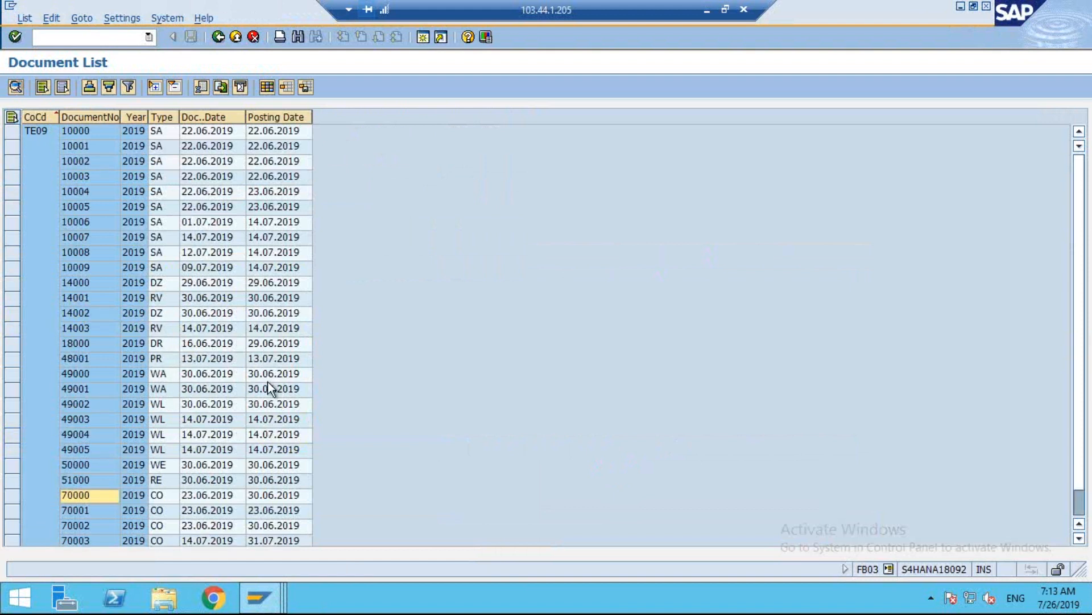
Return to the document list selection, clear the ledger restriction and list the documents of company code TE09 again.
scroll(268, 388, down, 1)
scroll(268, 381, up, 1)
click(218, 41)
key(Tab)
key(Tab)
key(Tab)
key(Tab)
key(Tab)
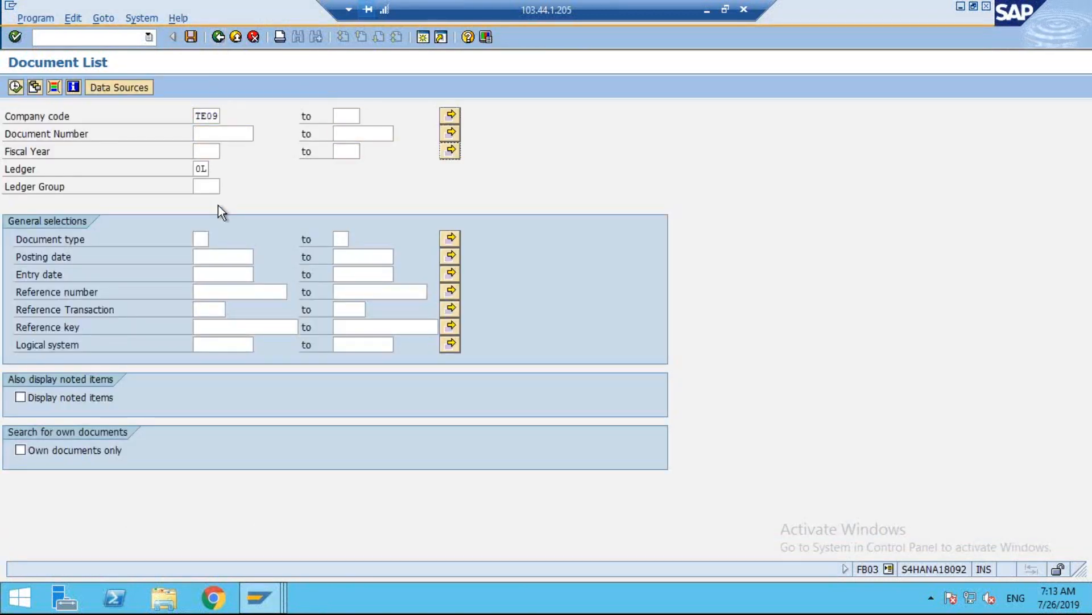
key(Tab)
key(Delete)
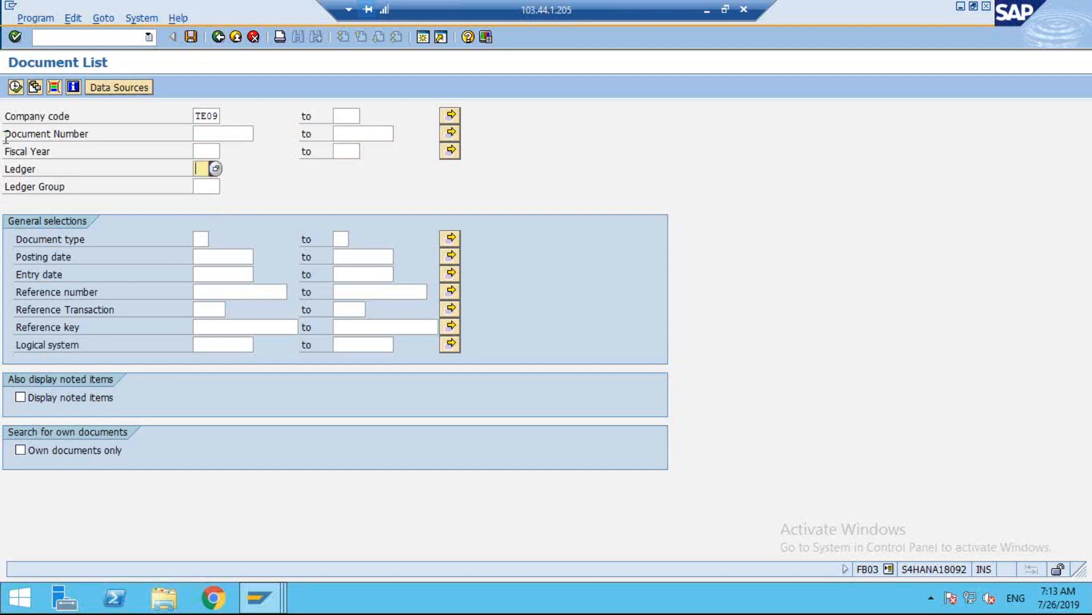
click(14, 88)
click(14, 88)
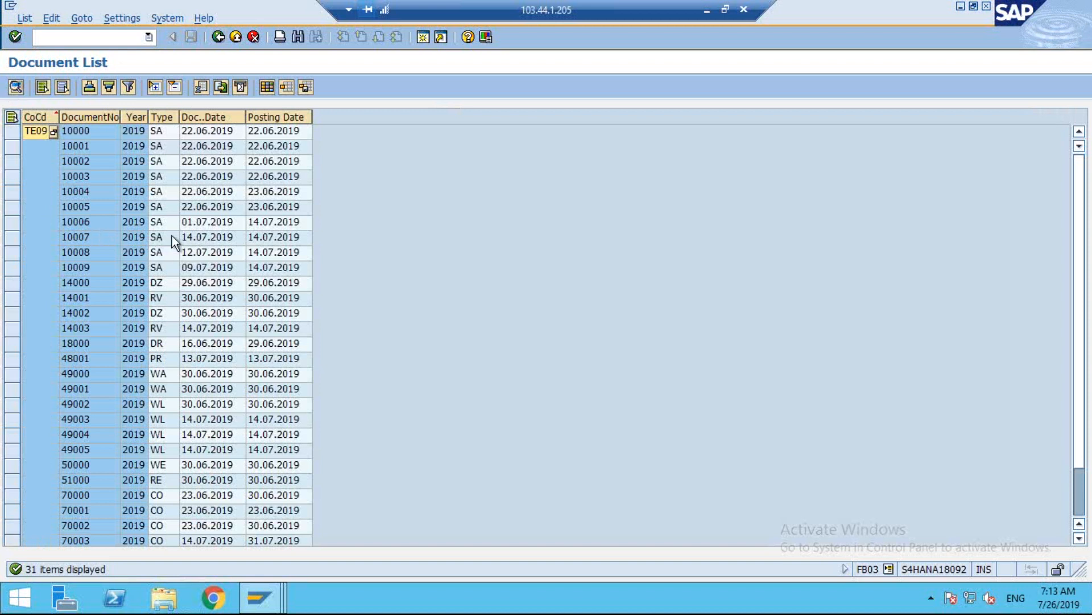
Open document 82001 of company code TE09 from the document list.
scroll(173, 239, down, 2)
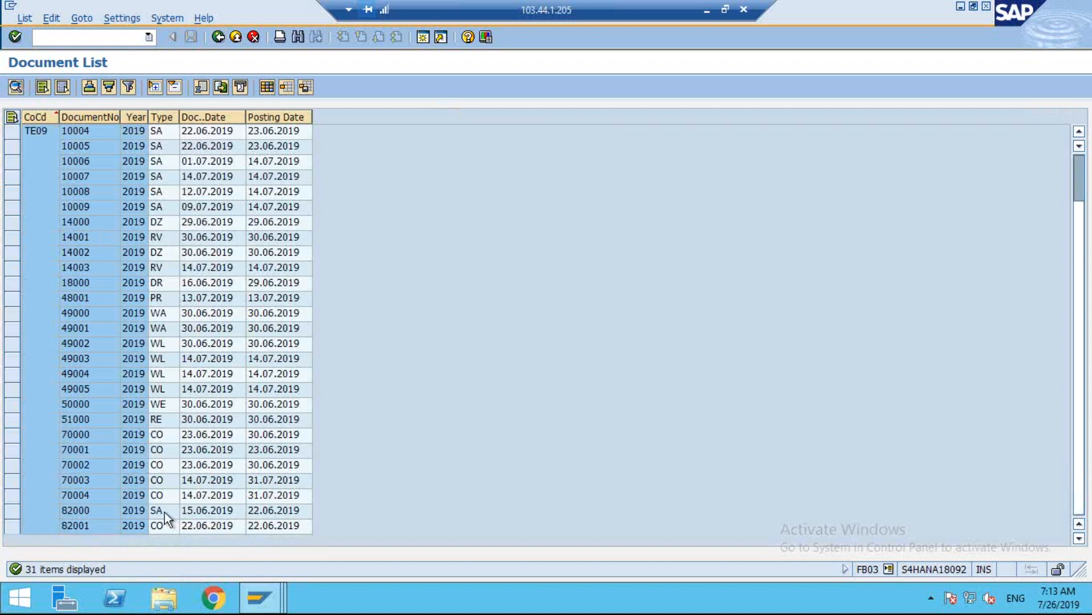
key(Down)
double_click(233, 524)
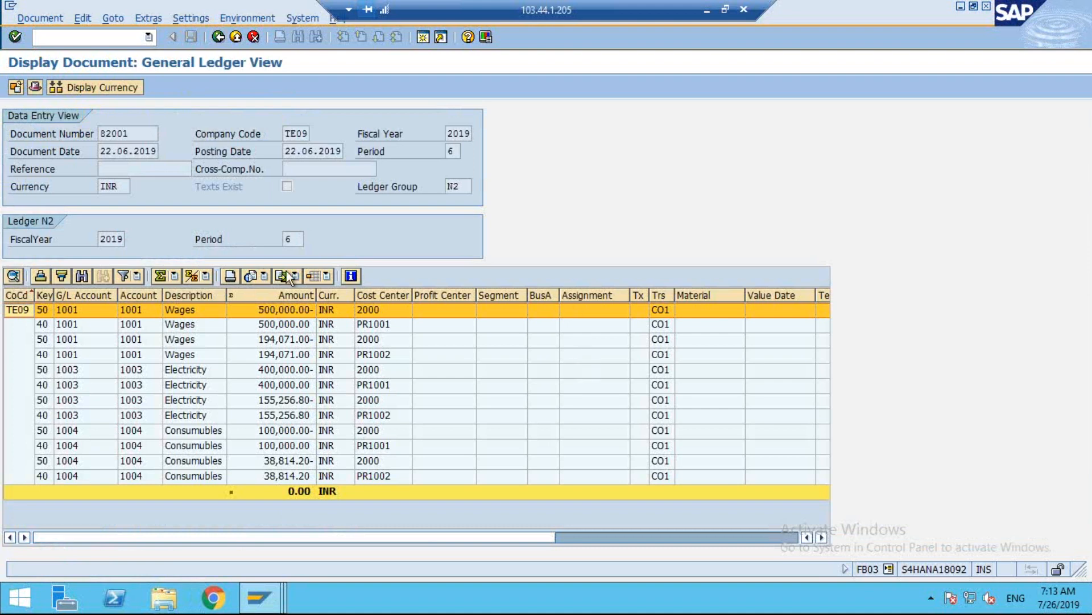
Display the original controlling document behind document 82001 and return to the general ledger view.
click(236, 18)
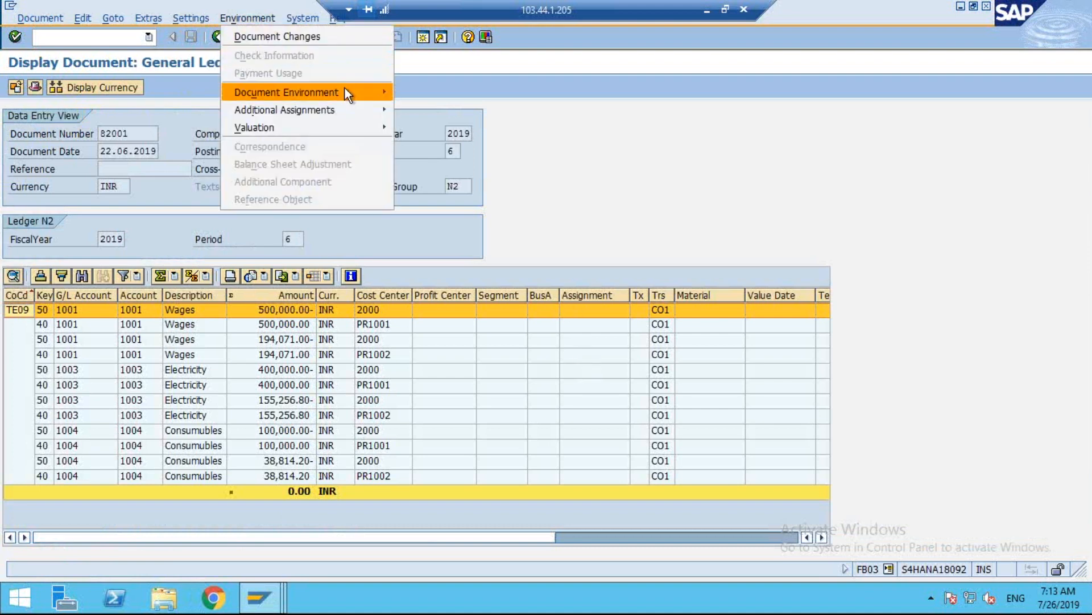
mouse_move(344, 86)
click(469, 93)
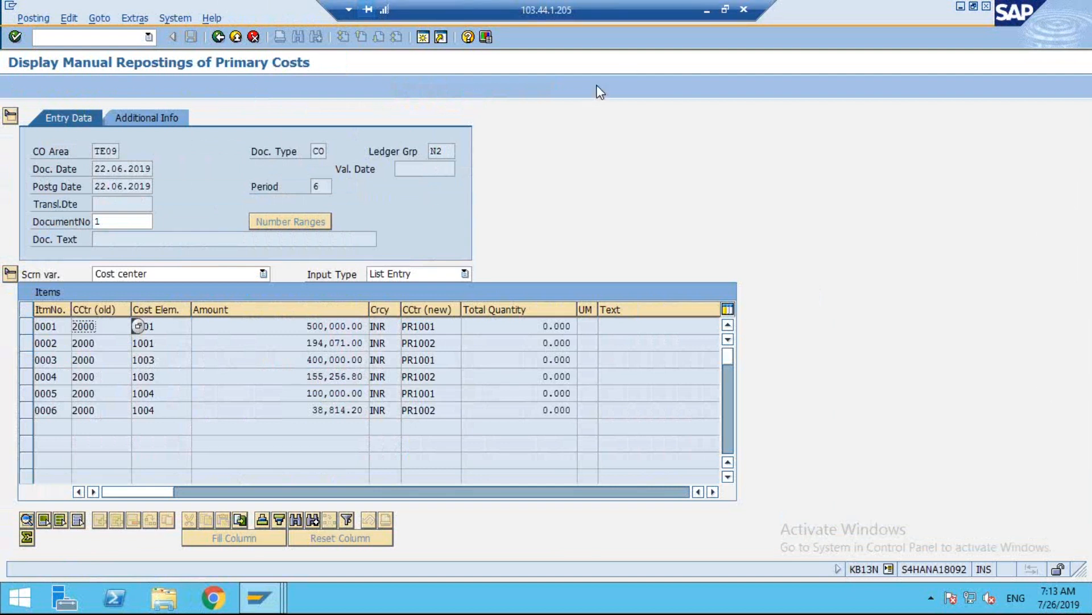
click(218, 38)
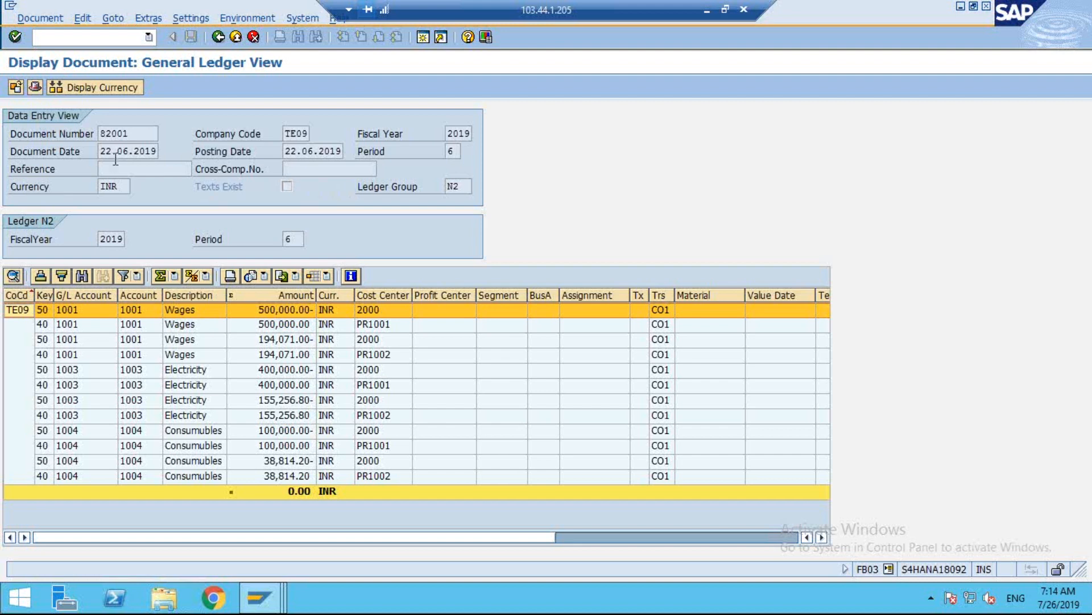
In the SE16N session, display the ACDOCA entries for document number 82001, and minimize the remote desktop to return to the PowerPoint slides.
mouse_move(261, 596)
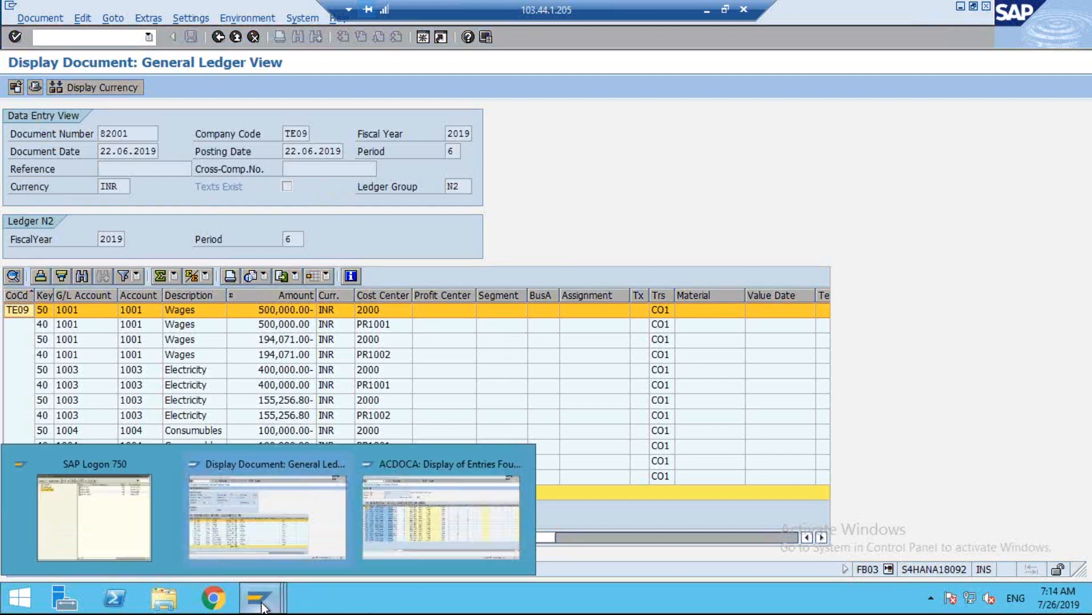
click(449, 481)
click(220, 36)
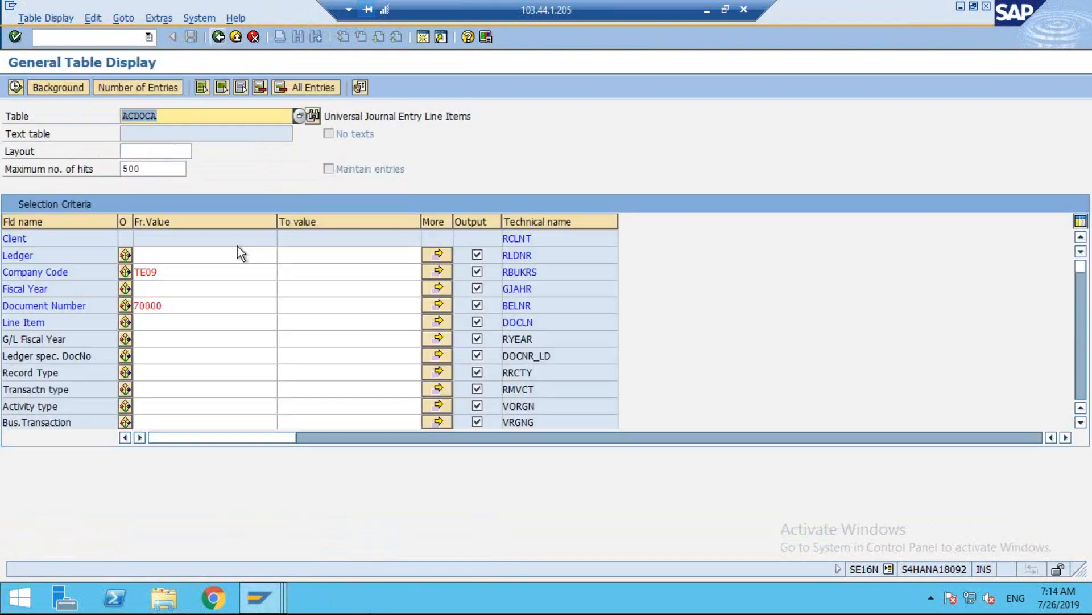
double_click(179, 302)
text(82001)
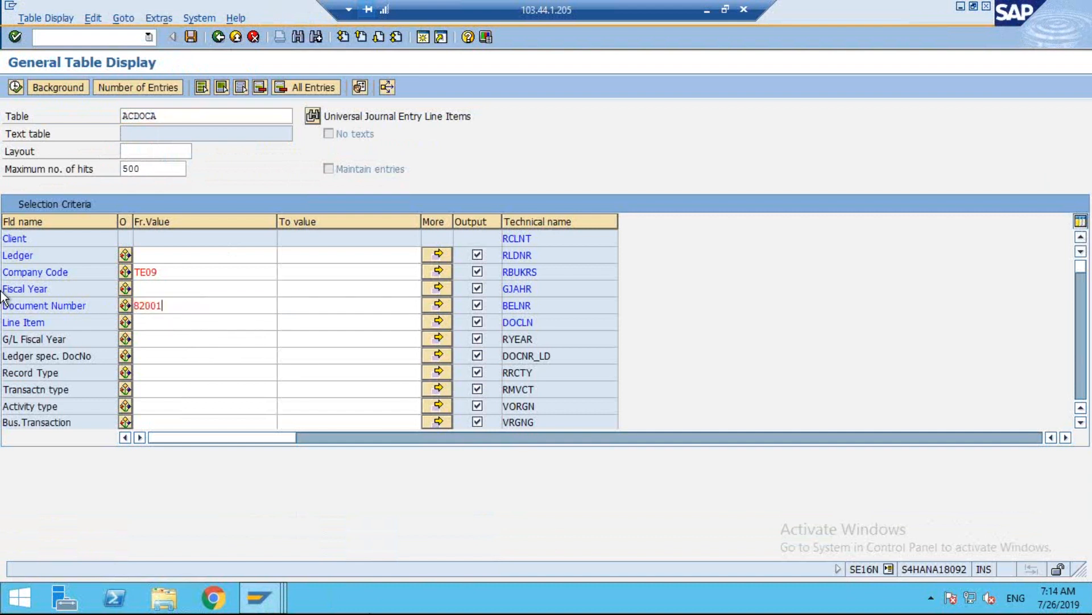
key(Return)
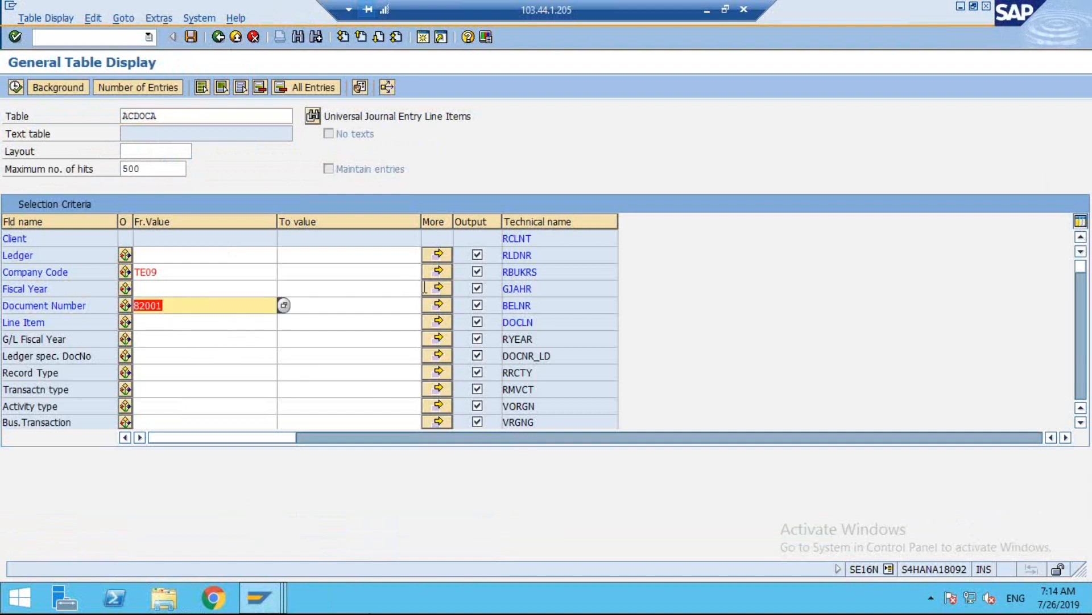
click(15, 89)
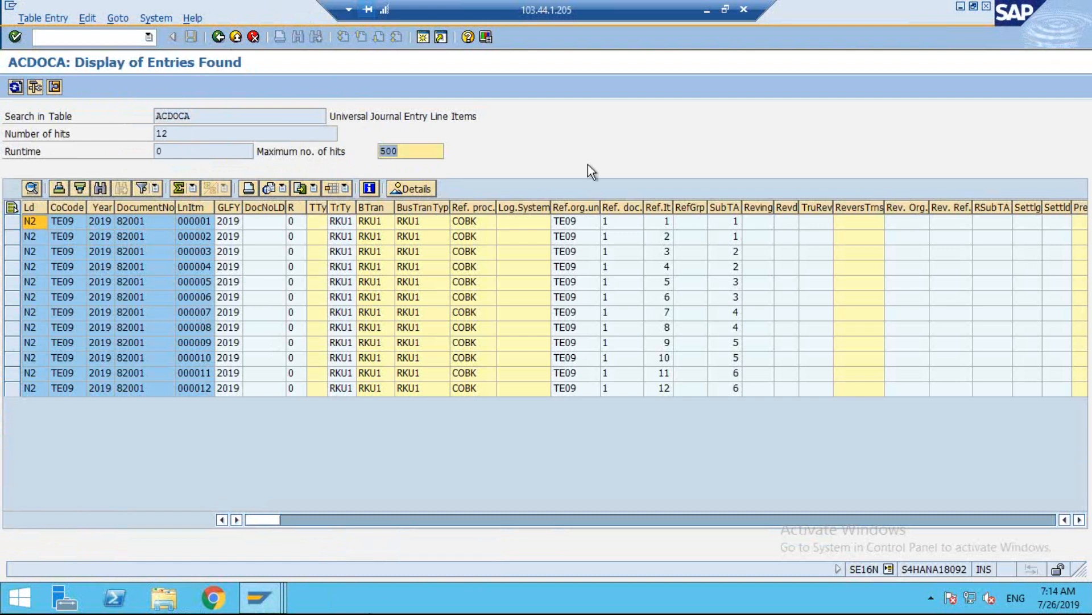
click(707, 10)
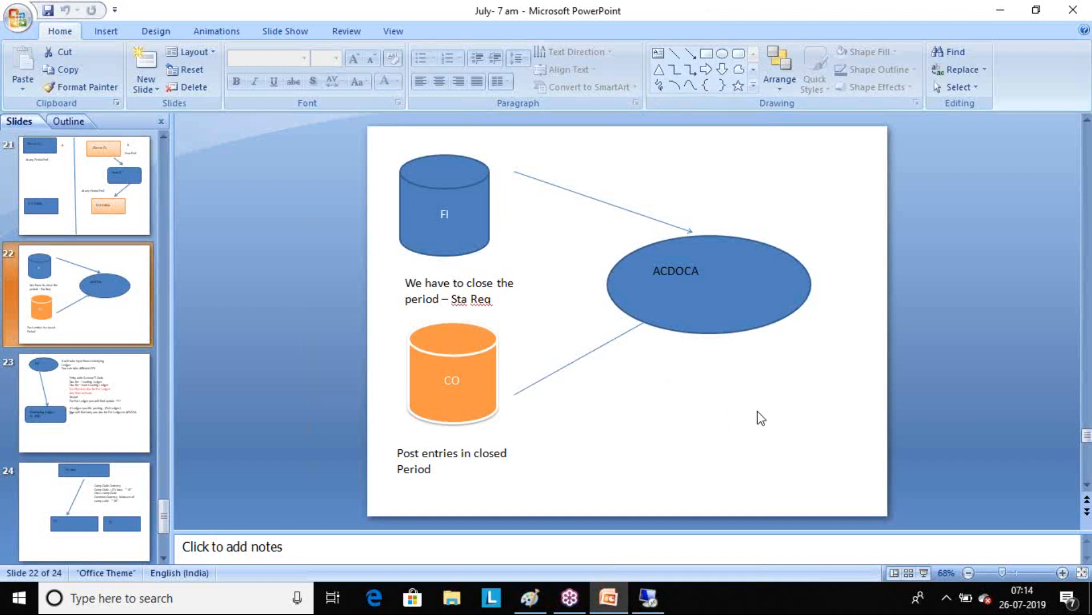
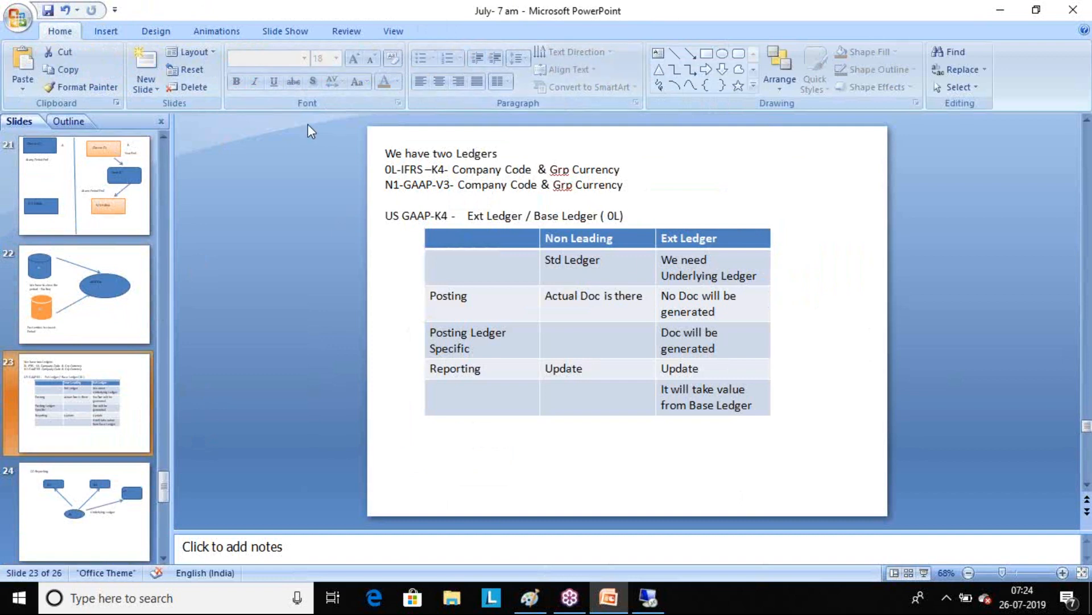
Review the FI/CO to ACDOCA slide, the CO Reposting slide and the ledger comparison slide.
click(78, 300)
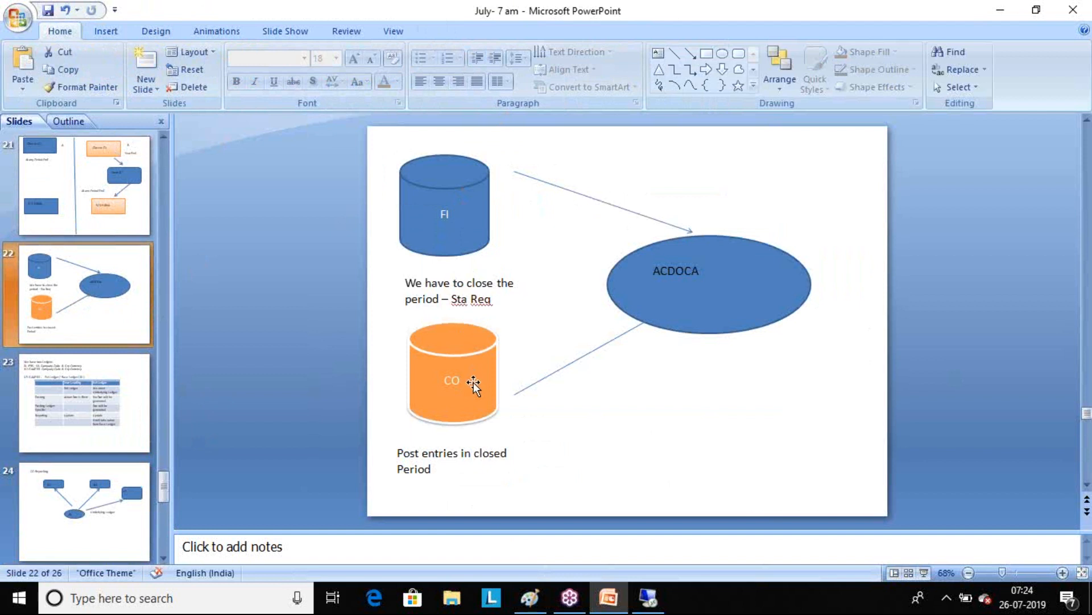
click(131, 518)
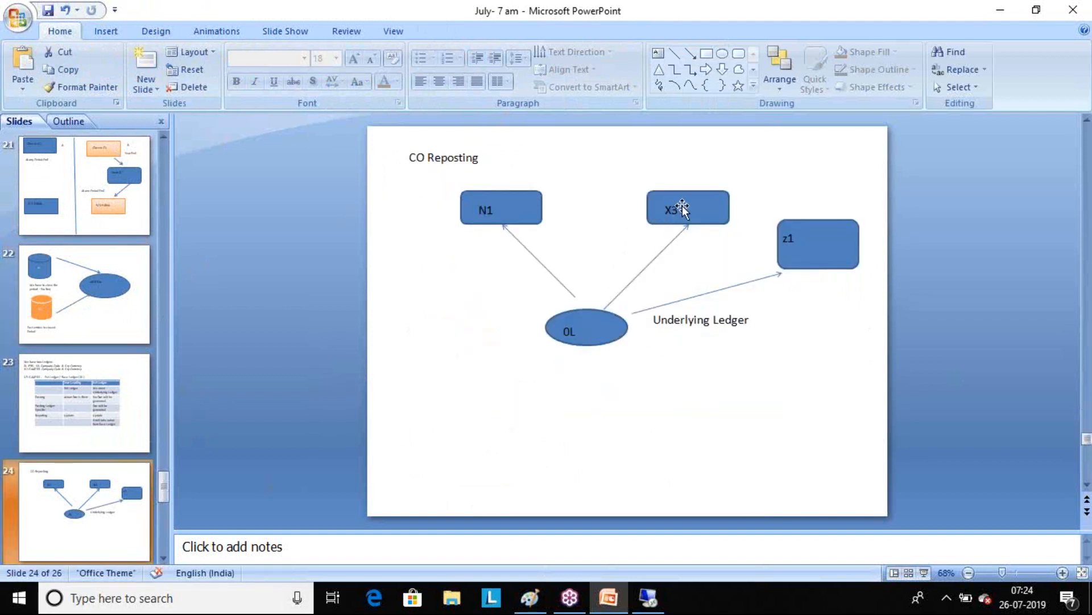
click(62, 421)
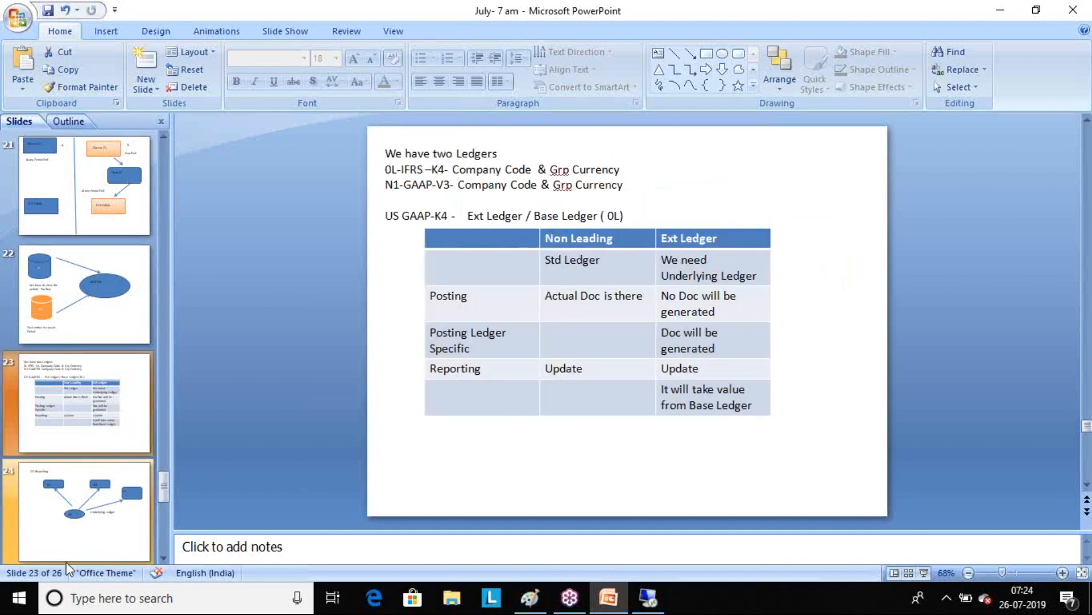
On the CO Reposting slide, add a text box reading "Sim Ledger" beneath the z1 box.
click(109, 511)
click(835, 246)
click(814, 319)
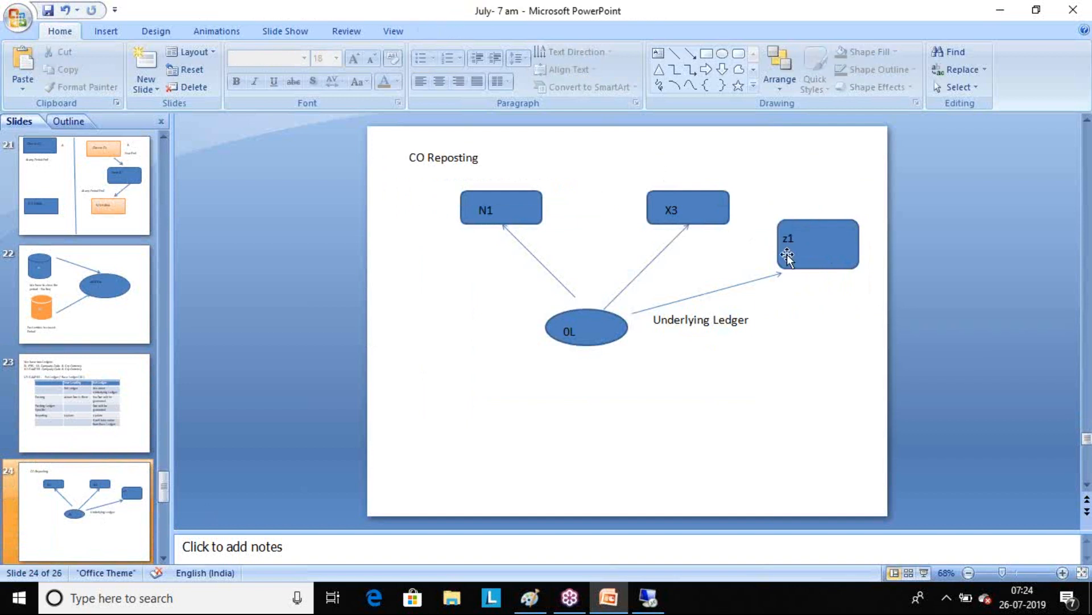
click(105, 32)
click(381, 67)
drag(778, 292, 858, 347)
text(Sim)
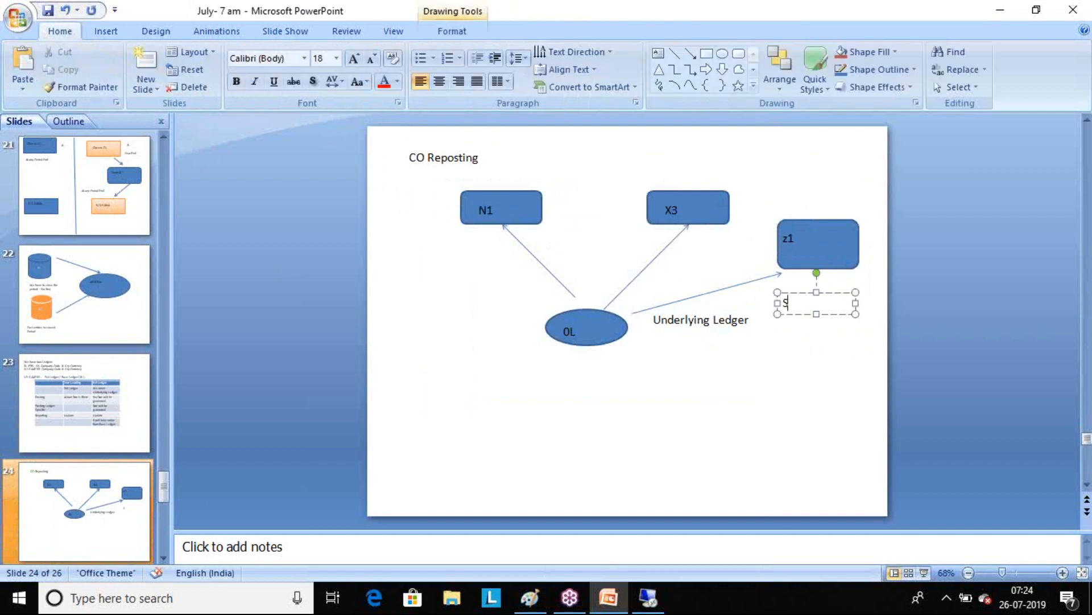
text( Ledger)
click(1079, 64)
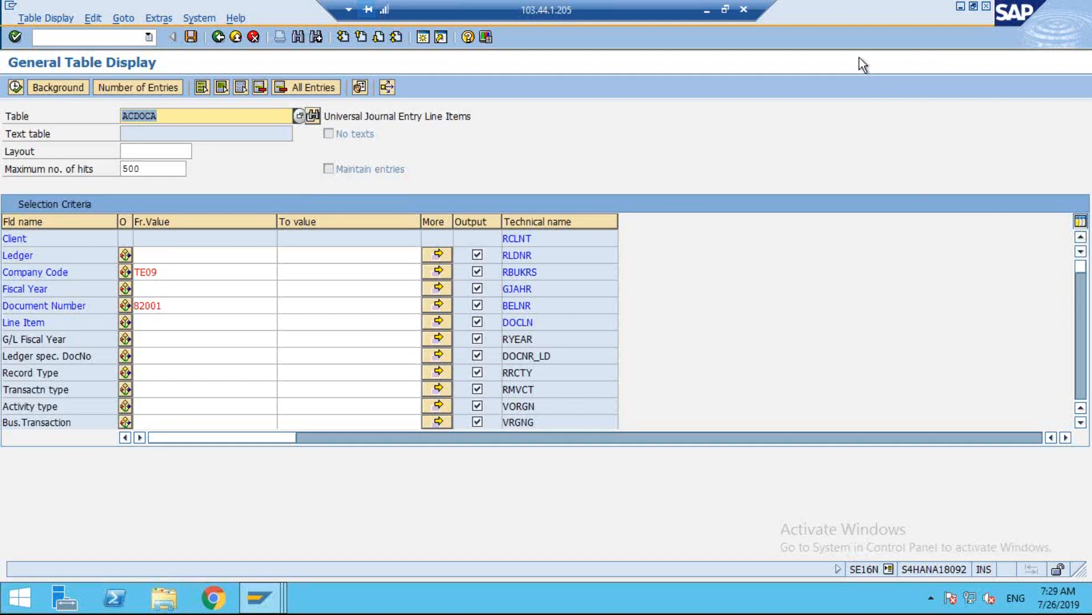
Switch to the SAP document session, return to the document list and open document 10004 in the general ledger view.
click(260, 598)
click(270, 512)
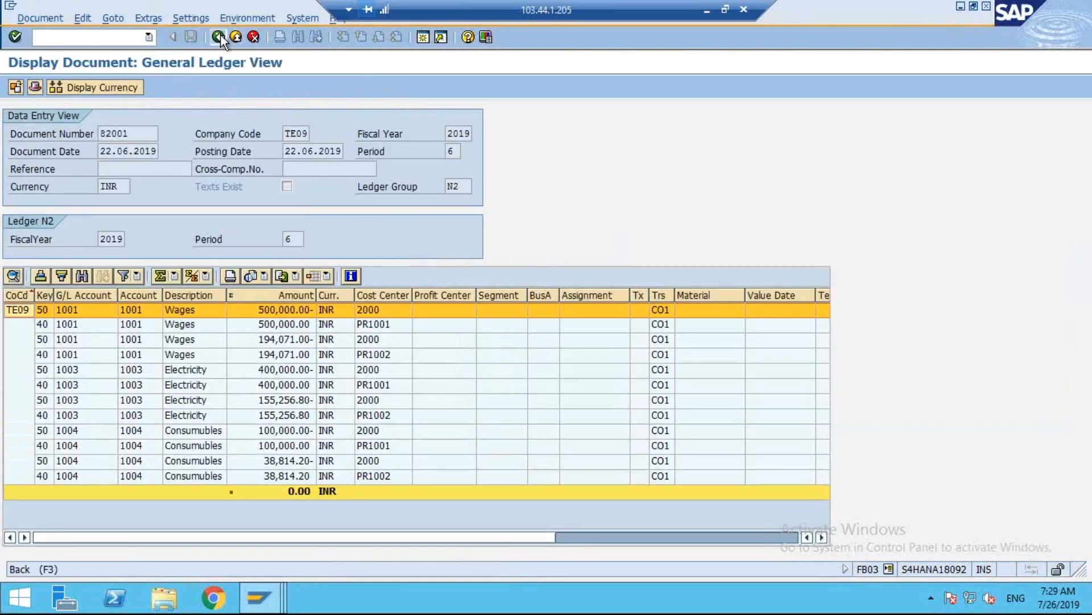
click(220, 36)
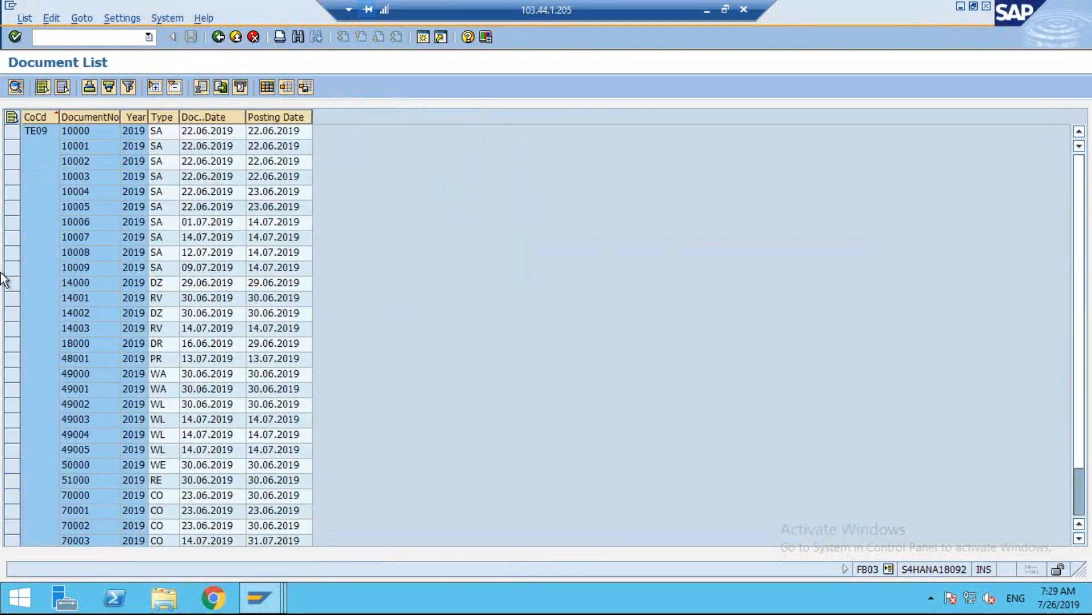
double_click(91, 188)
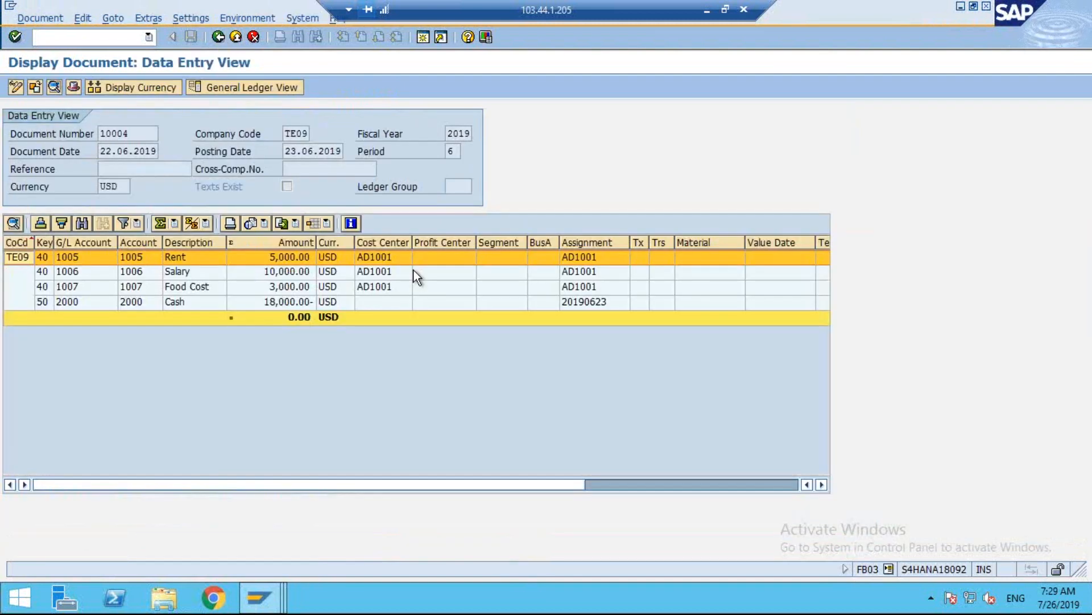
click(227, 89)
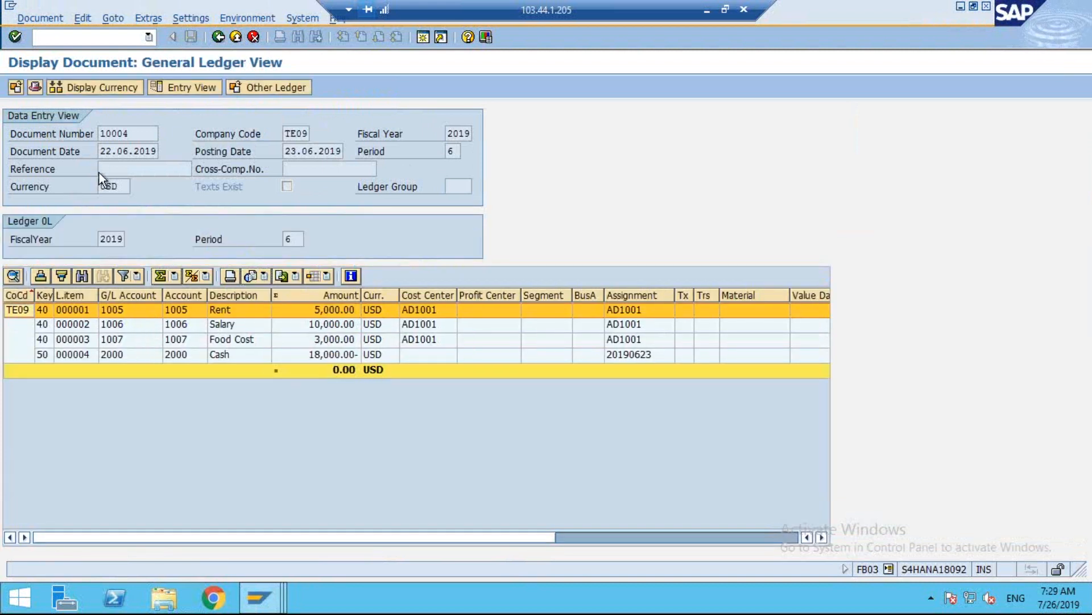
Check the SE16N session, display the header details of document 10004 and close them.
mouse_move(259, 597)
click(456, 513)
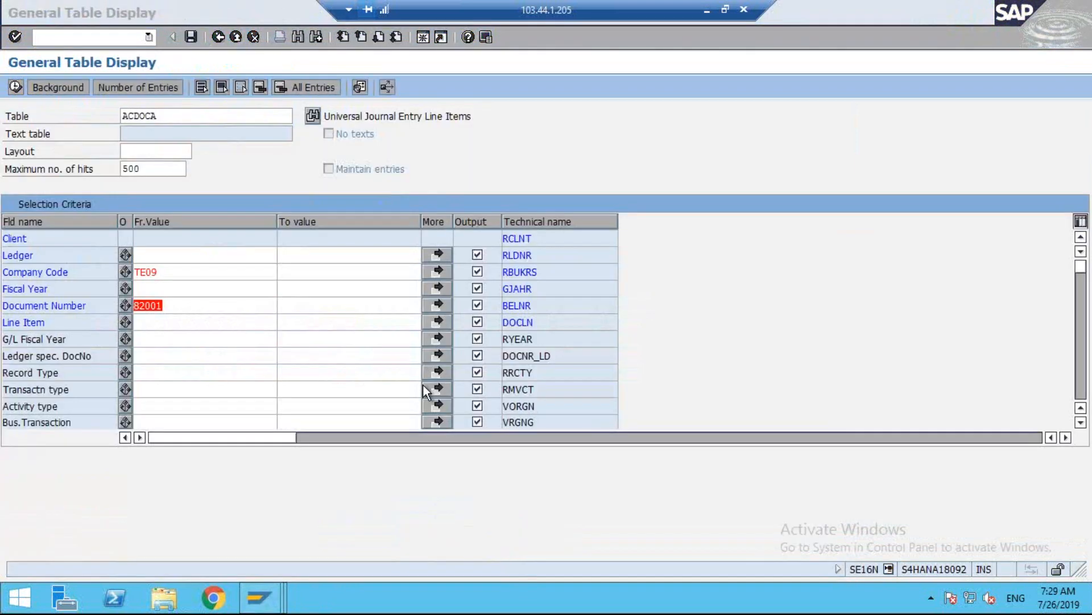
mouse_move(259, 597)
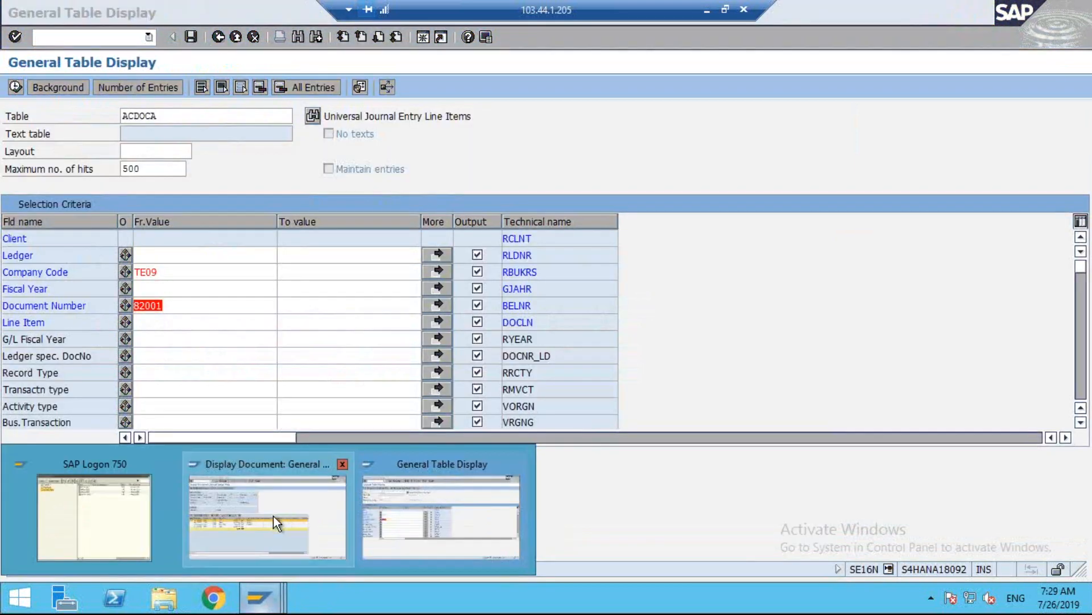
click(450, 501)
click(35, 87)
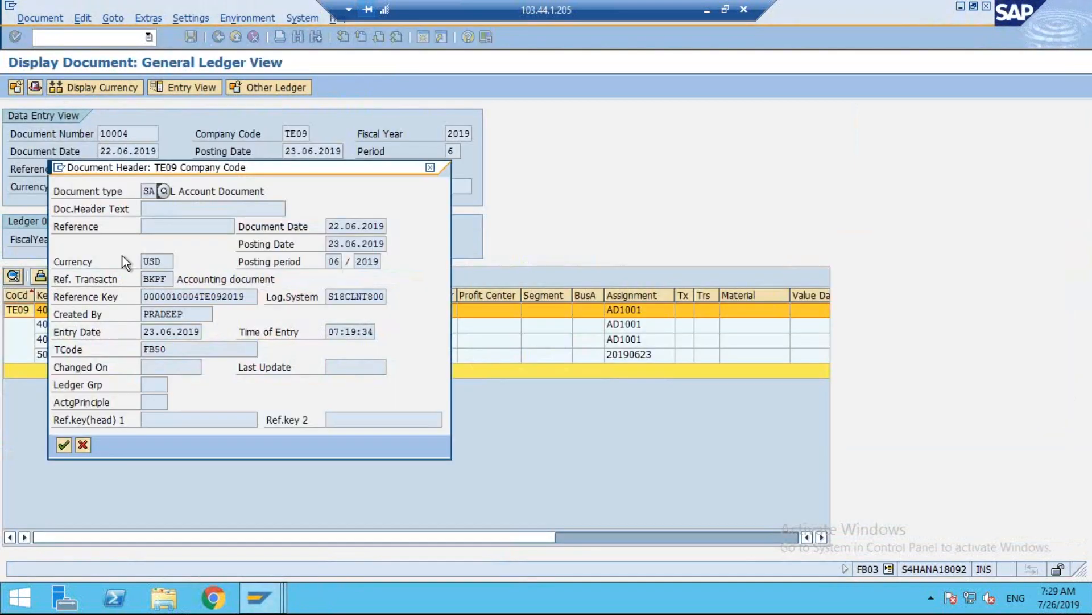
click(430, 169)
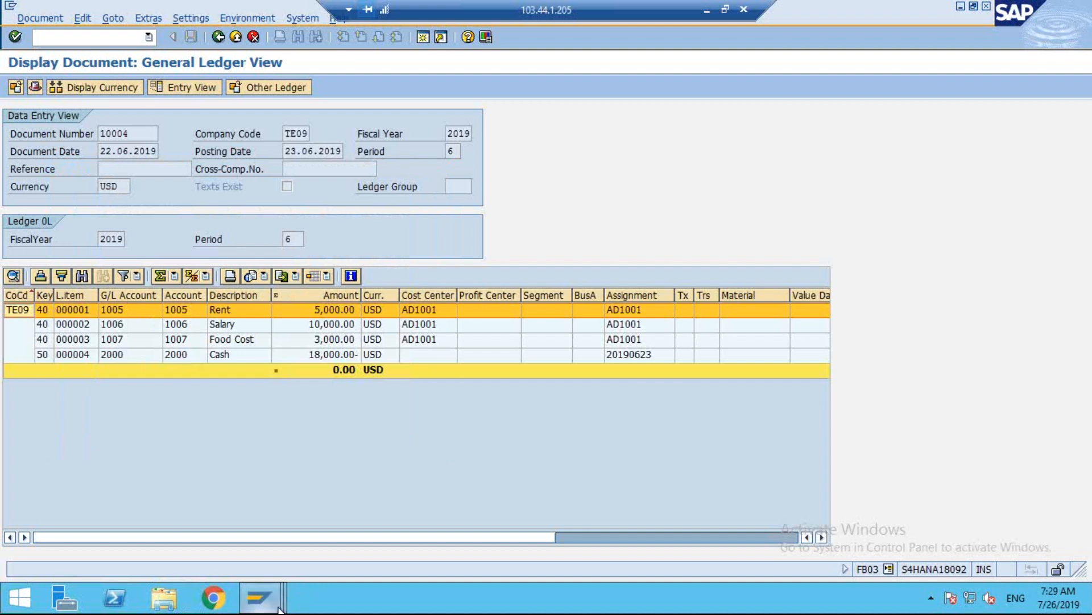
In the SE16N session, display the ACDOCA entries of company code TE09 for document number 10004.
mouse_move(259, 597)
click(486, 508)
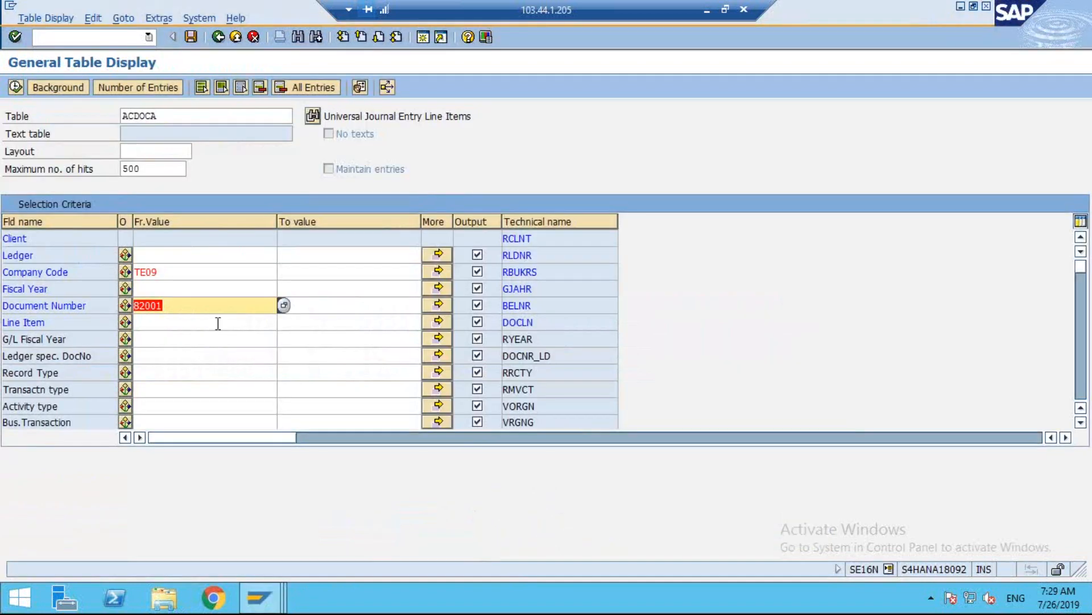
key(BackSpace)
text(1004)
key(BackSpace)
click(218, 319)
click(15, 87)
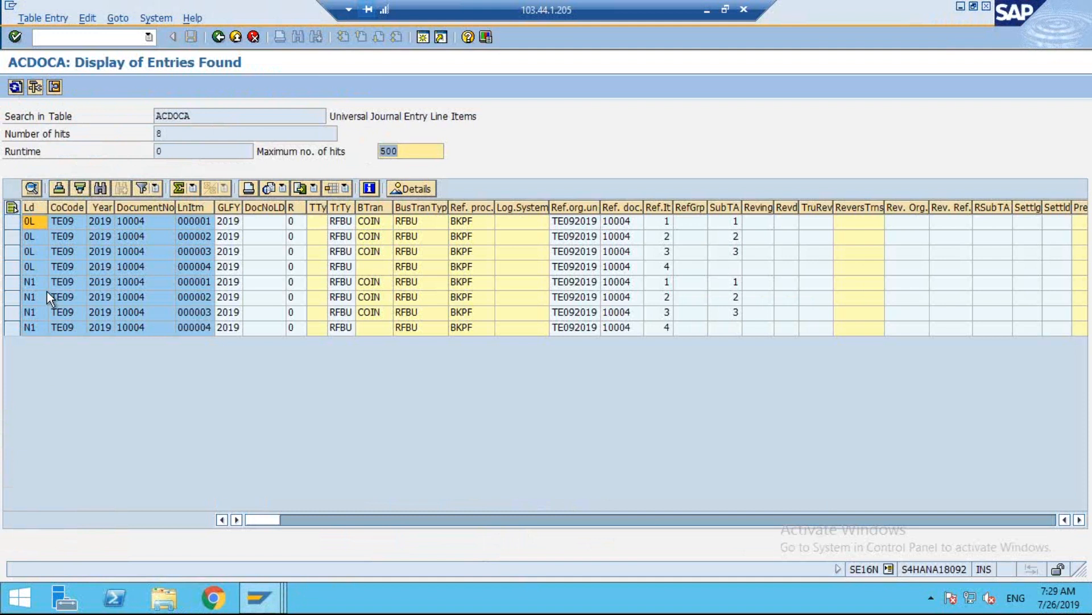
Compare the ACDOCA entries with the document display session and open a new SAP session from it.
click(259, 598)
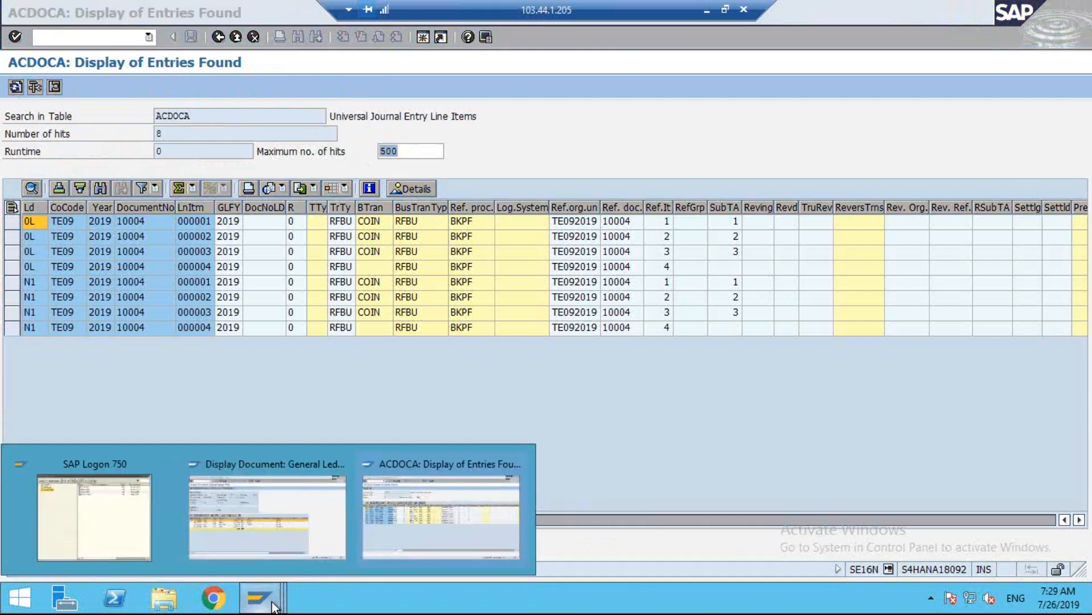
click(483, 484)
click(258, 598)
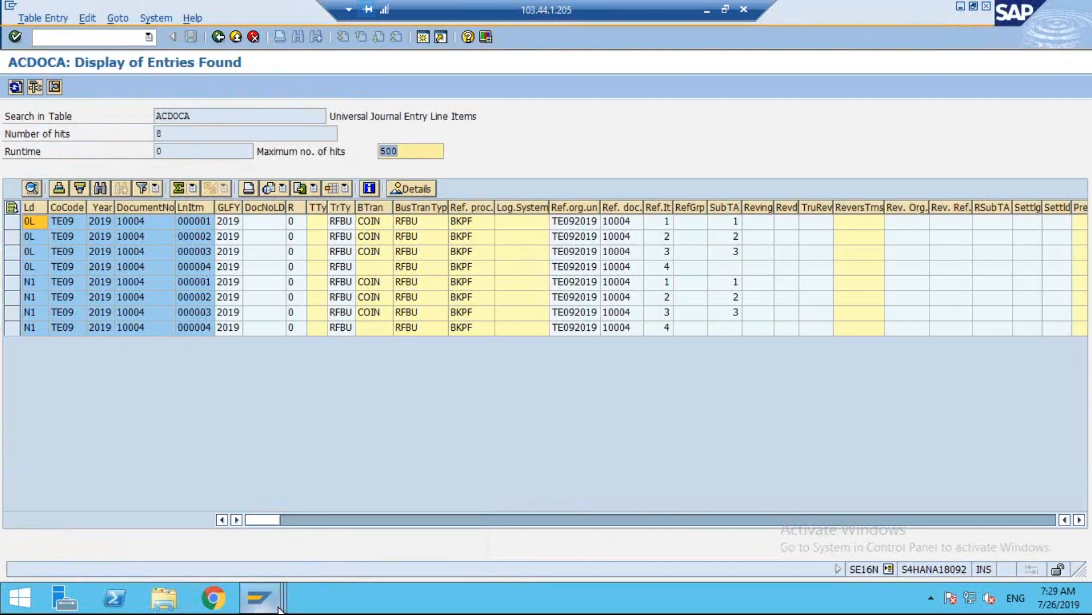
click(319, 499)
click(421, 38)
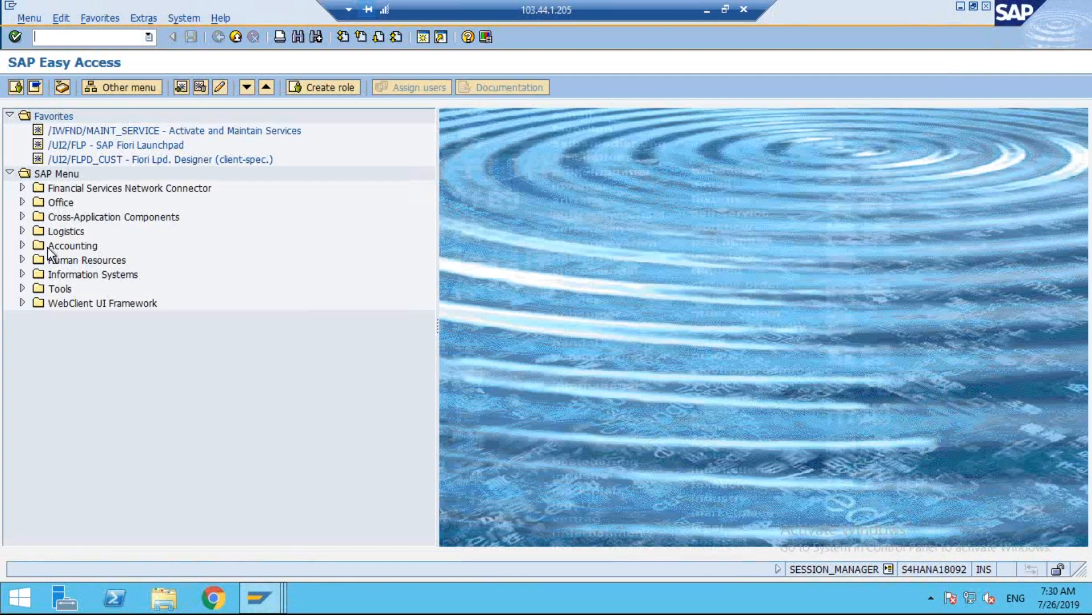
Start G/L account line item display FAGLL03 from the account transactions of General Ledger accounting.
click(23, 245)
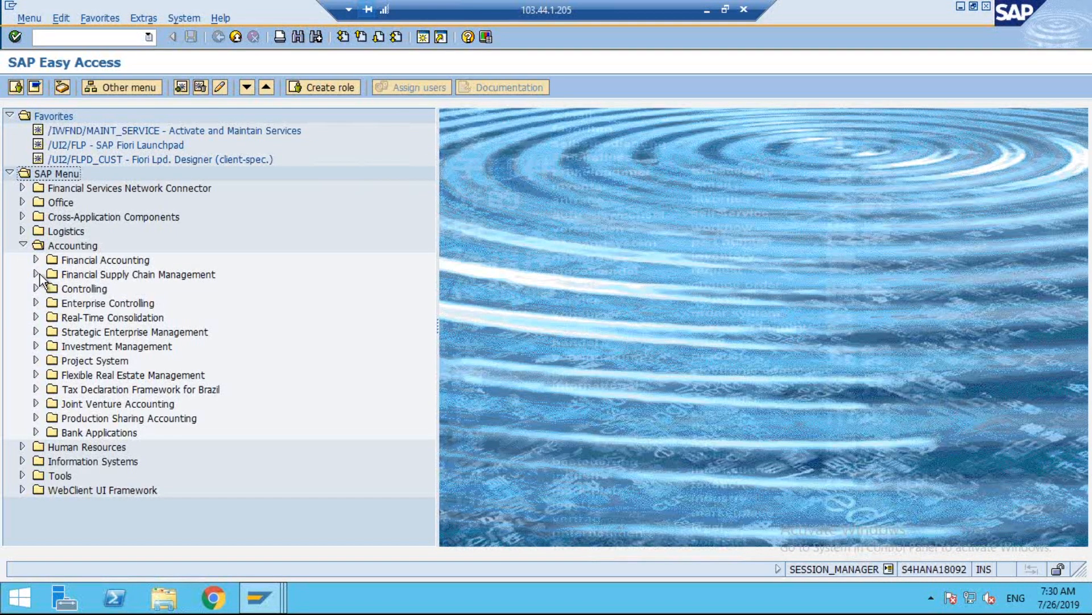
click(35, 259)
click(51, 274)
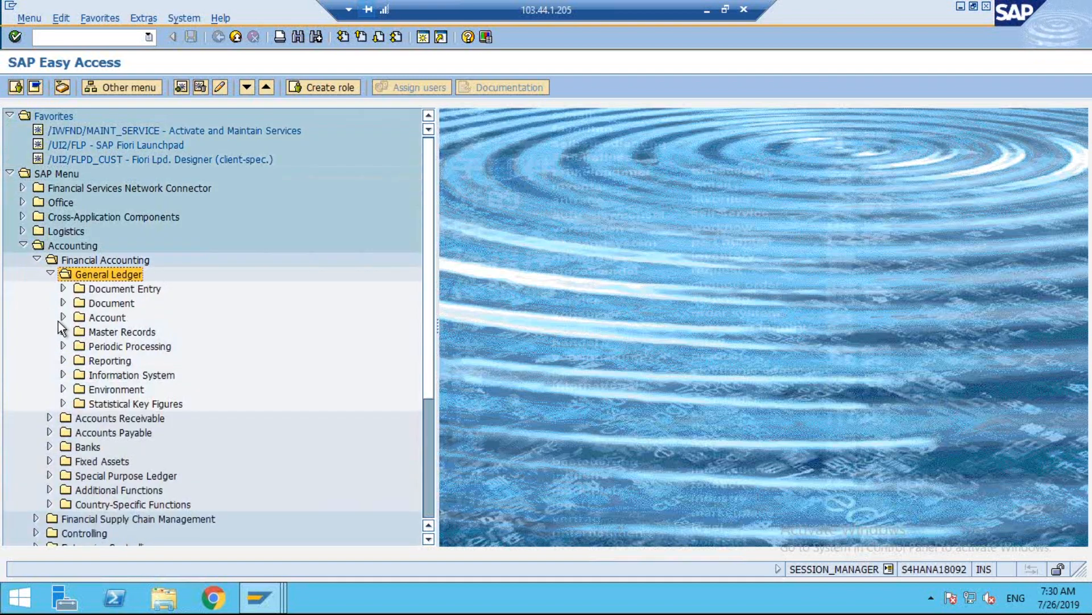
click(63, 317)
double_click(203, 362)
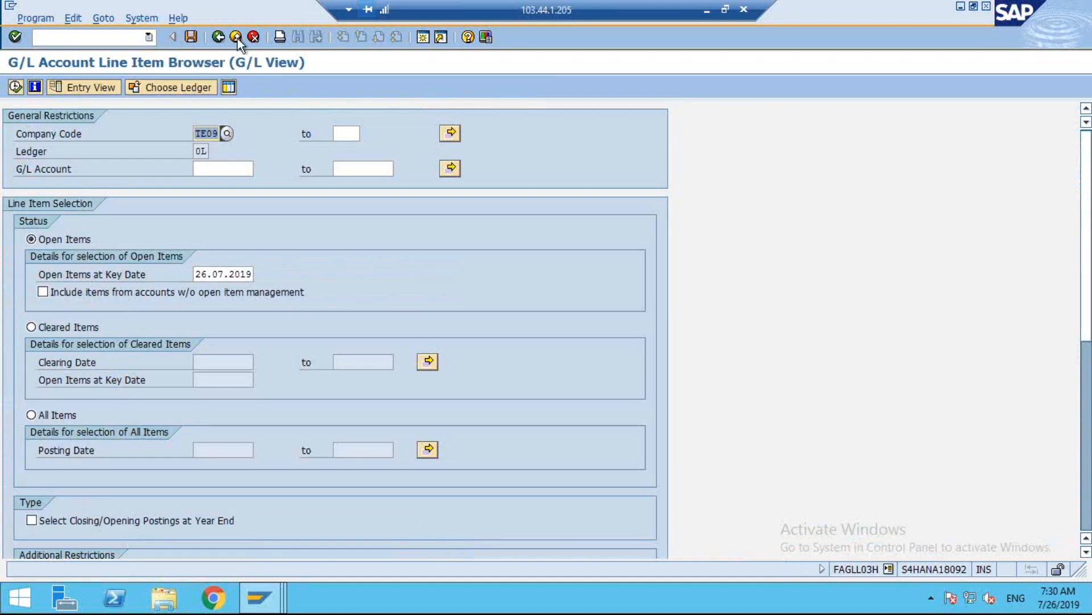
click(235, 38)
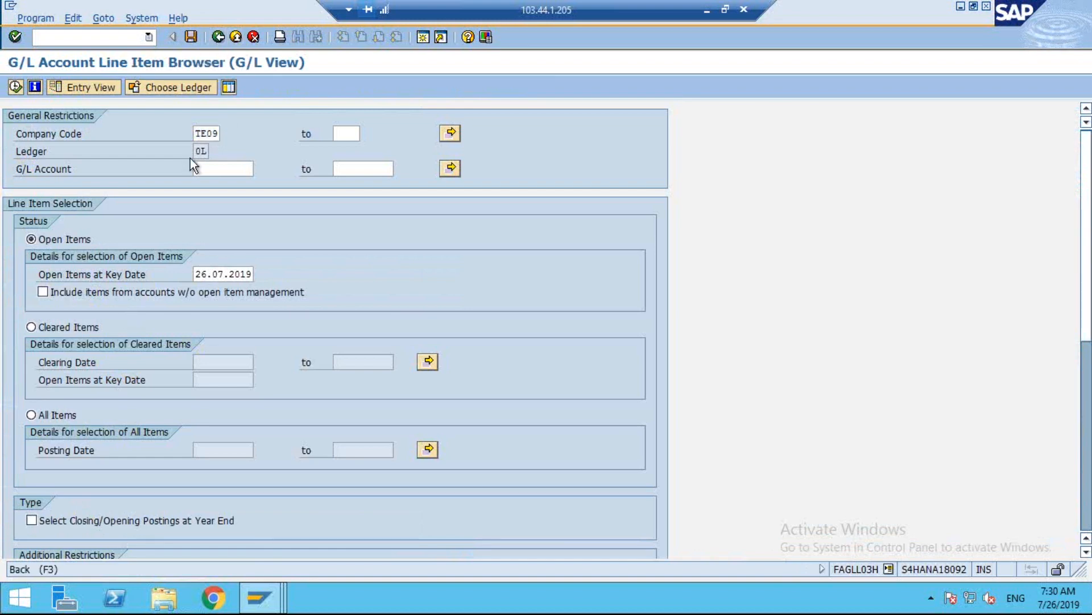
click(176, 352)
double_click(177, 352)
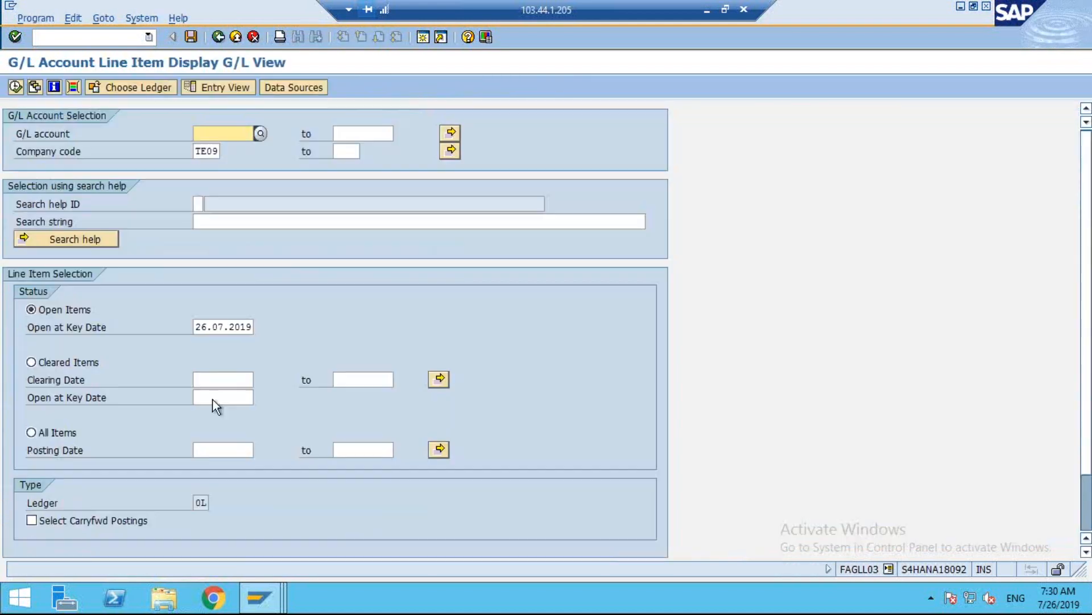
Set the ledger for the line item display to N2.
key(Tab)
key(Tab)
key(Tab)
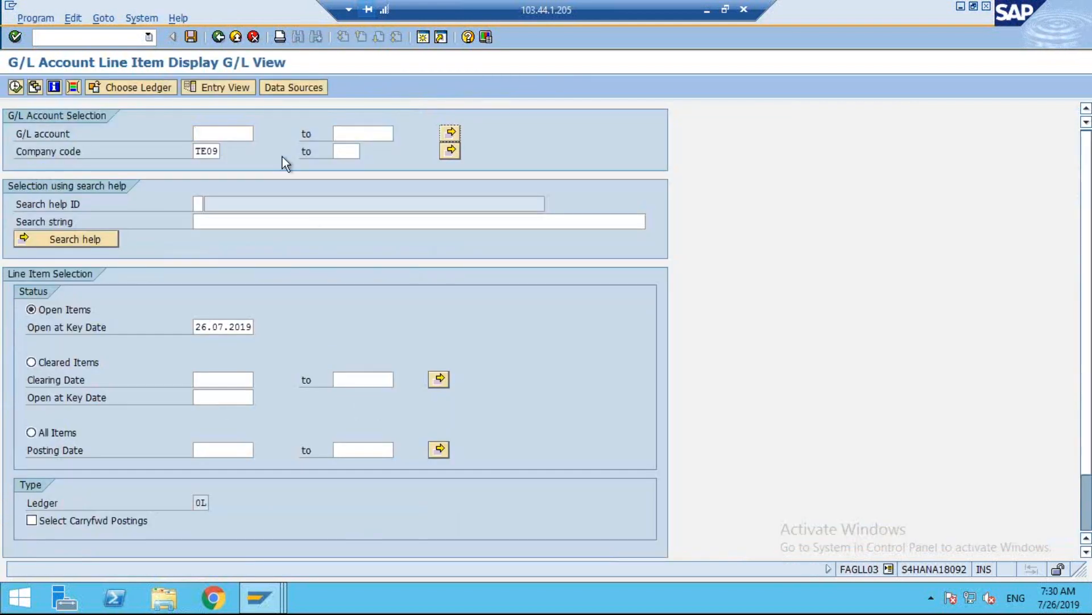
click(143, 93)
text(N2)
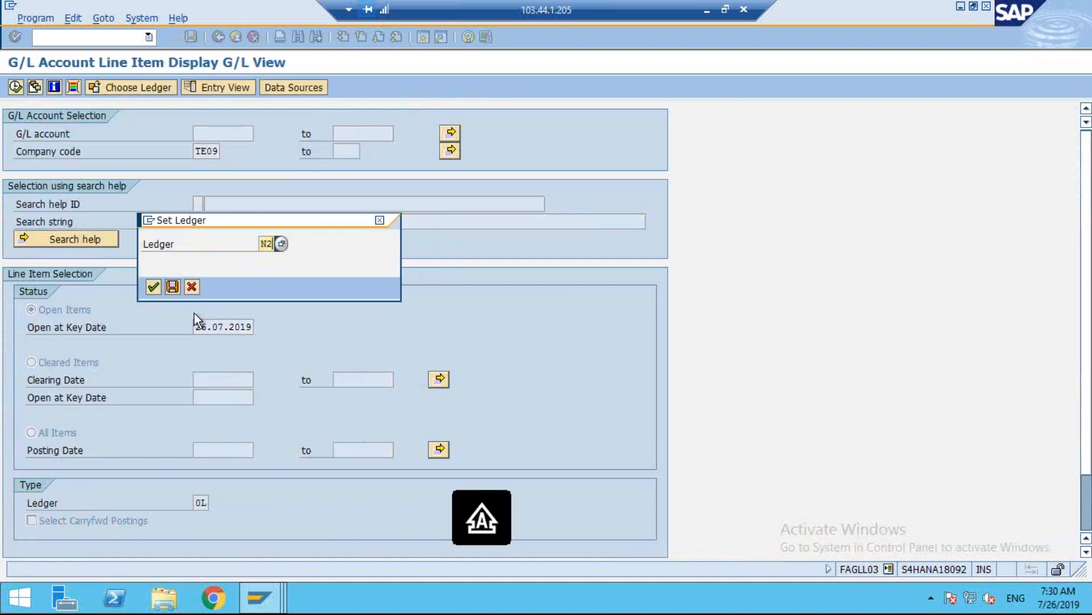
key(Return)
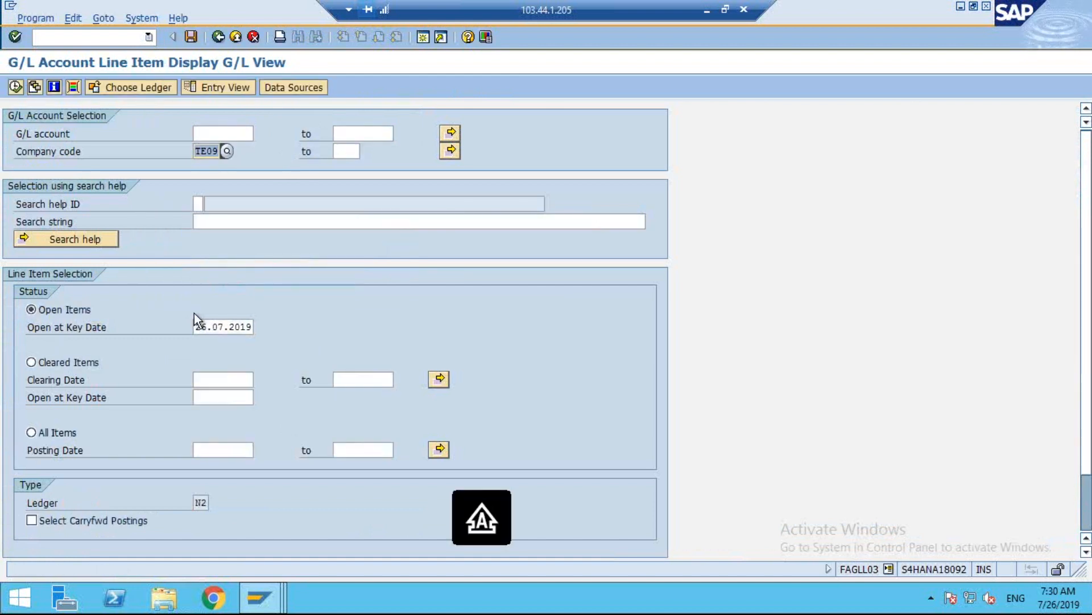
Display the open line items of G/L account 1005 in company code TE09.
click(220, 133)
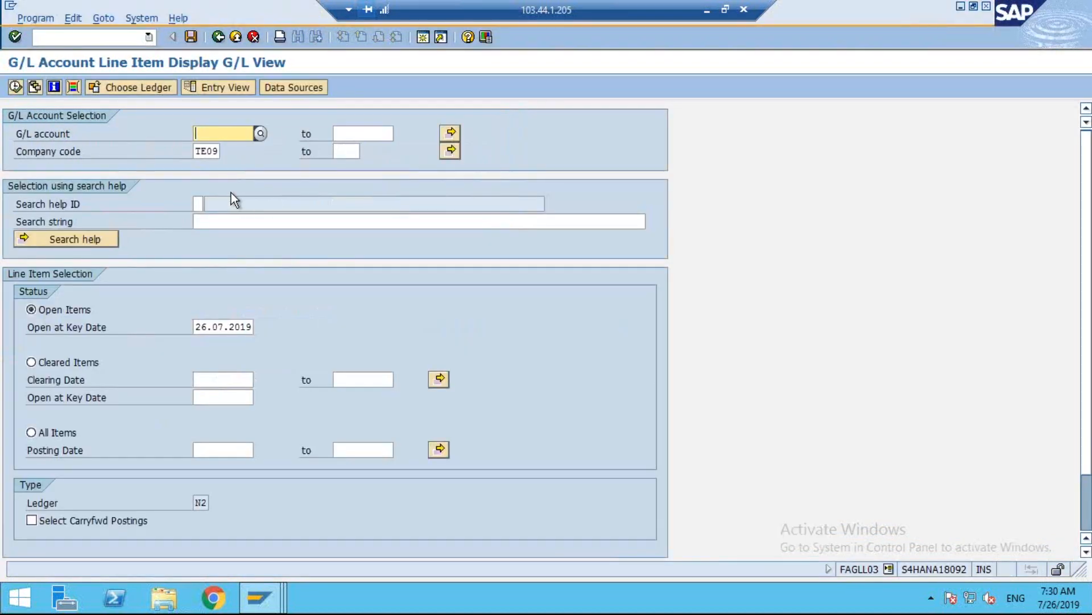
text(1005)
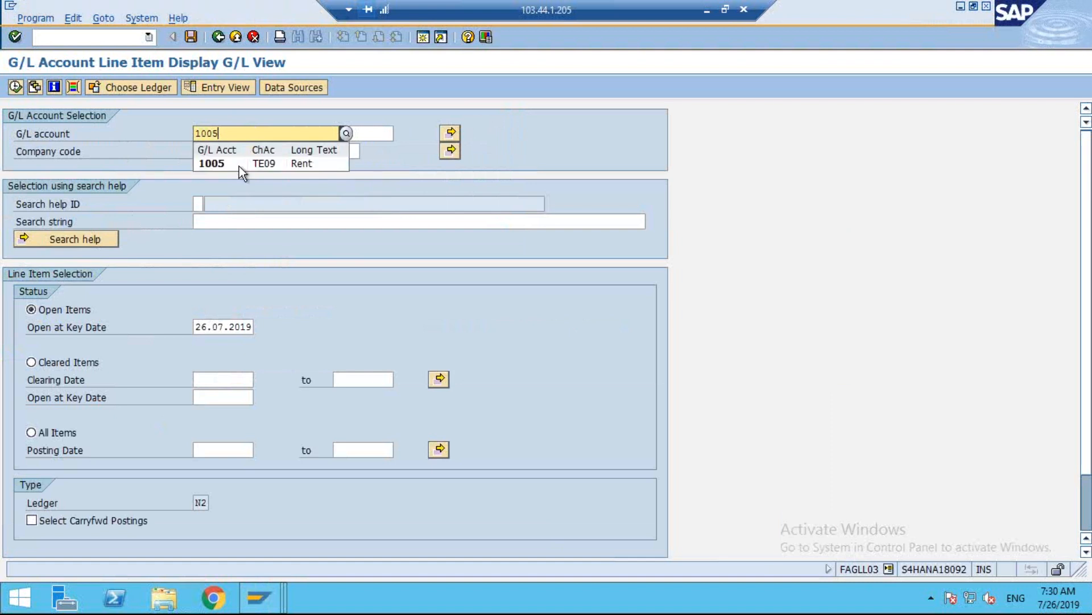
key(Return)
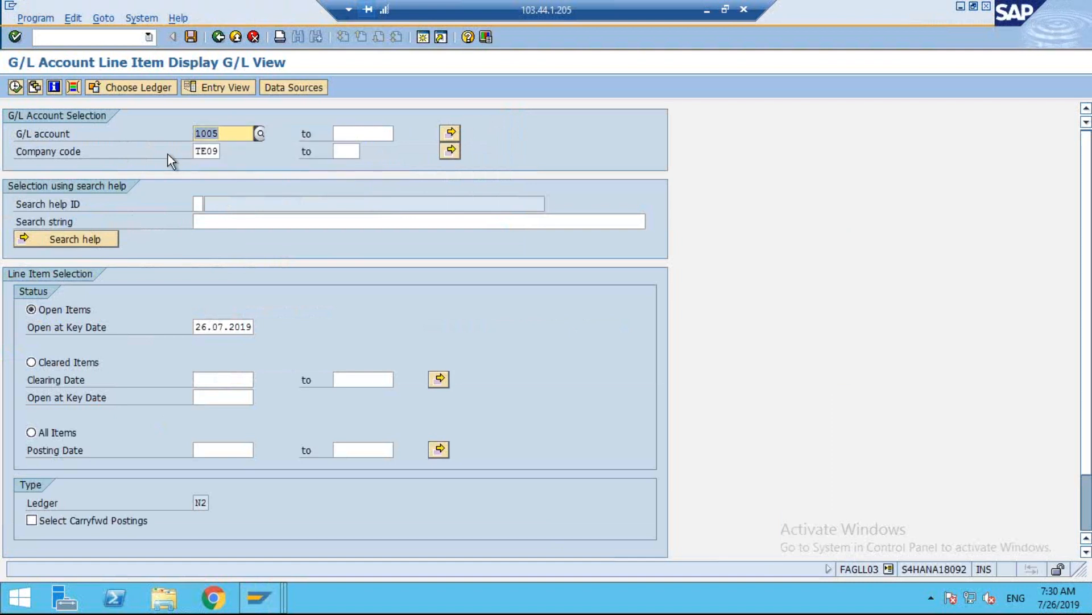
click(16, 88)
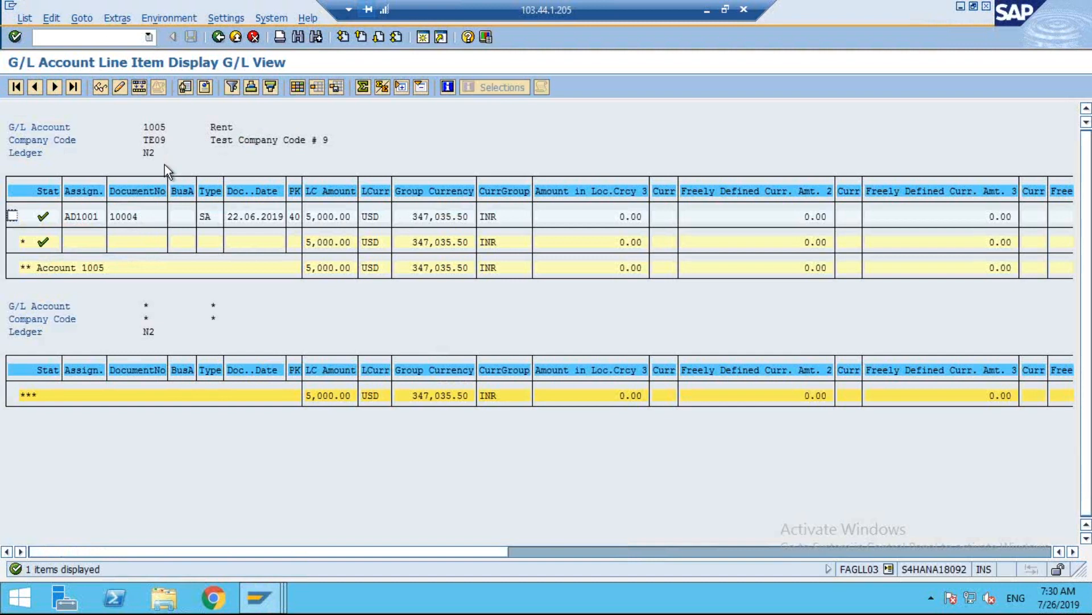
Compare the N2 line items of account 1005 with the ACDOCA entries, and minimize the remote desktop to return to the slides.
mouse_move(259, 597)
click(428, 531)
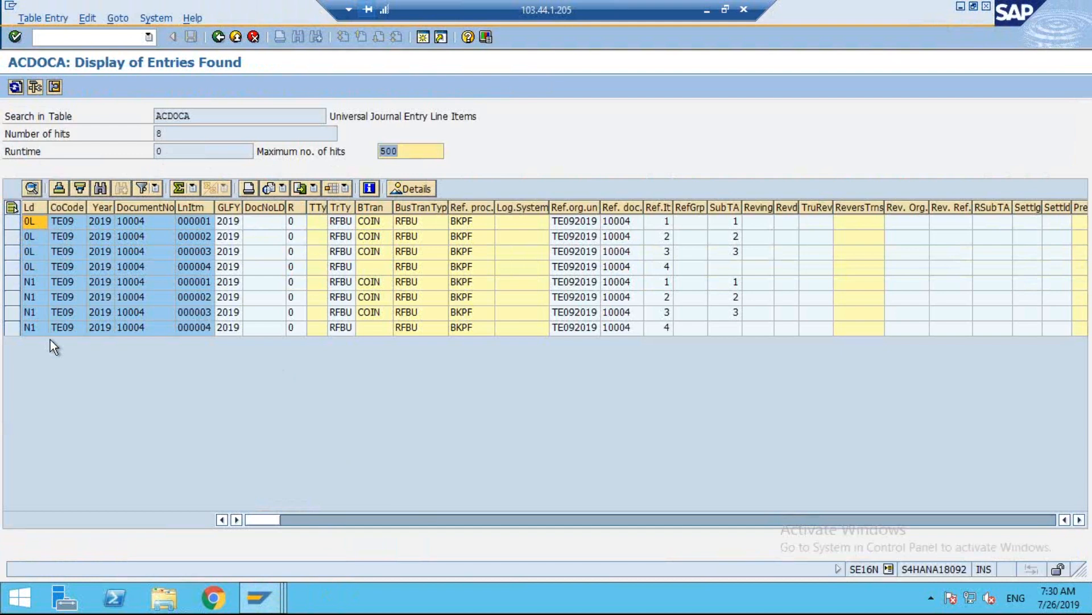
click(259, 597)
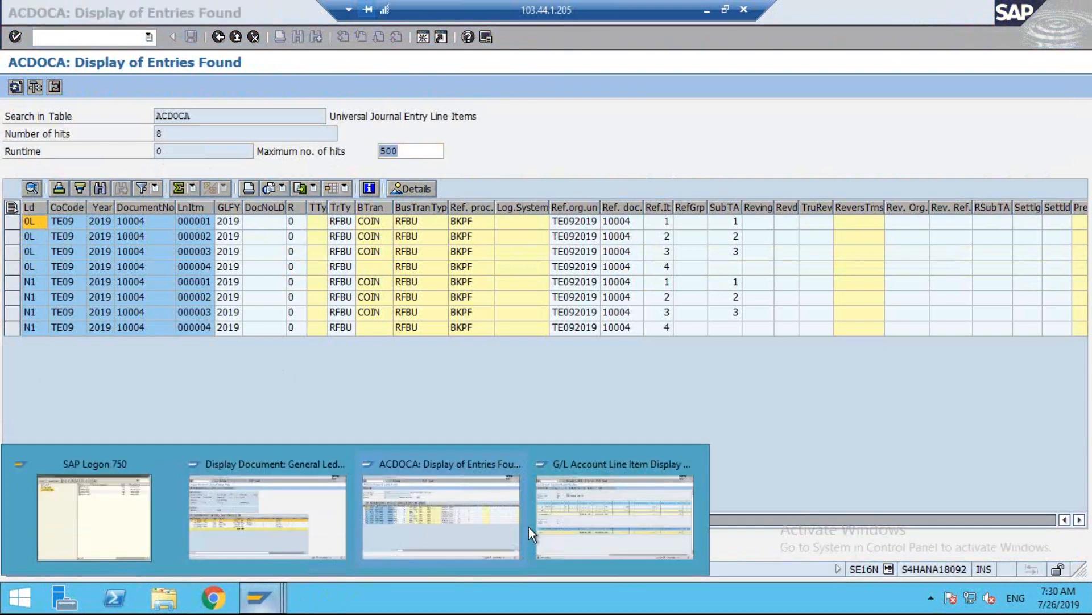
click(666, 531)
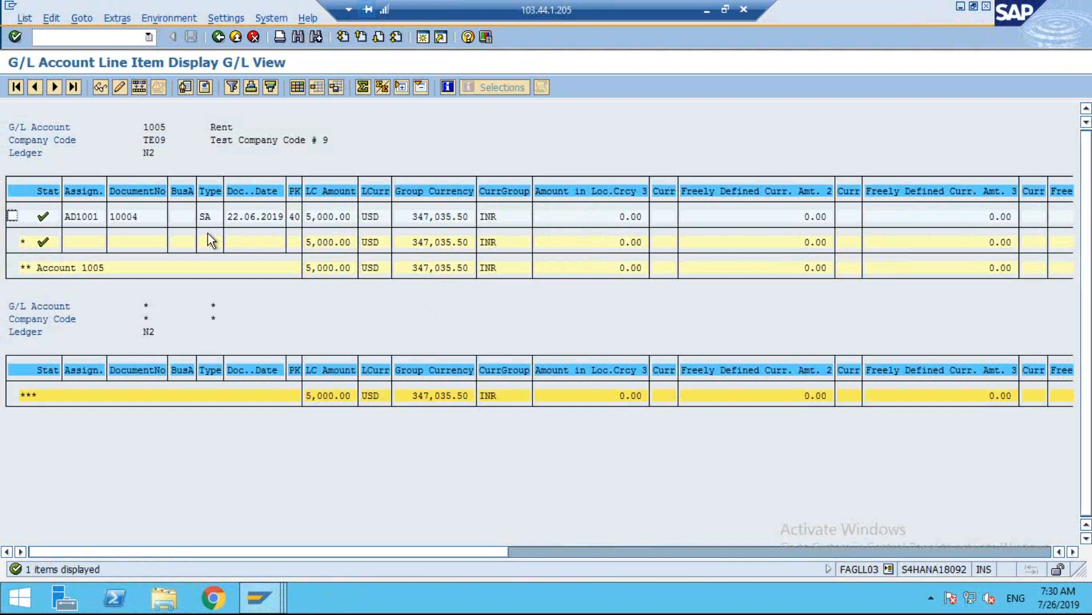
click(706, 10)
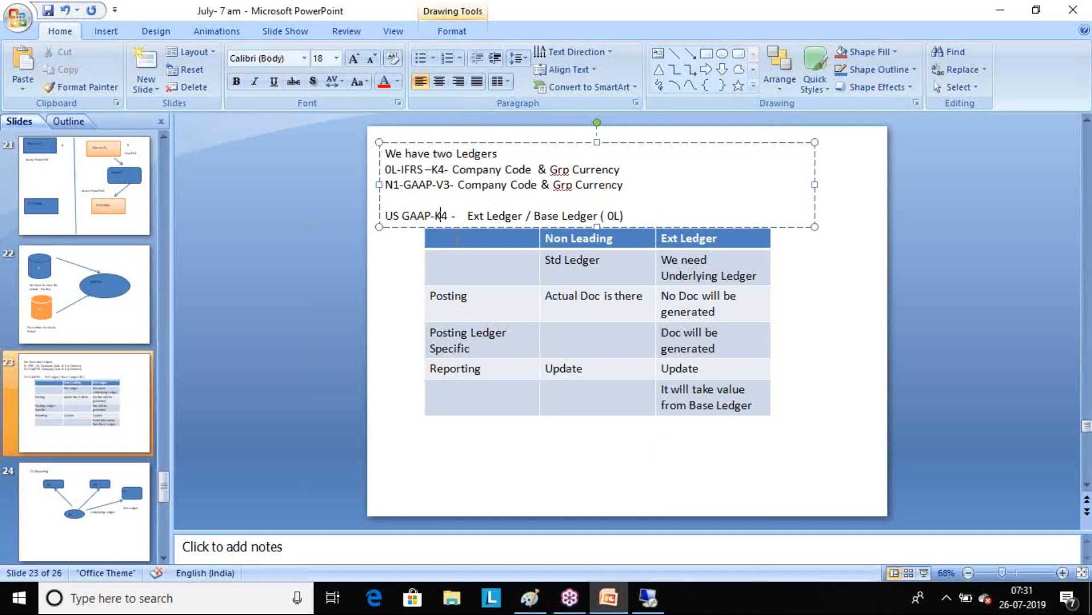
Switch back to the remote SAP session and return from the displayed document to the document list of company code TE09.
click(659, 607)
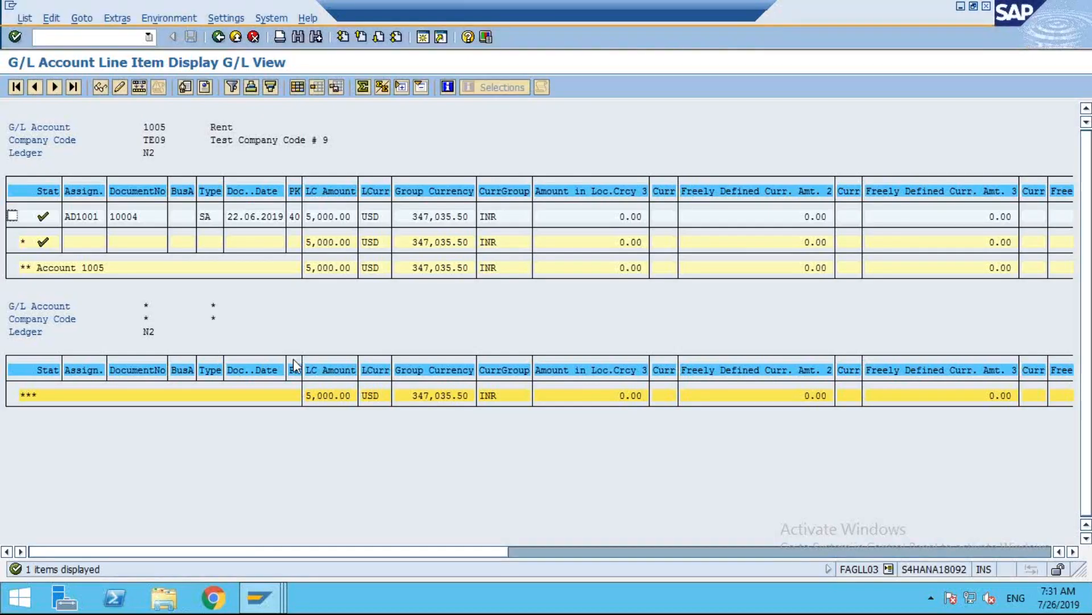
mouse_move(259, 597)
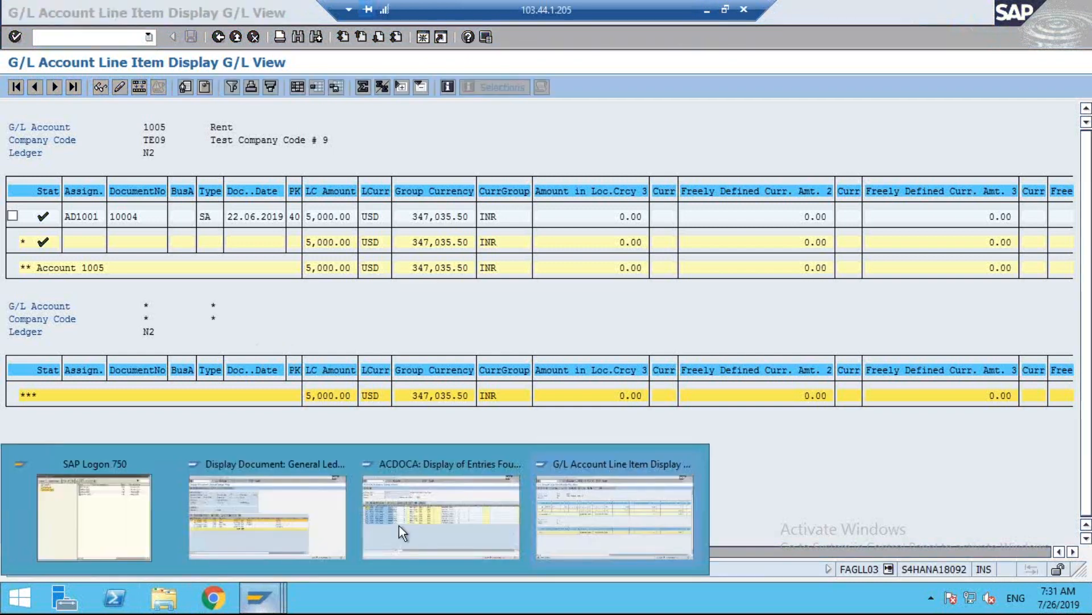
click(429, 530)
mouse_move(280, 603)
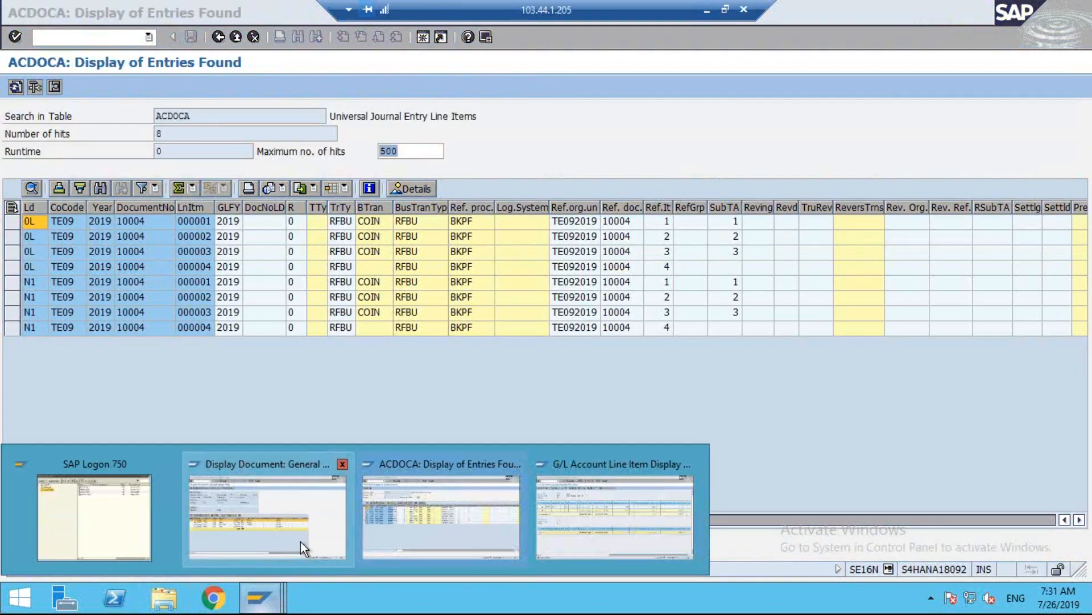
click(301, 542)
click(216, 37)
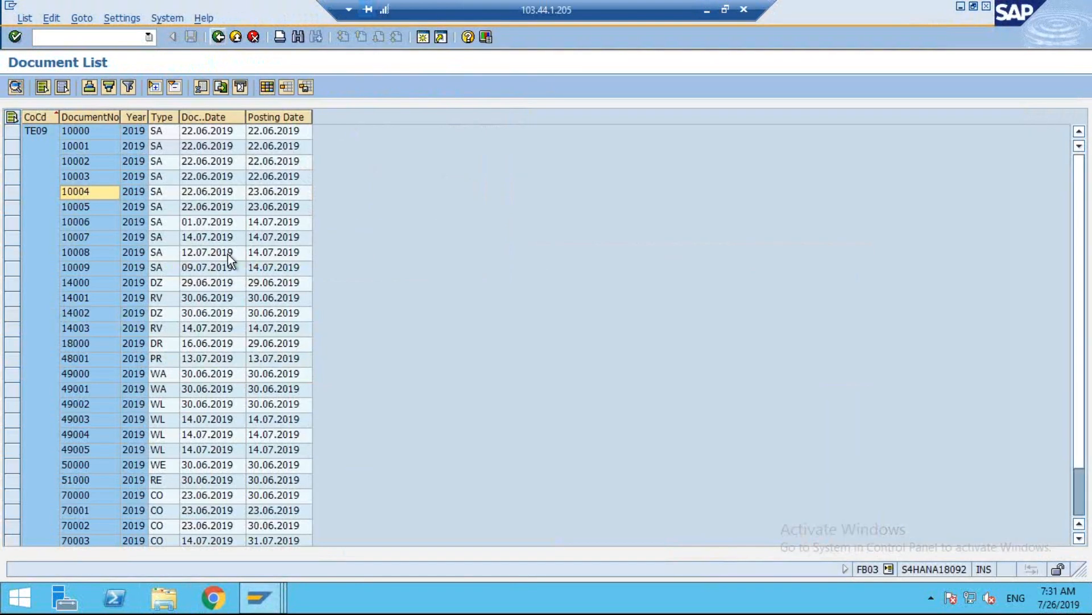
scroll(231, 252, down, 3)
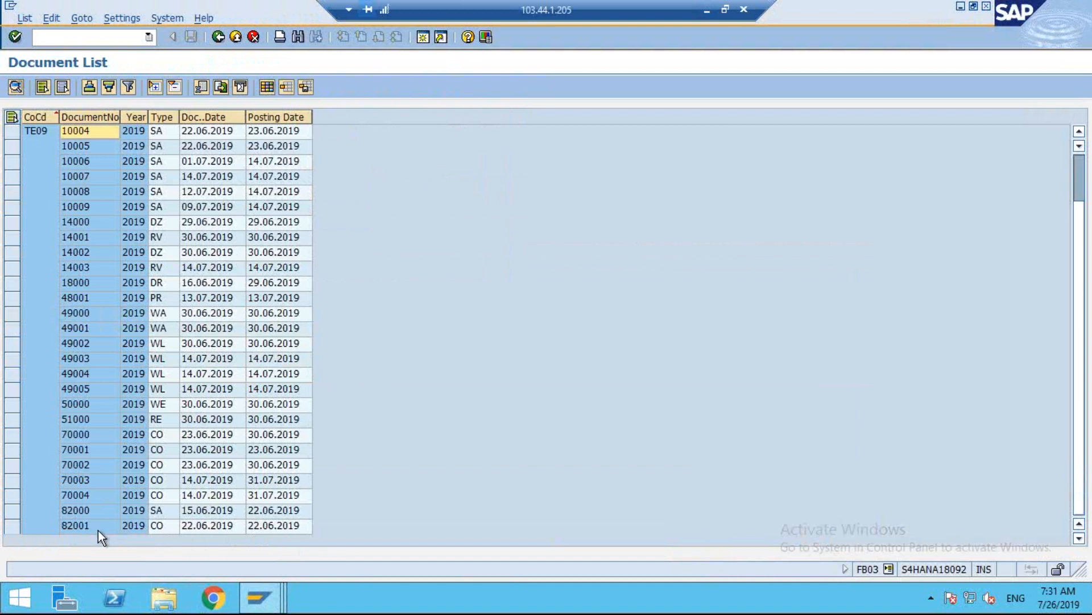
Open document 82001 from the TE09 document list.
click(75, 526)
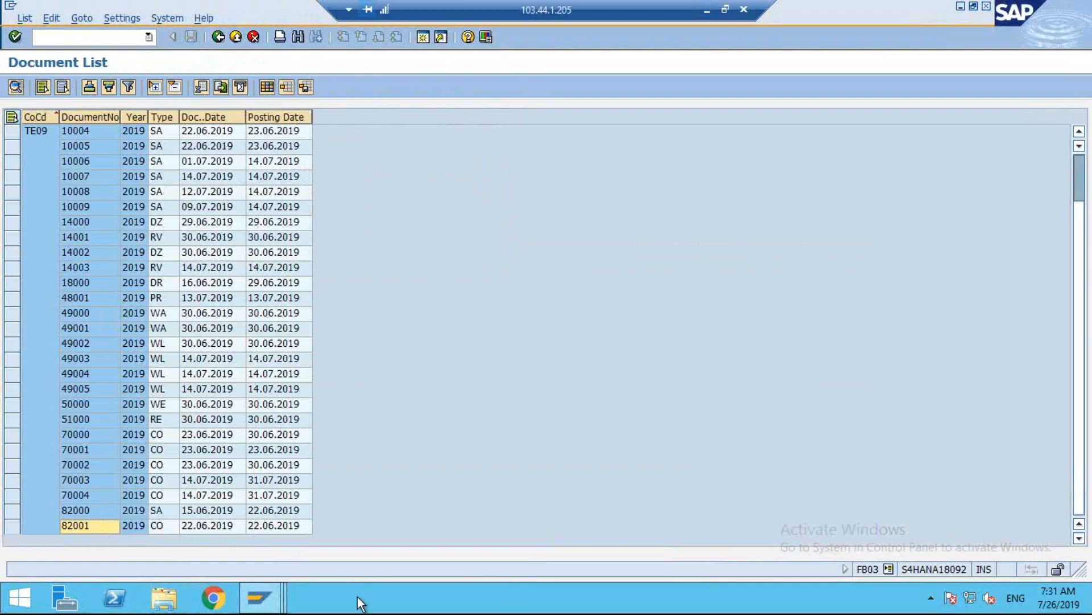
mouse_move(256, 601)
click(456, 522)
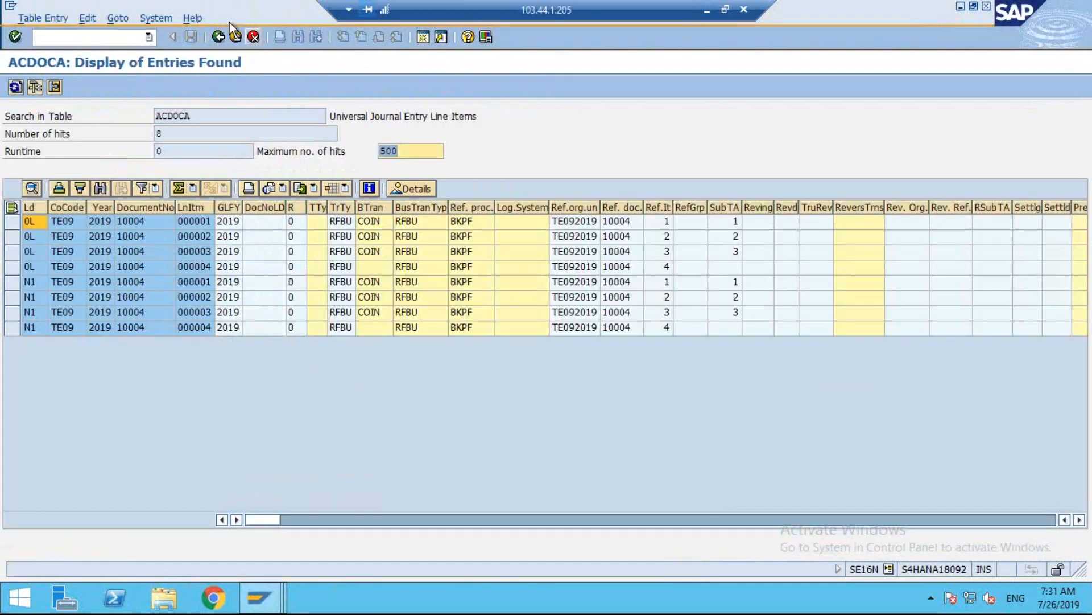
mouse_move(259, 598)
click(379, 517)
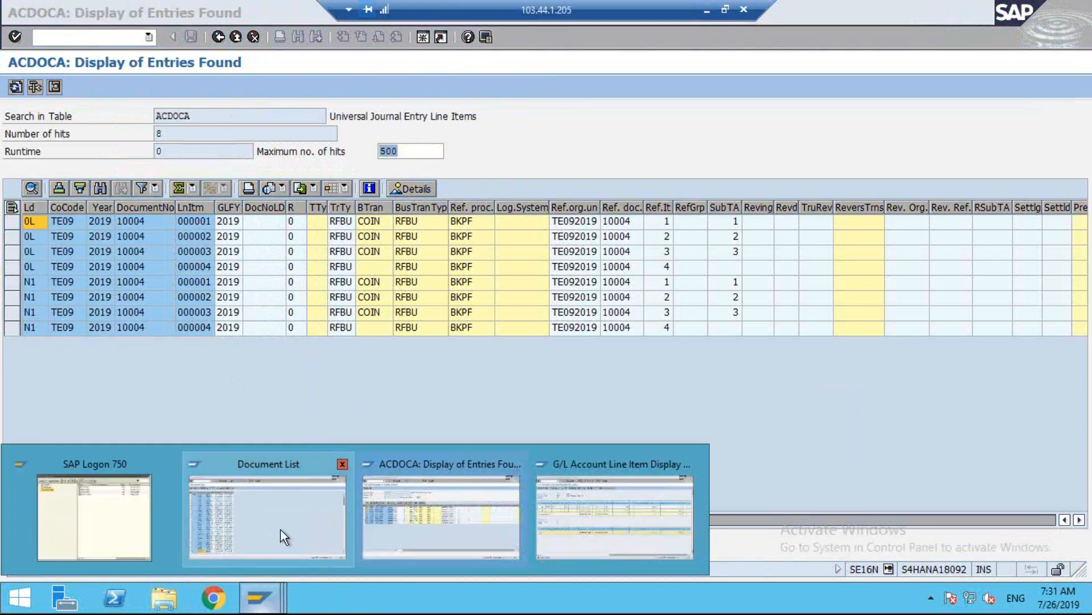
click(281, 529)
double_click(100, 527)
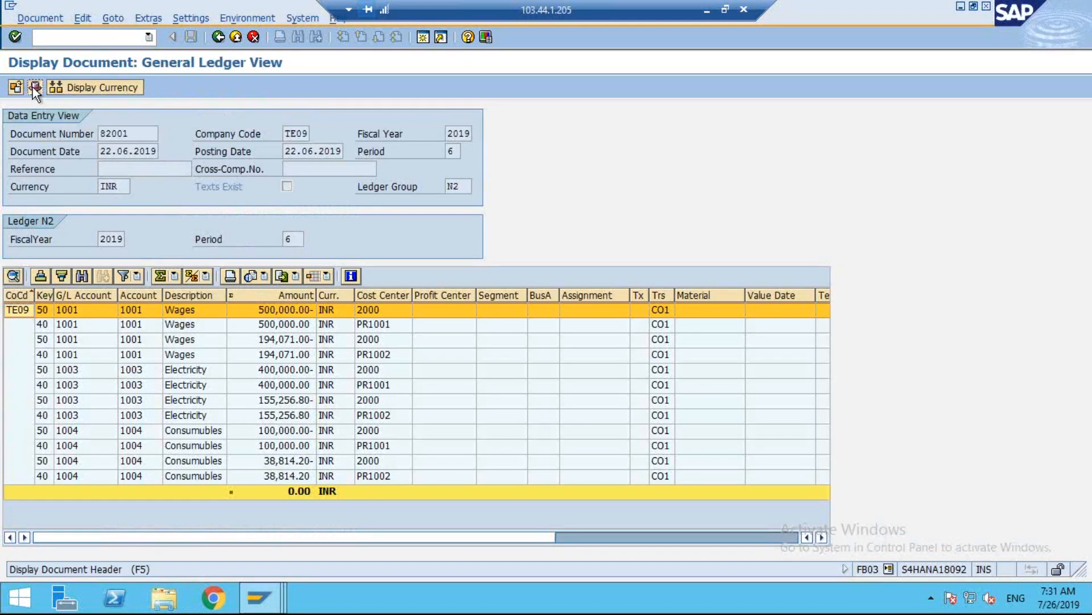
Examine the document status and transaction code in the header of document 82001, and close the header.
click(32, 87)
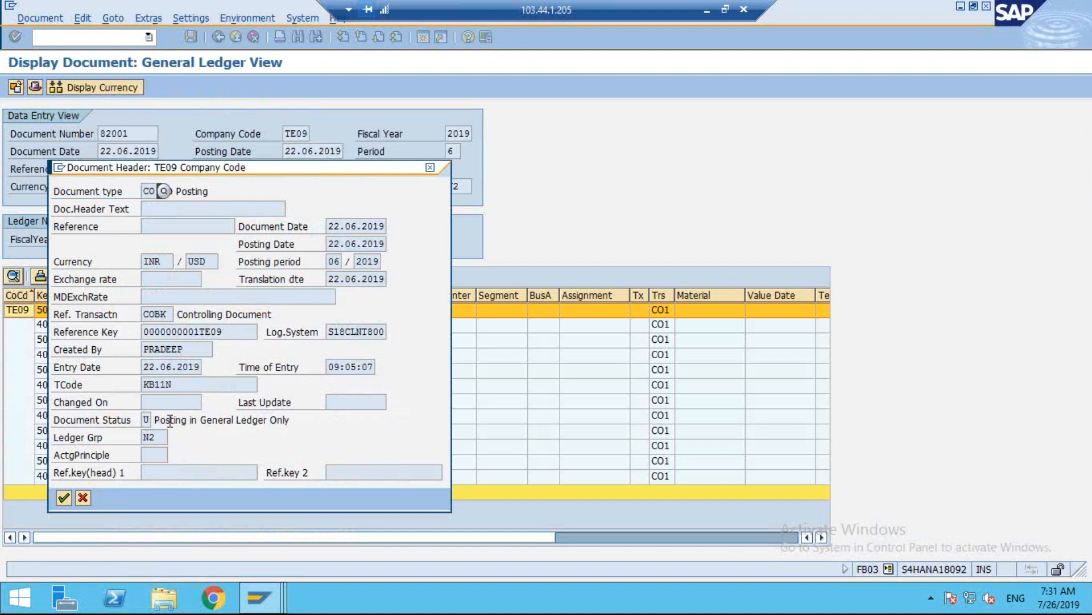
drag(154, 420, 304, 421)
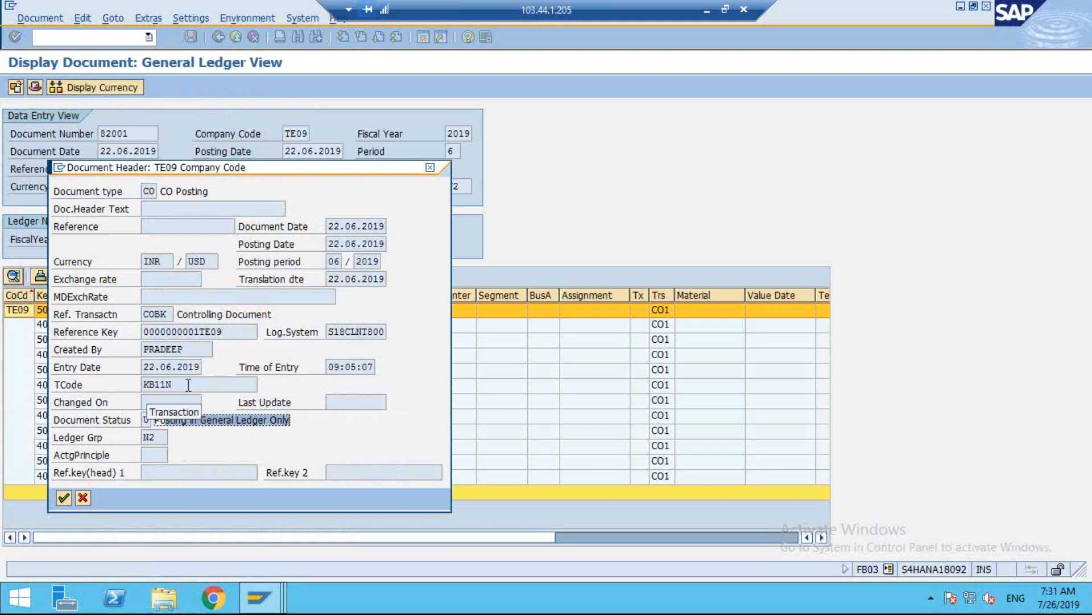
drag(189, 385, 88, 386)
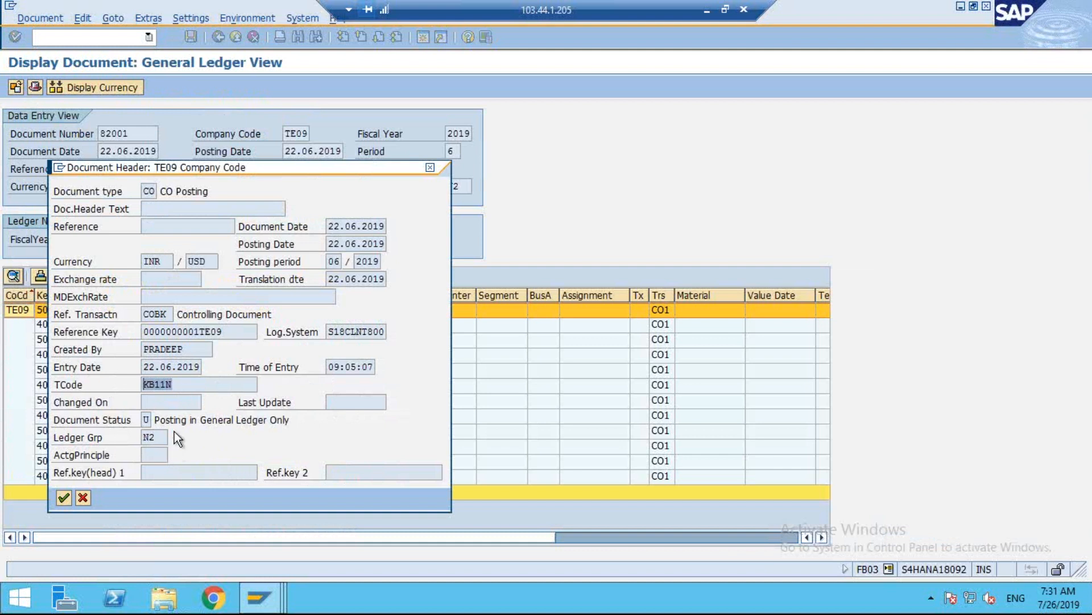
click(431, 167)
Display the ACDOCA entries for document number 82001 in company code TE09.
click(259, 597)
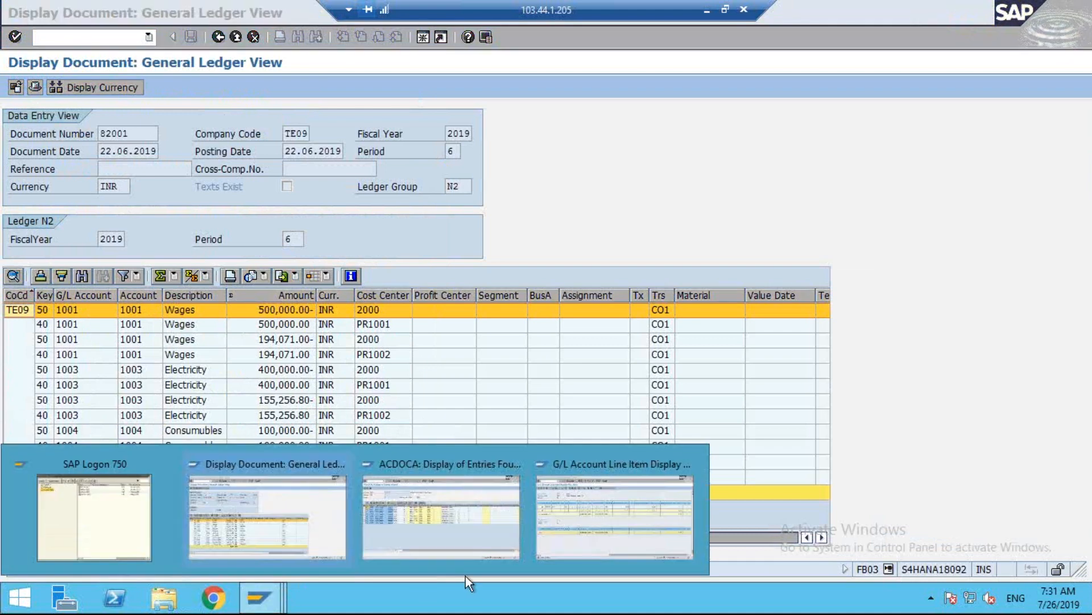
click(441, 515)
click(217, 36)
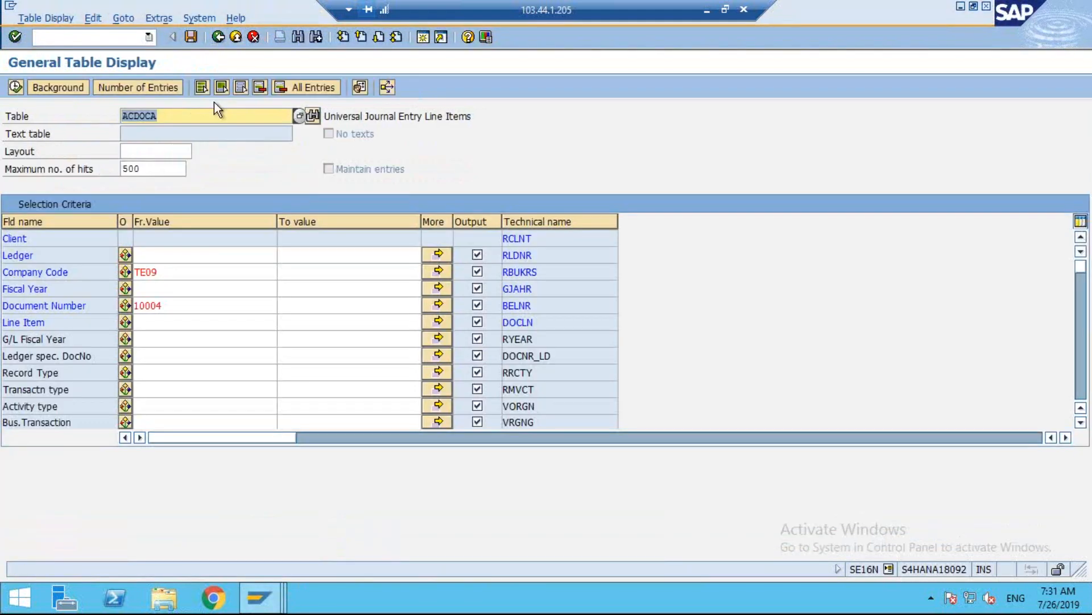
double_click(177, 310)
text(820001)
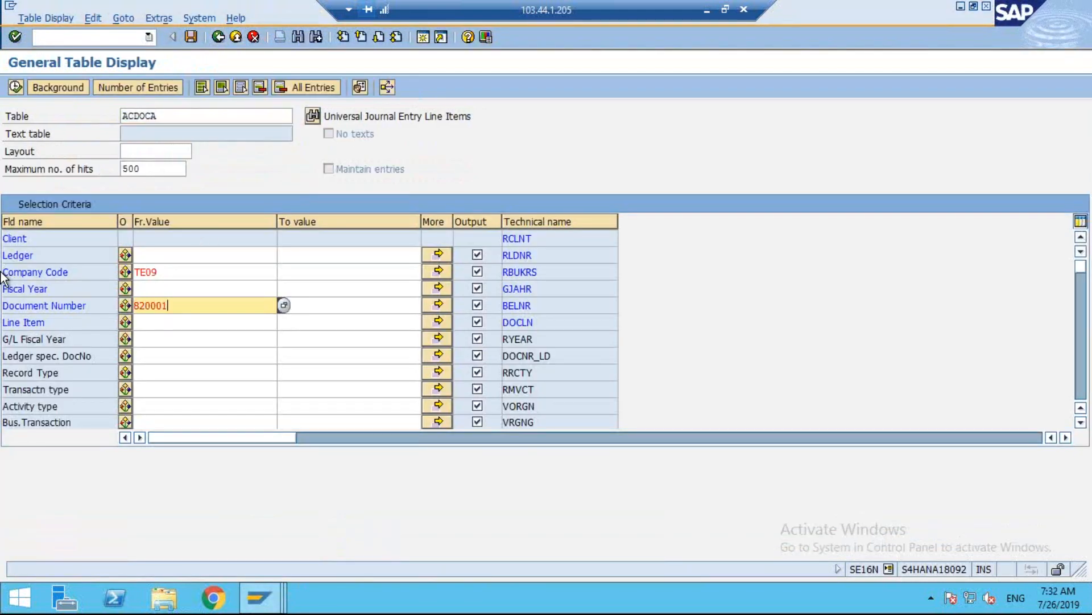
key(alt+Tab)
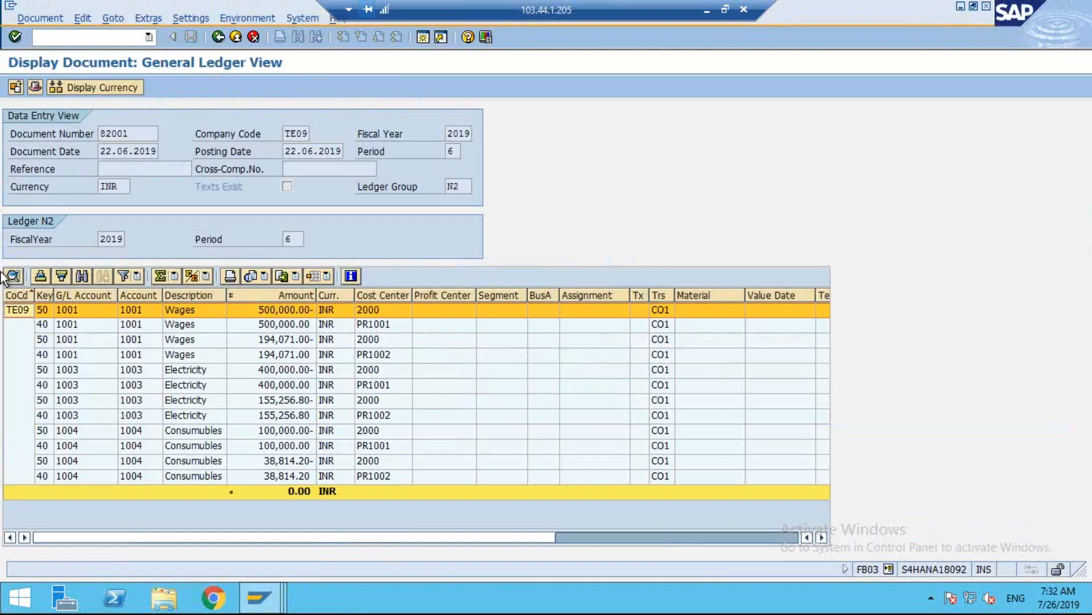
key(alt+Tab)
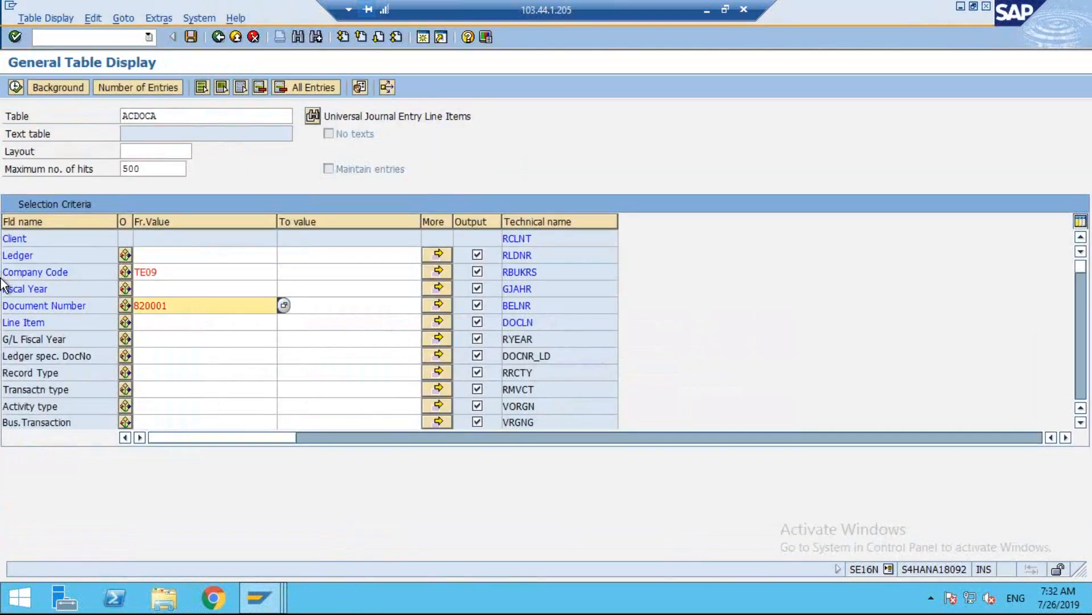
key(BackSpace)
key(BackSpace)
text(1)
click(17, 85)
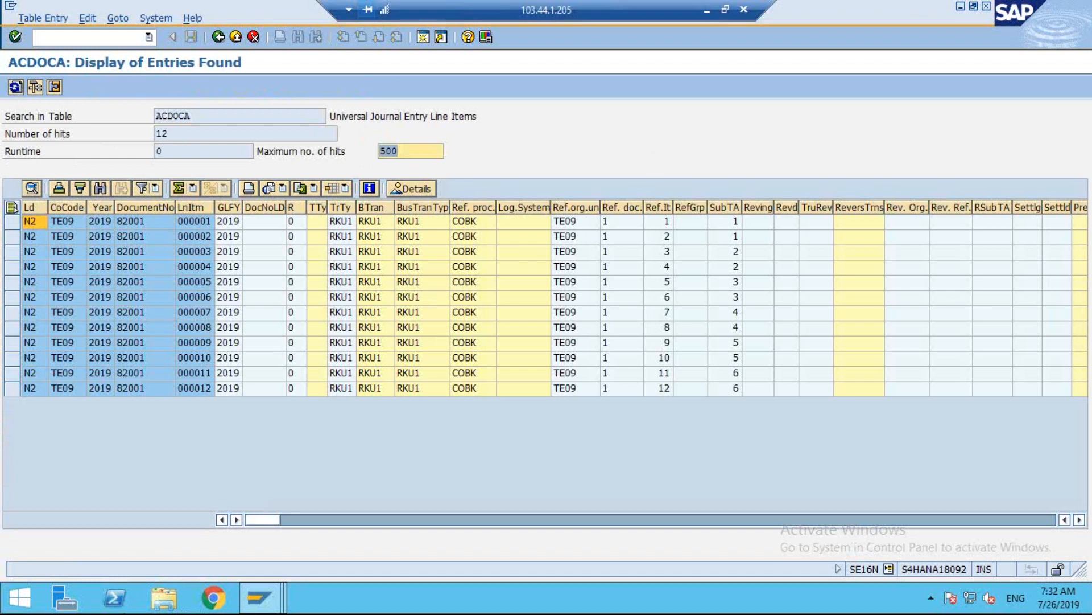
Return the G/L account line item display to its selection screen, and switch back to the ACDOCA entries.
click(259, 597)
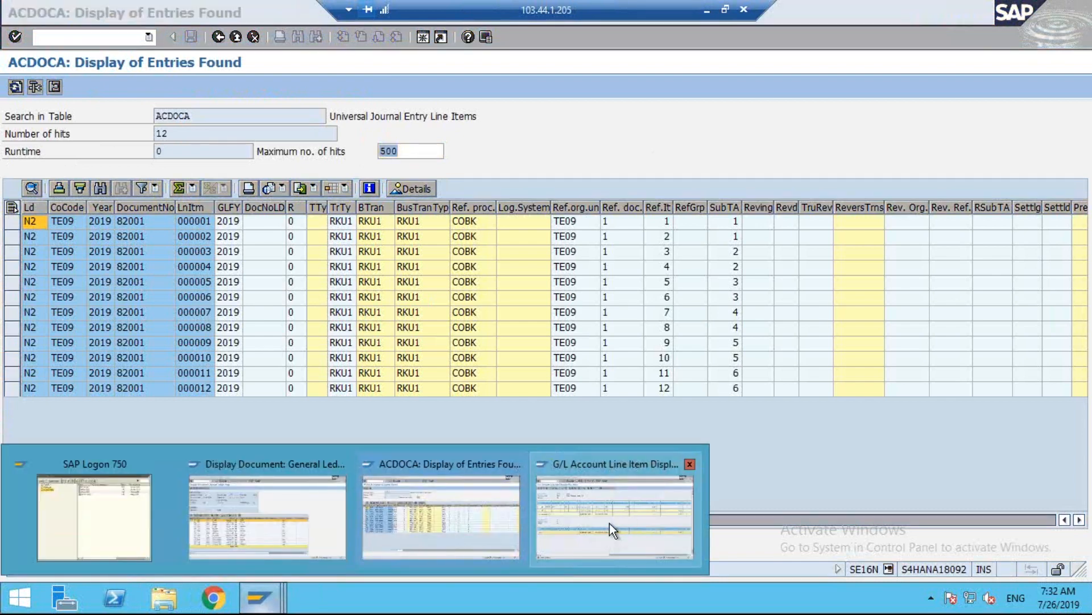
click(611, 524)
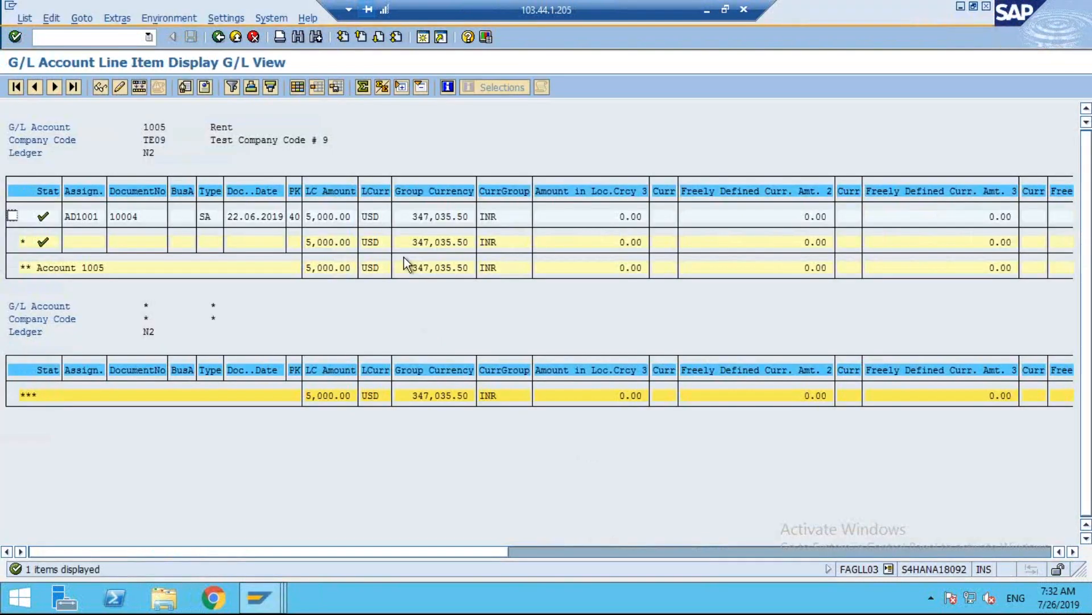
click(217, 39)
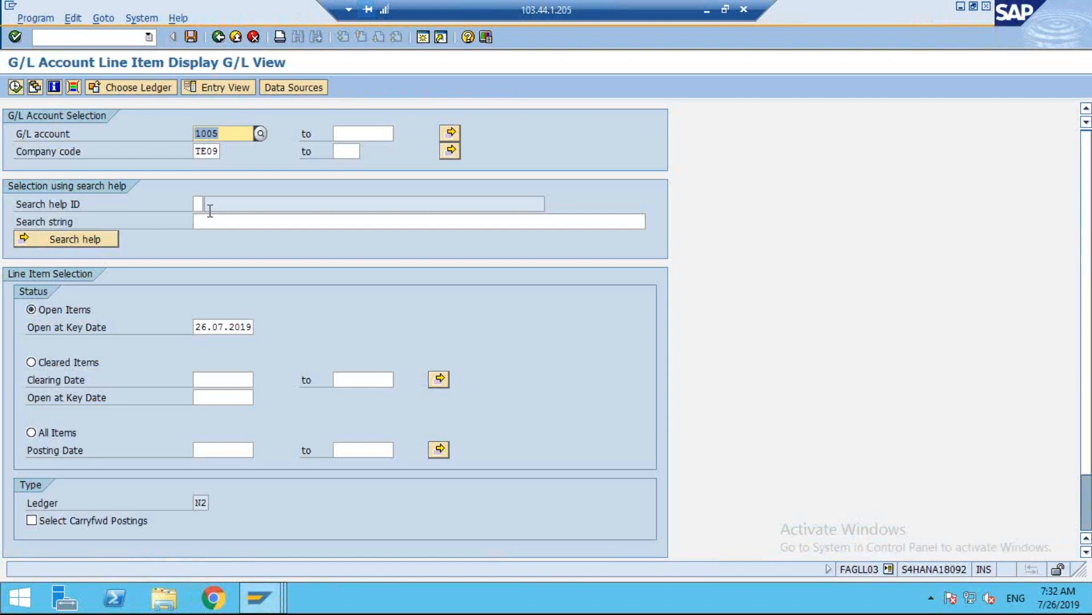
key(alt+Tab)
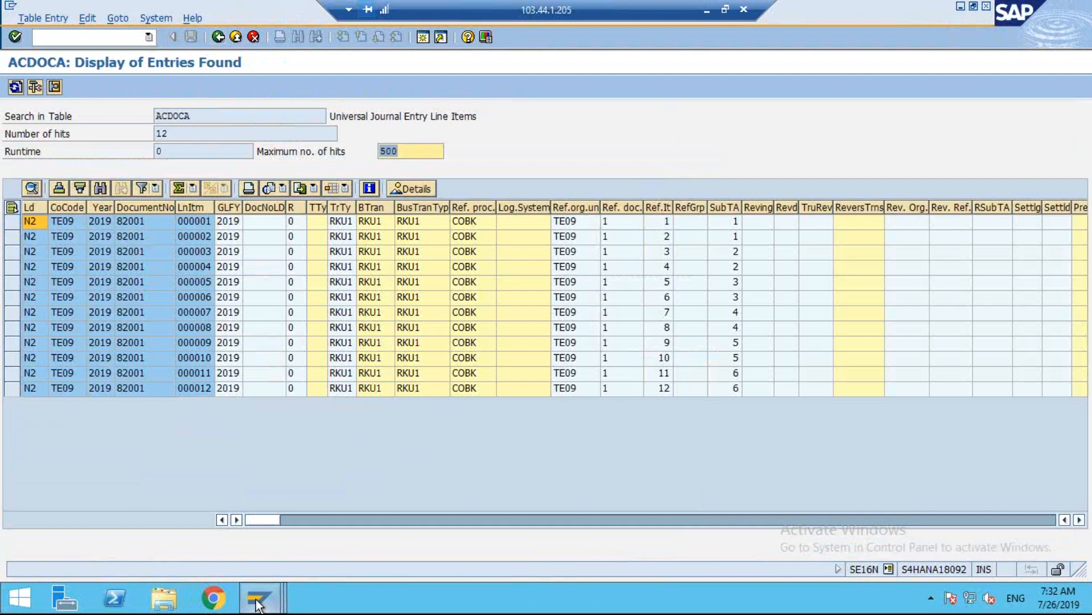
Leave document 82001 and open document 82000 from the TE09 document list.
click(282, 547)
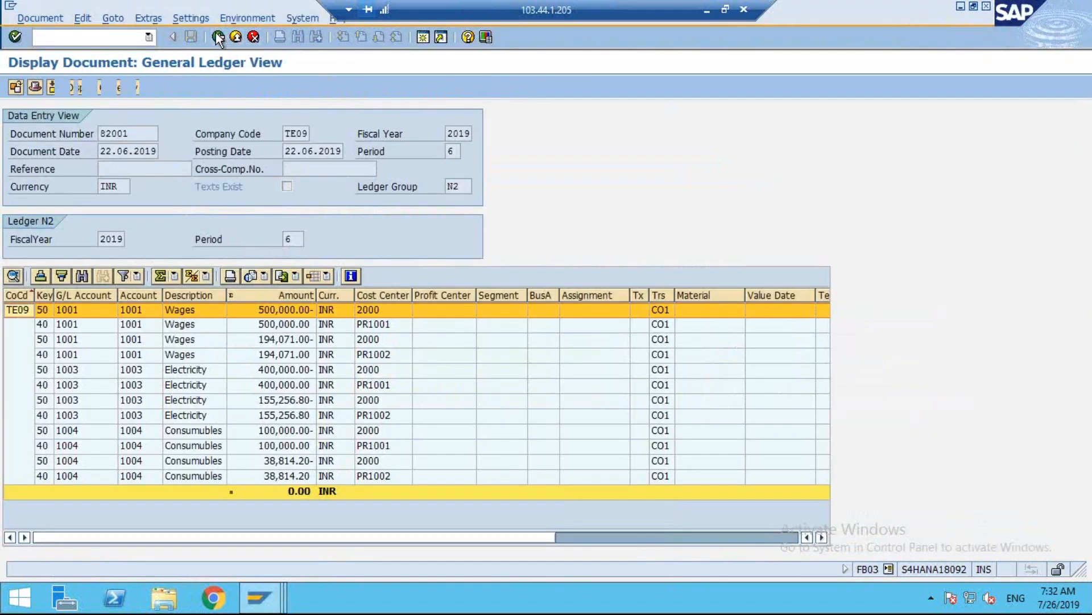
click(218, 38)
click(70, 508)
double_click(70, 508)
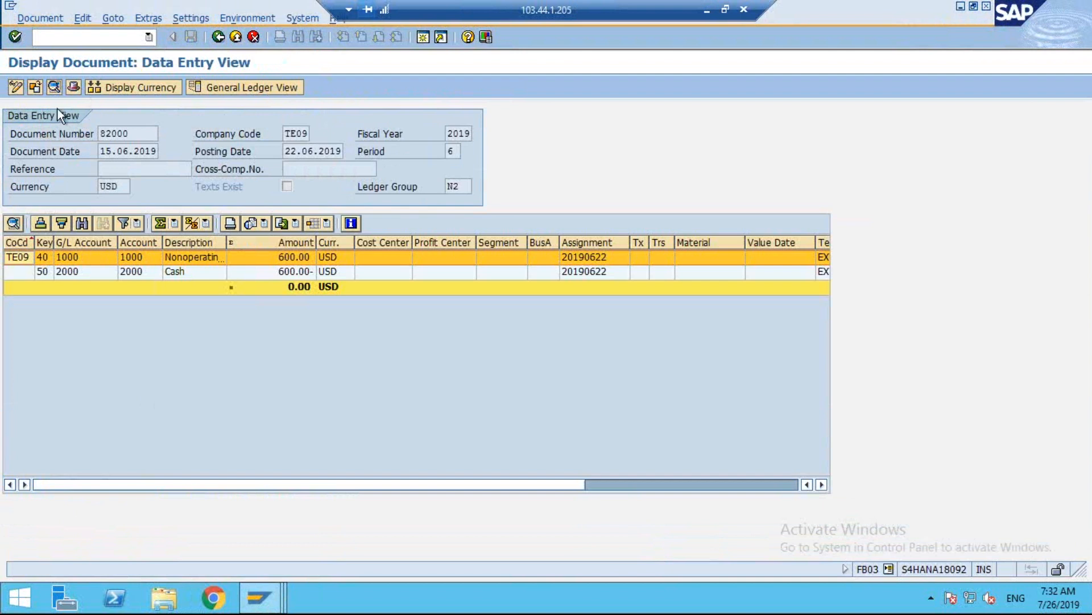
Examine the transaction code and document status in the header of document 82000, and switch the document to the general ledger view.
click(73, 88)
drag(166, 349, 2, 345)
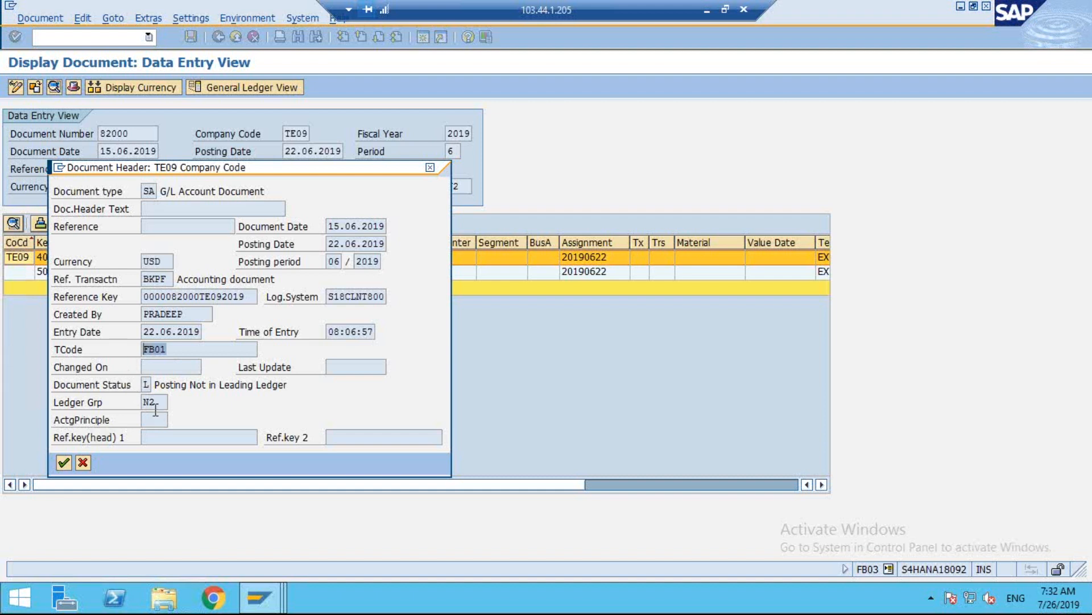
drag(189, 384, 313, 384)
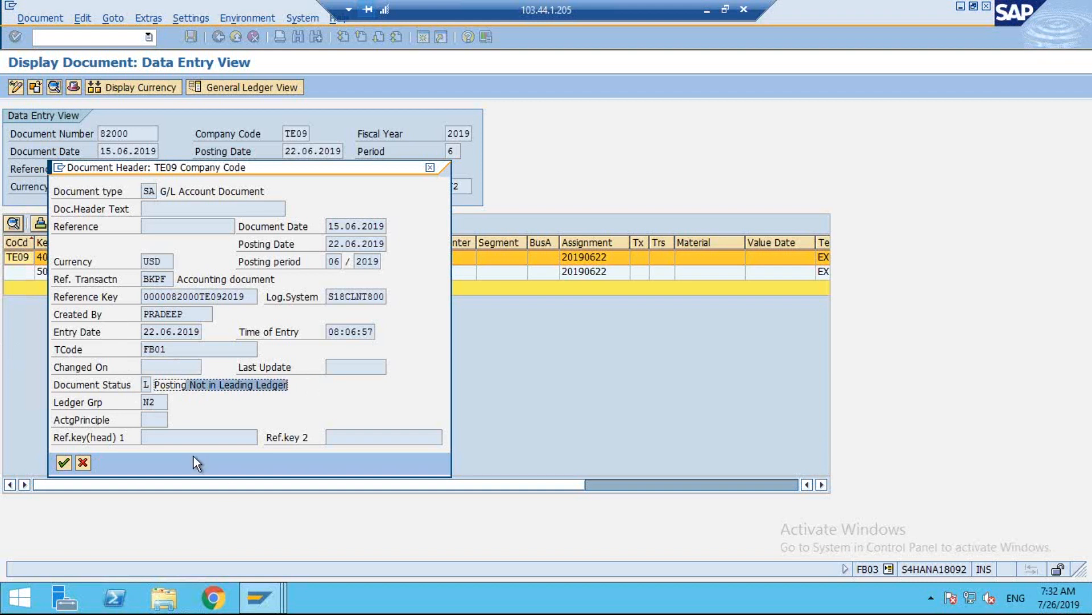
click(430, 168)
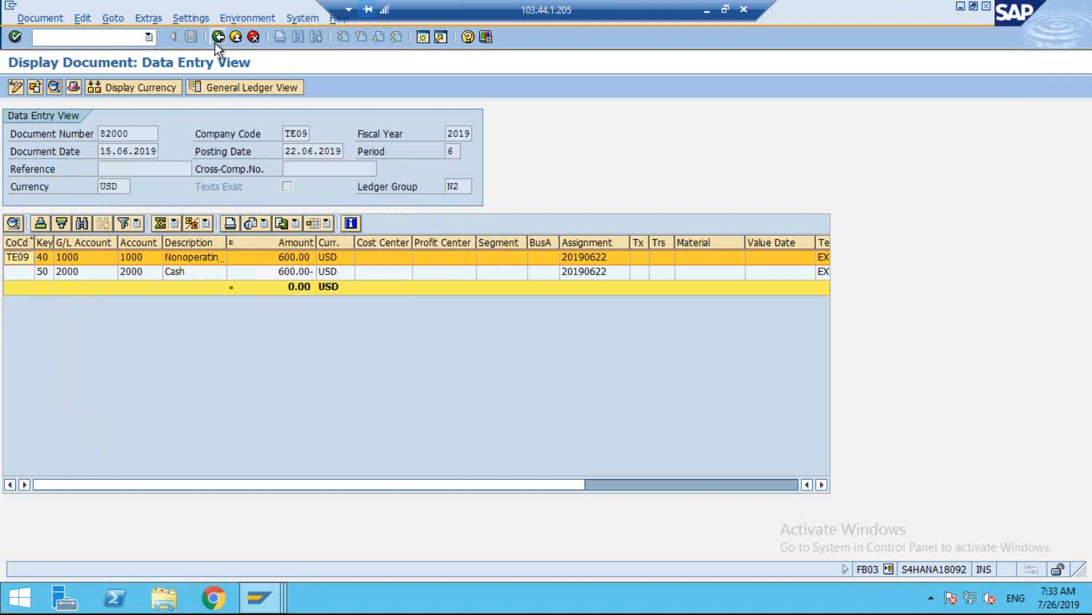
click(250, 87)
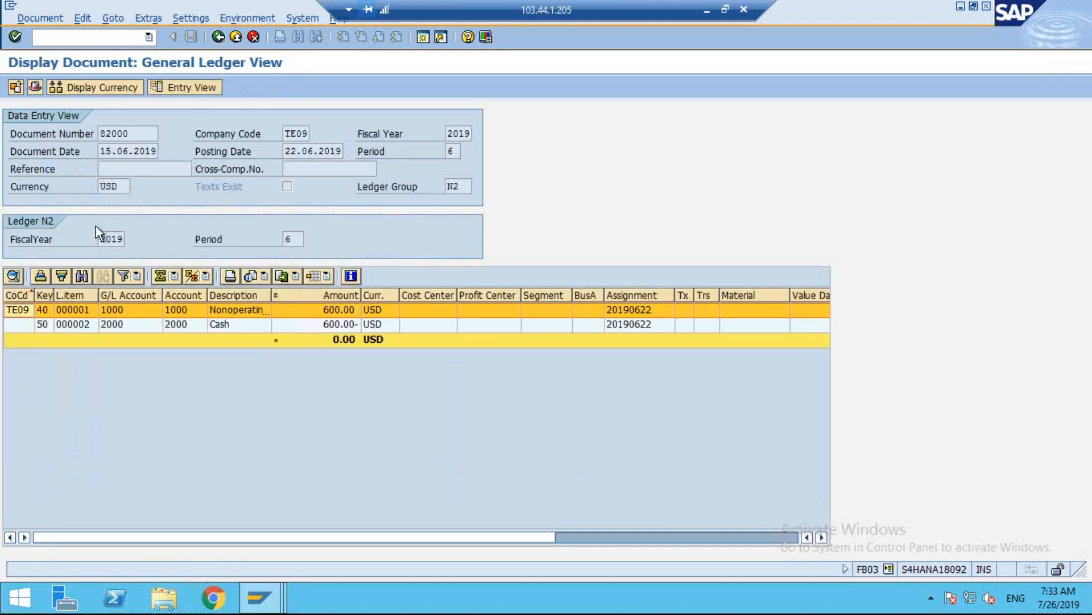
Display the ACDOCA entries for document number 82000 in company code TE09, and minimize the remote desktop to return to the PowerPoint slide.
drag(139, 132, 1, 103)
click(259, 597)
click(458, 473)
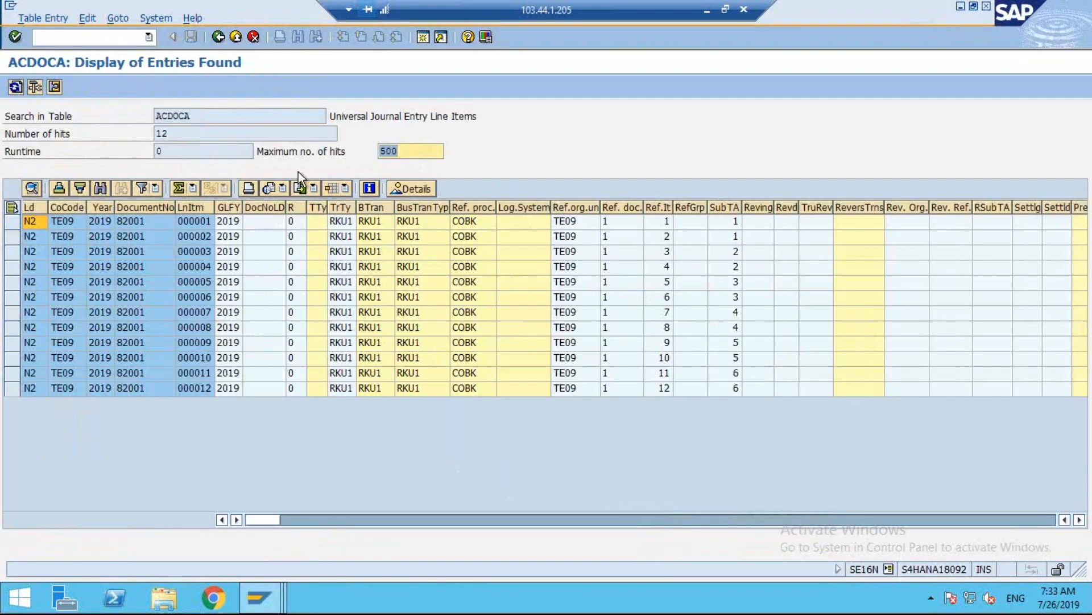
click(217, 38)
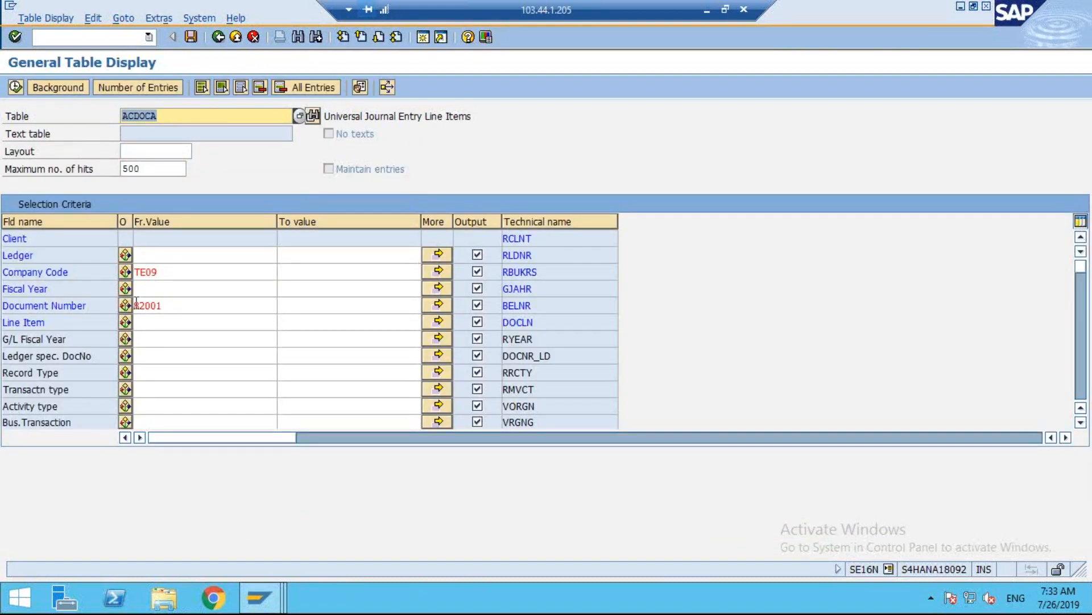
text(82000)
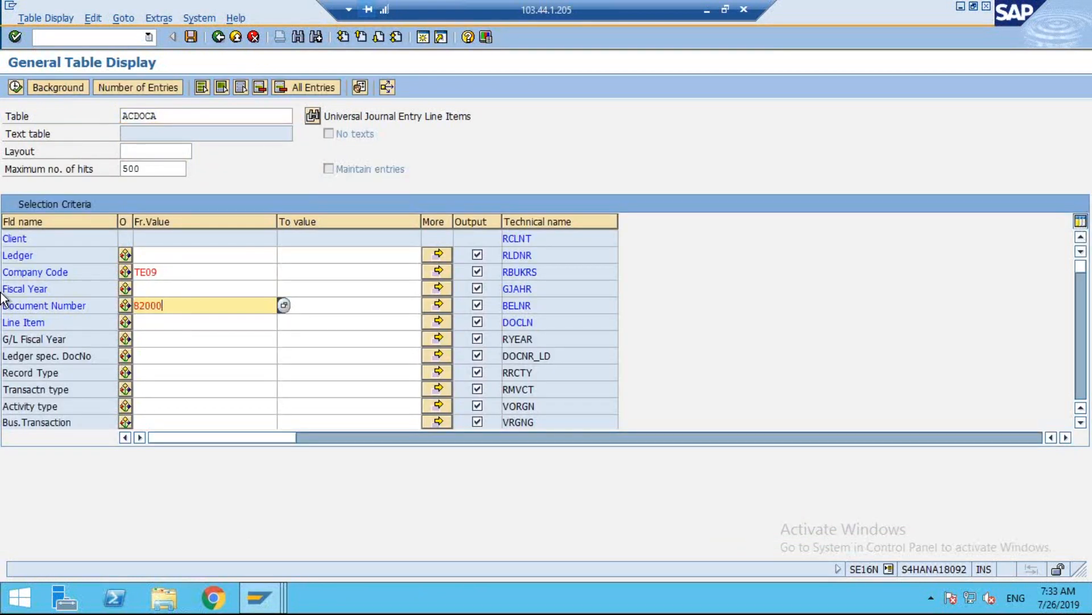
click(14, 87)
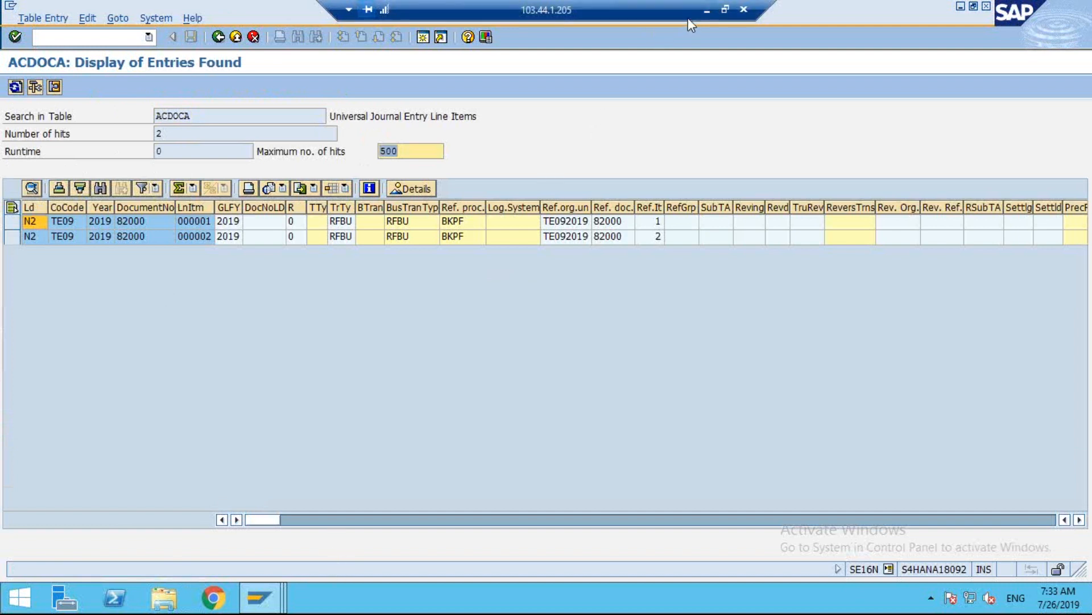
click(707, 10)
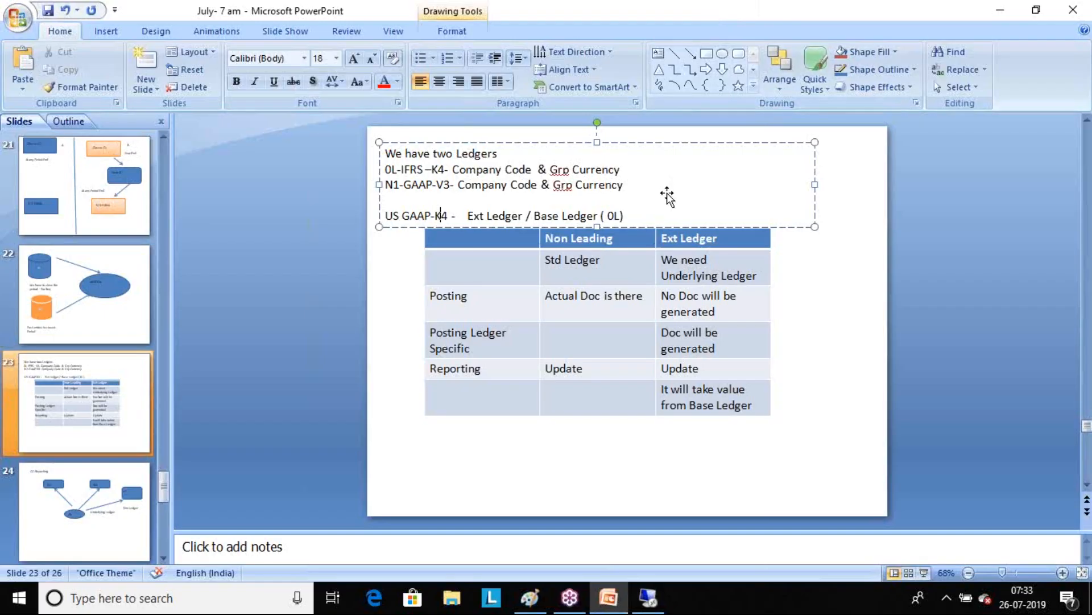
click(859, 414)
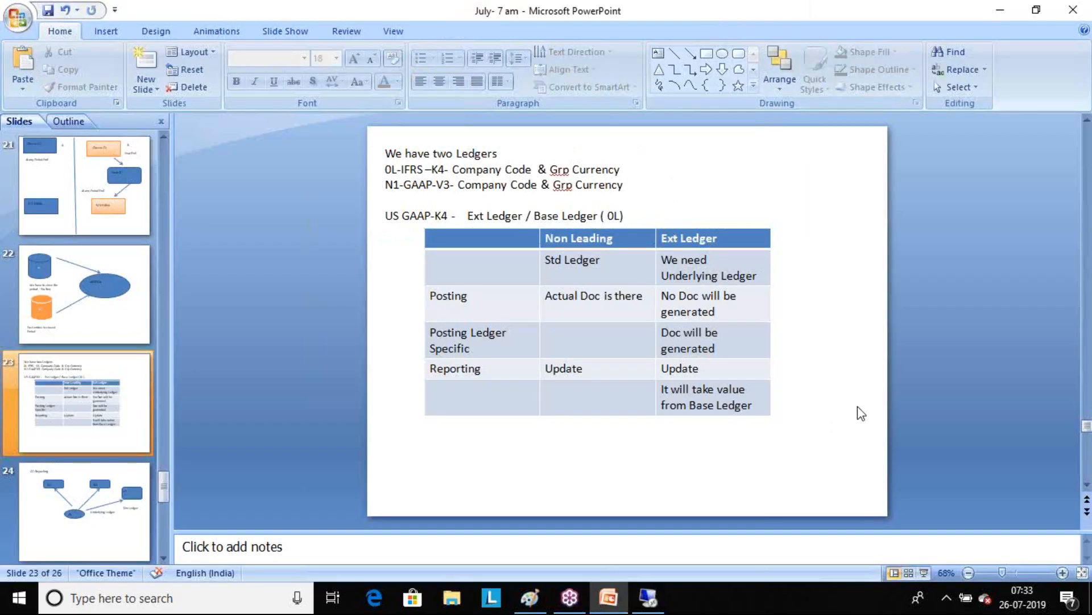